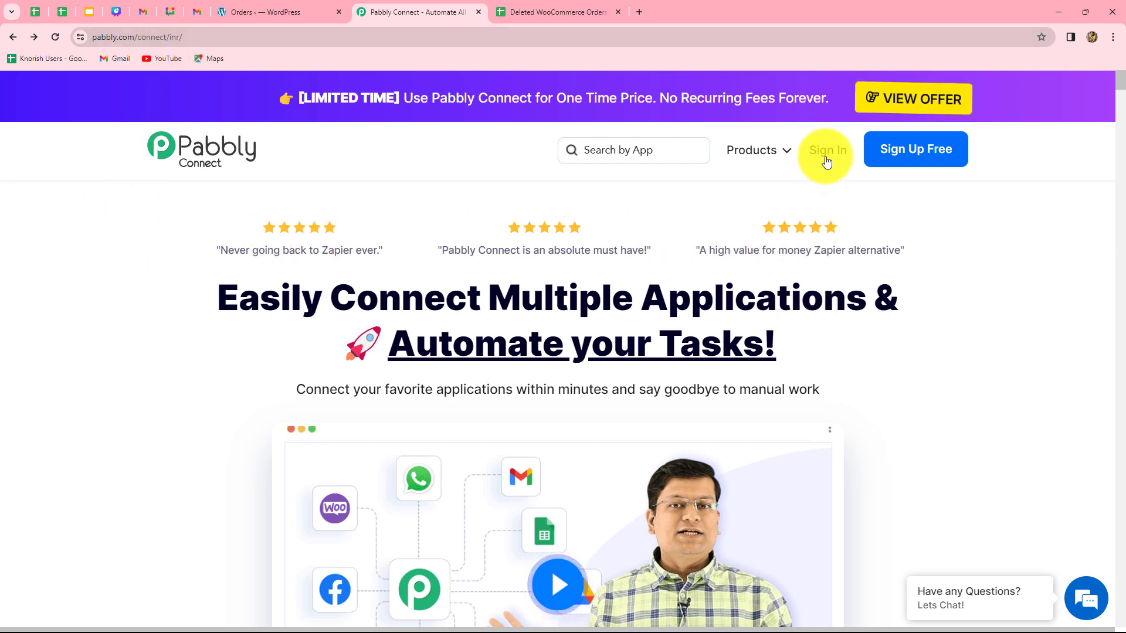
Sign in to Pabbly and open Pabbly Connect from the list of apps
left_click(949, 167)
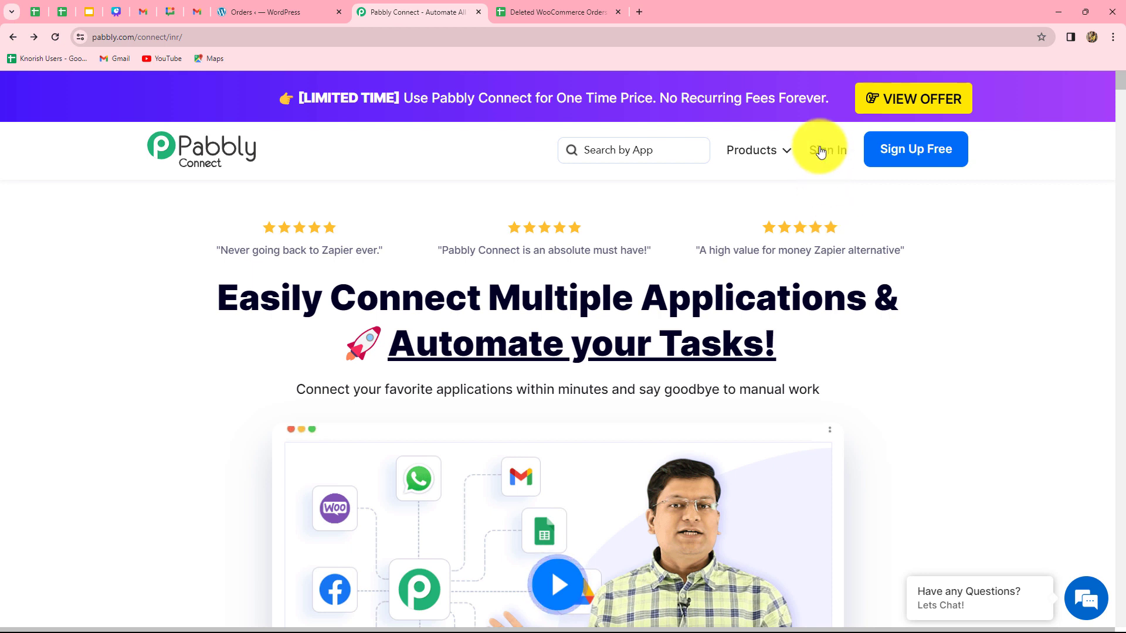
left_click_drag(334, 293, 880, 349)
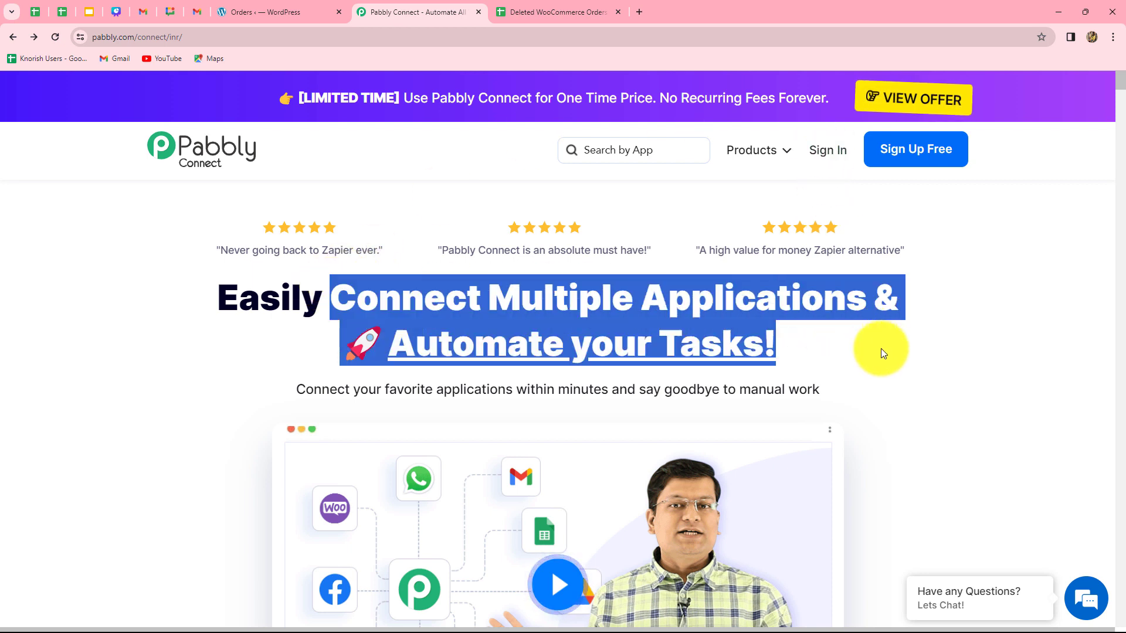
left_click(888, 361)
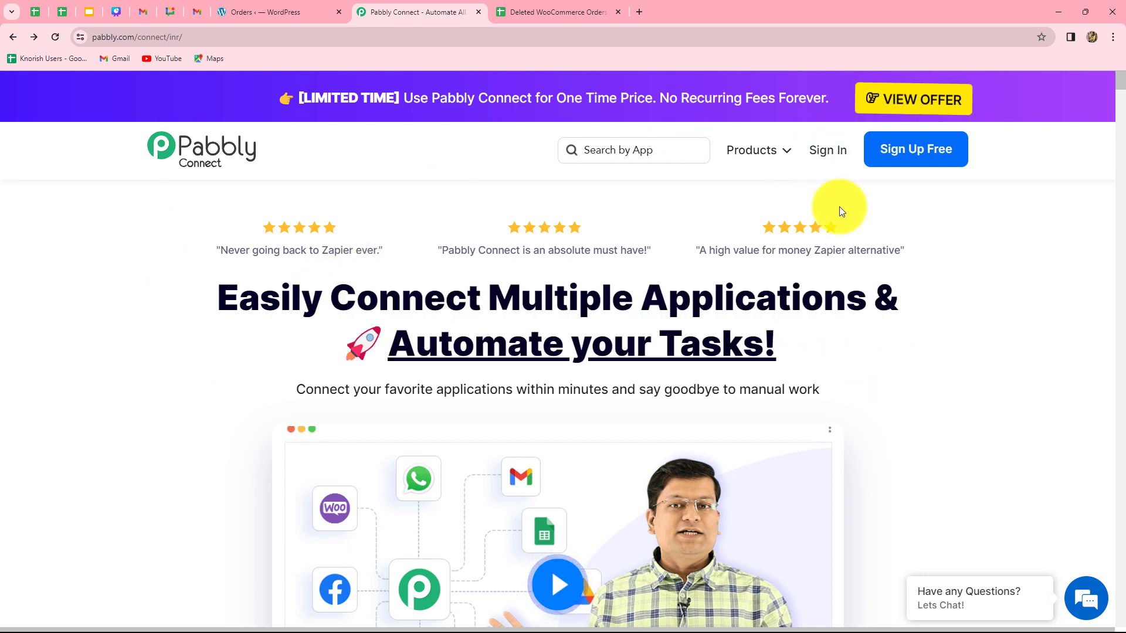
left_click(826, 154)
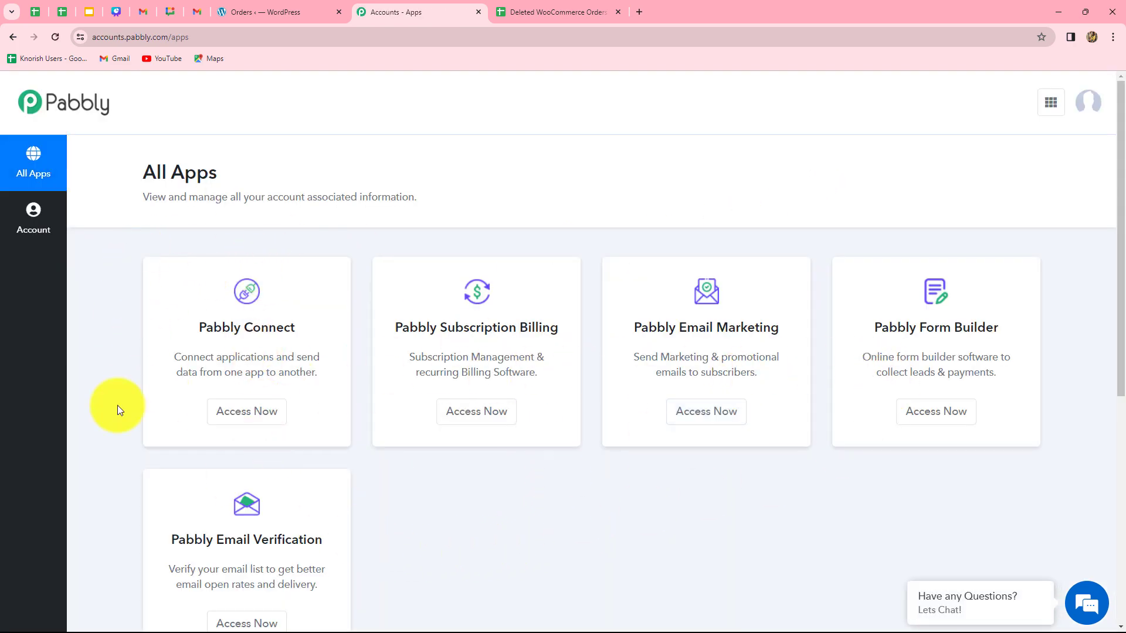
left_click(243, 424)
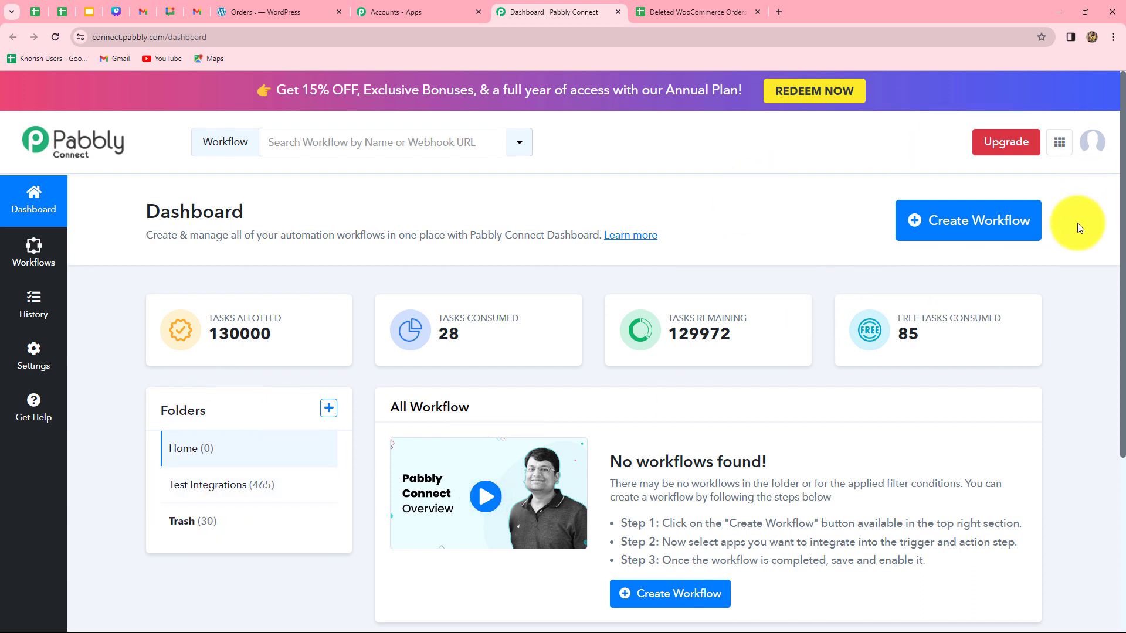
Create a workflow named 'Add Deleted WooCommerce Order Details in Google Sheets' in the Test Integrations folder
left_click(976, 225)
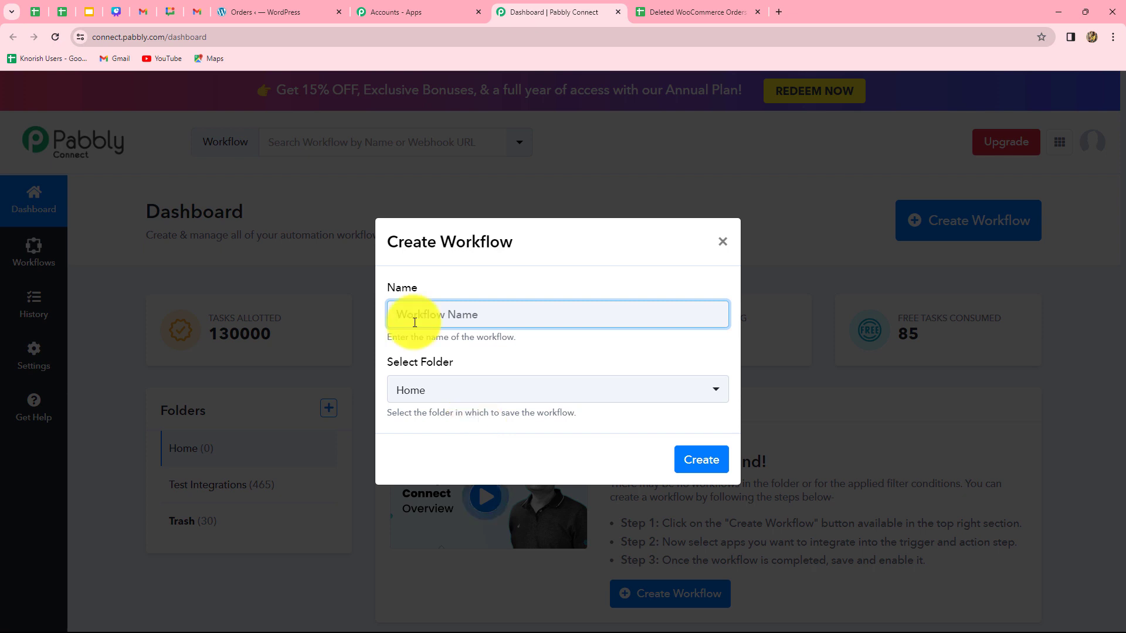
type("Add Deleted WooCommerce Order Details in Google Sheets")
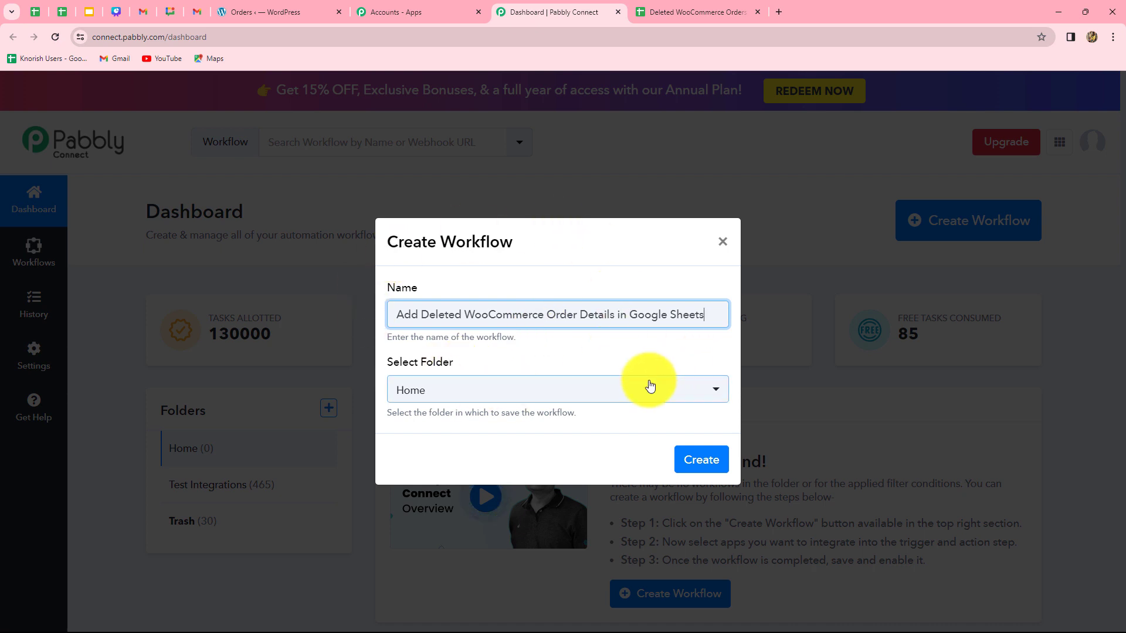
left_click(554, 391)
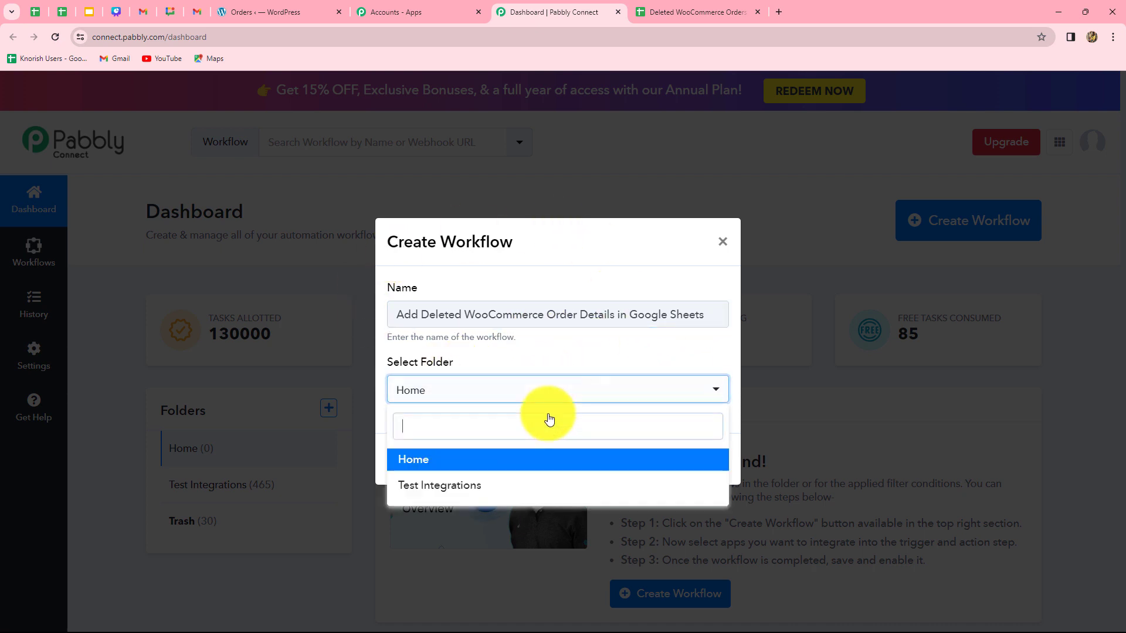
left_click(433, 486)
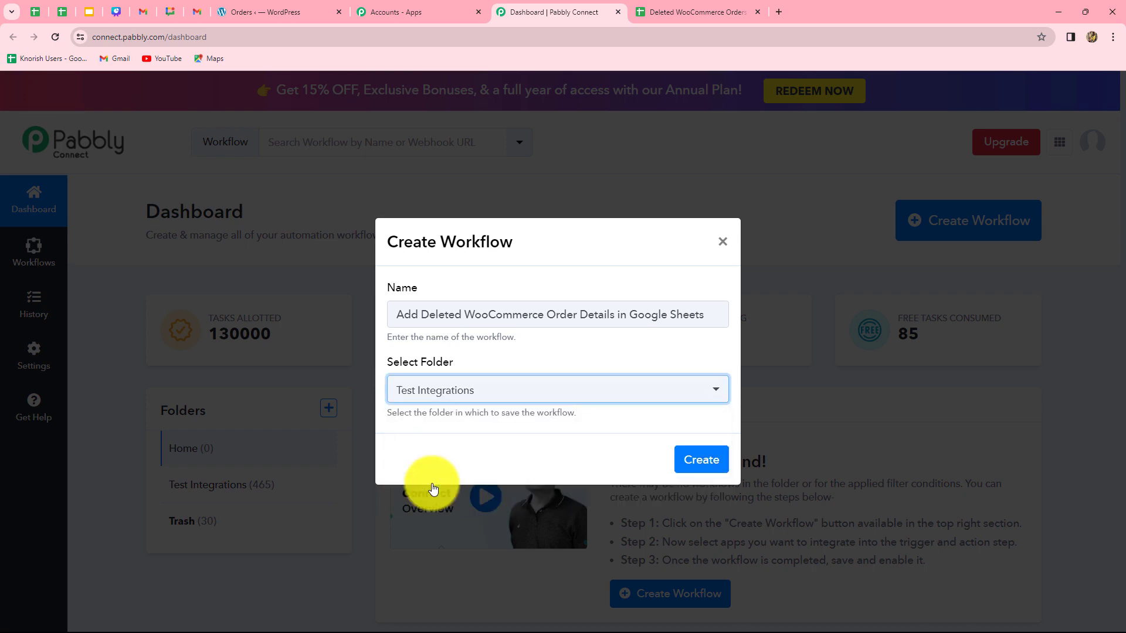
left_click(690, 464)
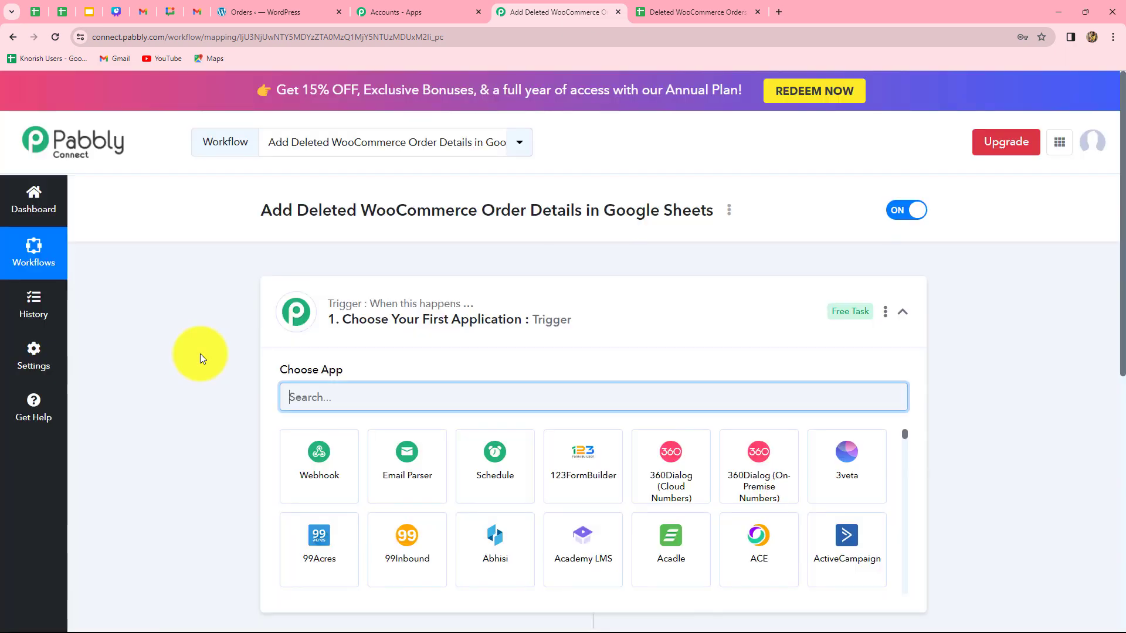
Examine the new workflow's trigger and action steps
scroll(199, 354, "down", 4)
scroll(199, 354, "up", 2)
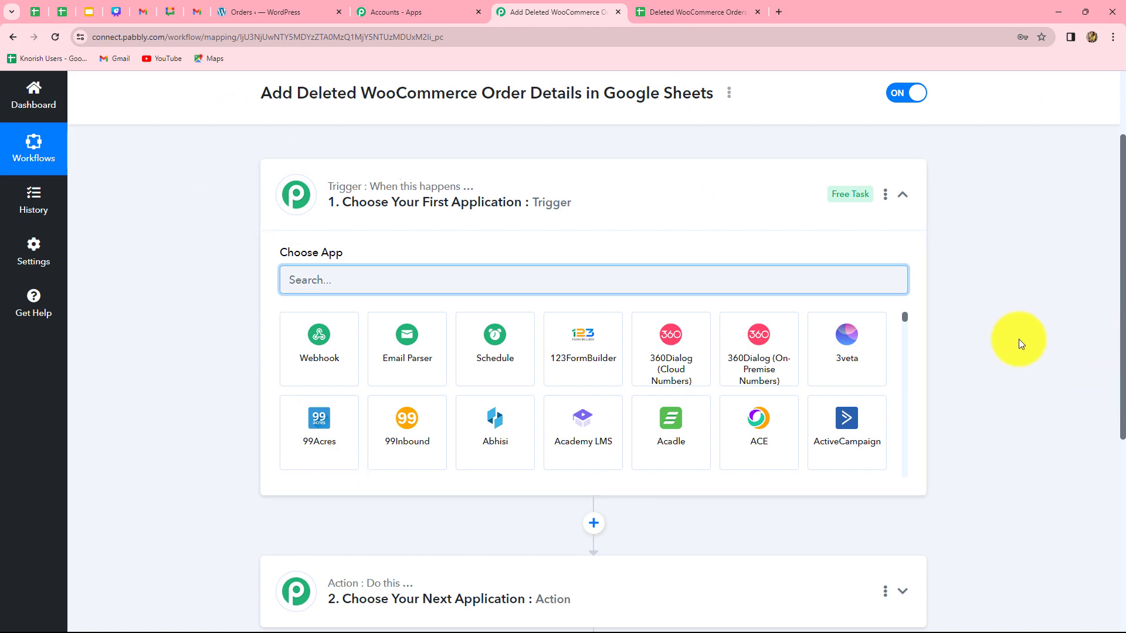
scroll(1018, 338, "down", 3)
scroll(1018, 339, "up", 4)
scroll(1019, 339, "down", 1)
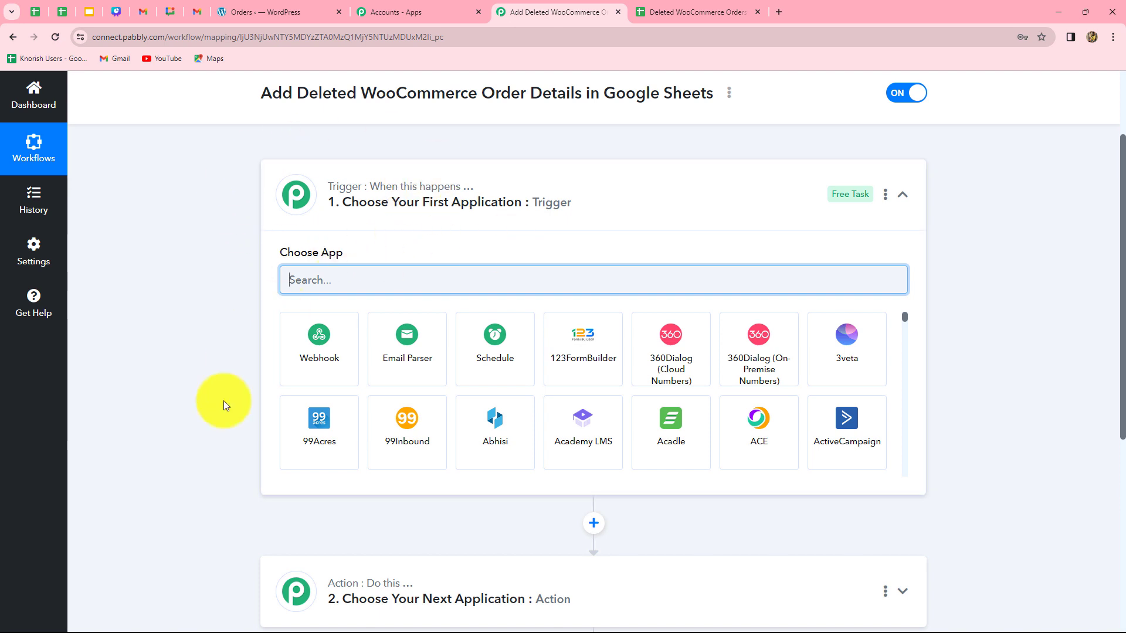
scroll(317, 539, "down", 2)
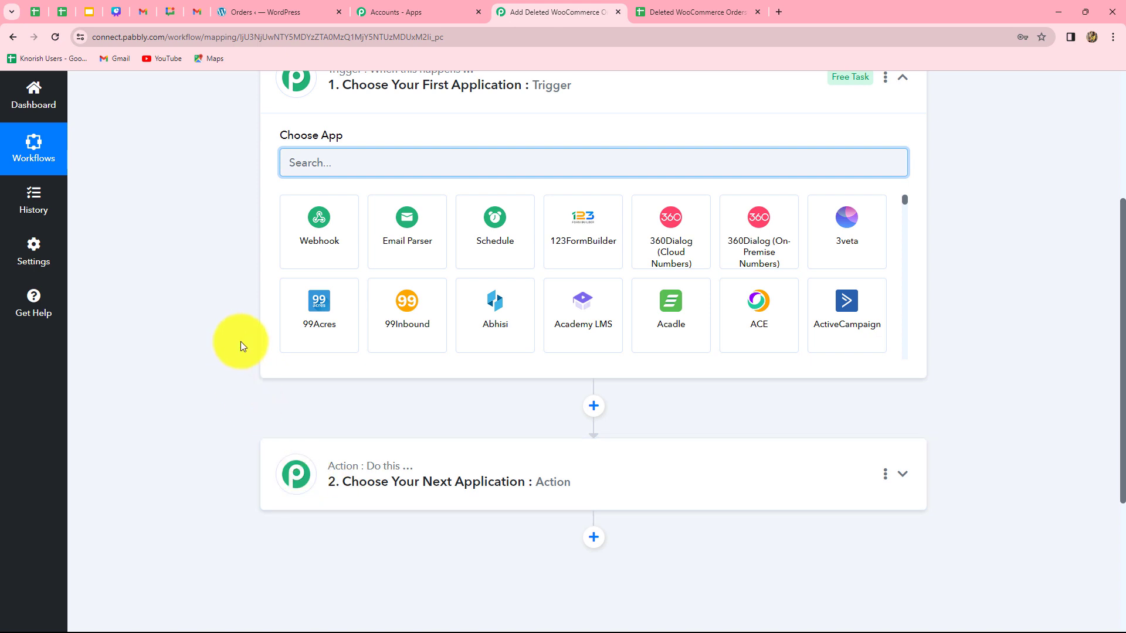
scroll(241, 341, "up", 2)
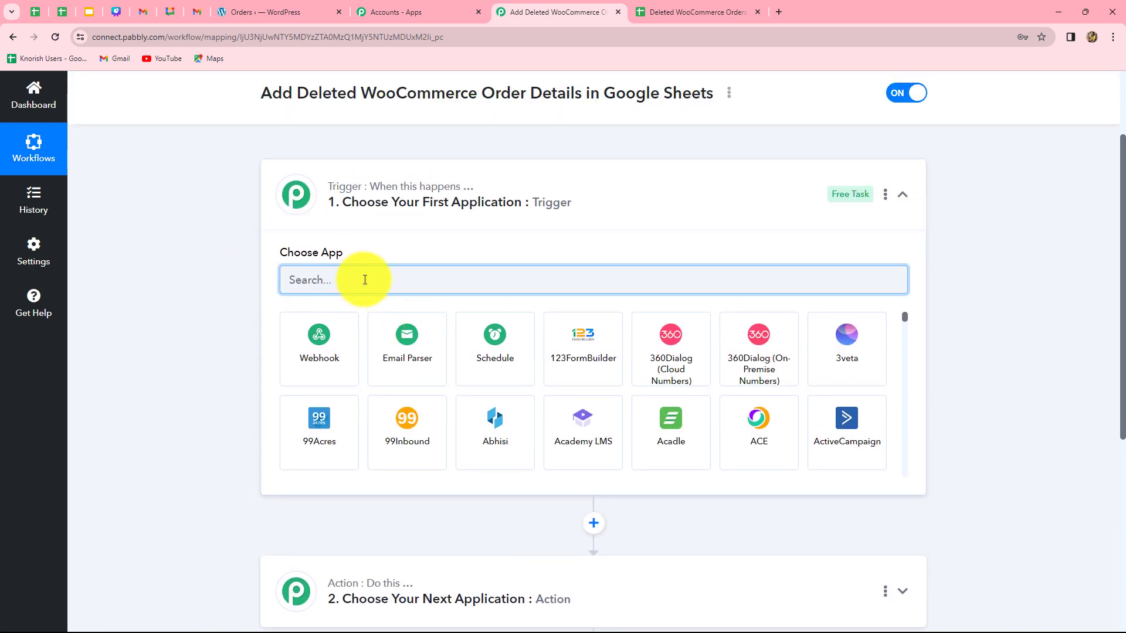
scroll(319, 460, "down", 2)
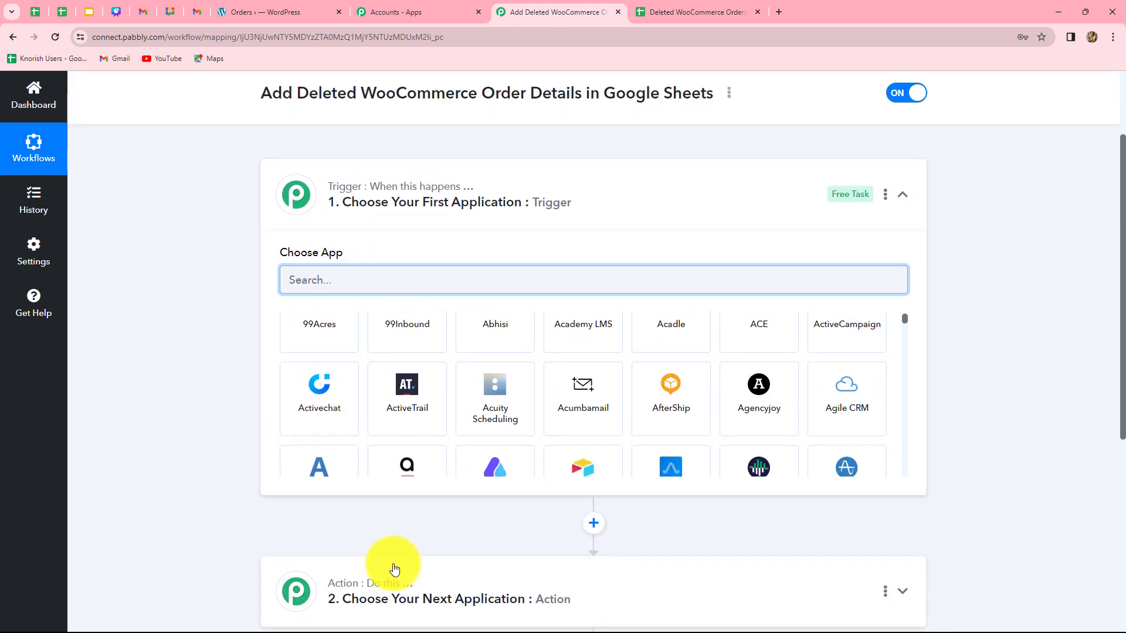
scroll(698, 490, "down", 2)
scroll(716, 490, "up", 2)
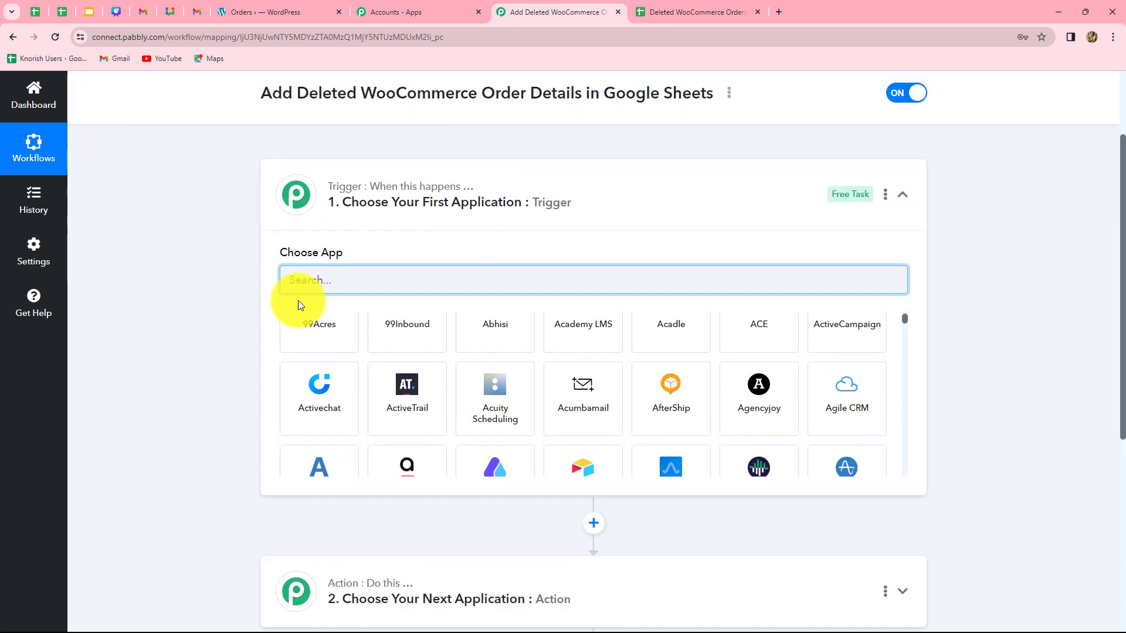
scroll(129, 522, "down", 1)
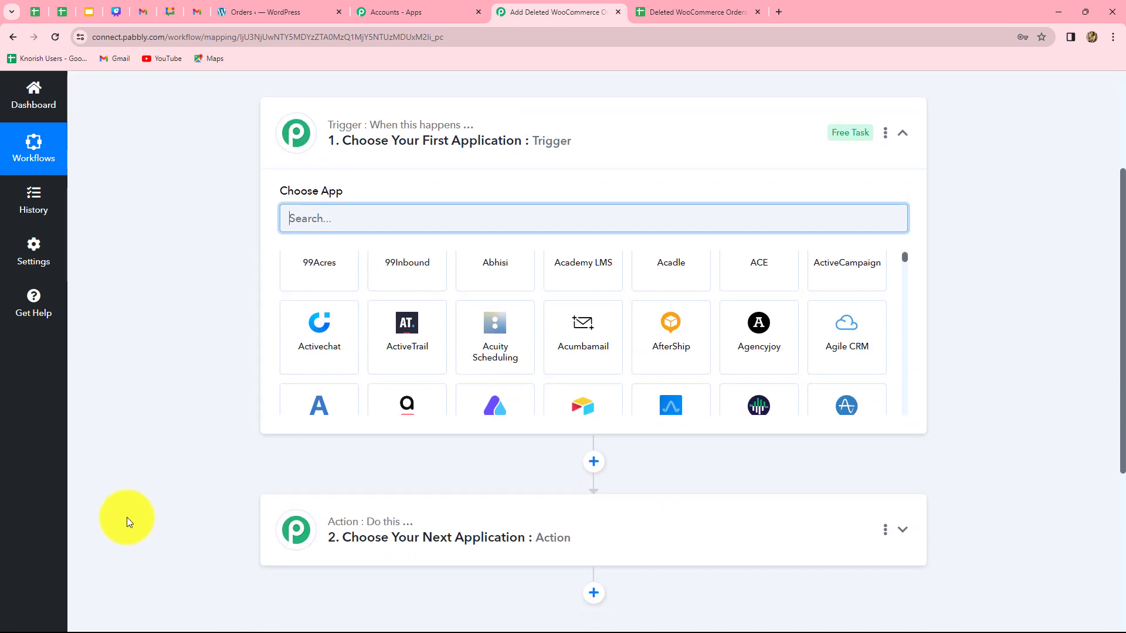
scroll(129, 521, "down", 1)
scroll(214, 490, "up", 3)
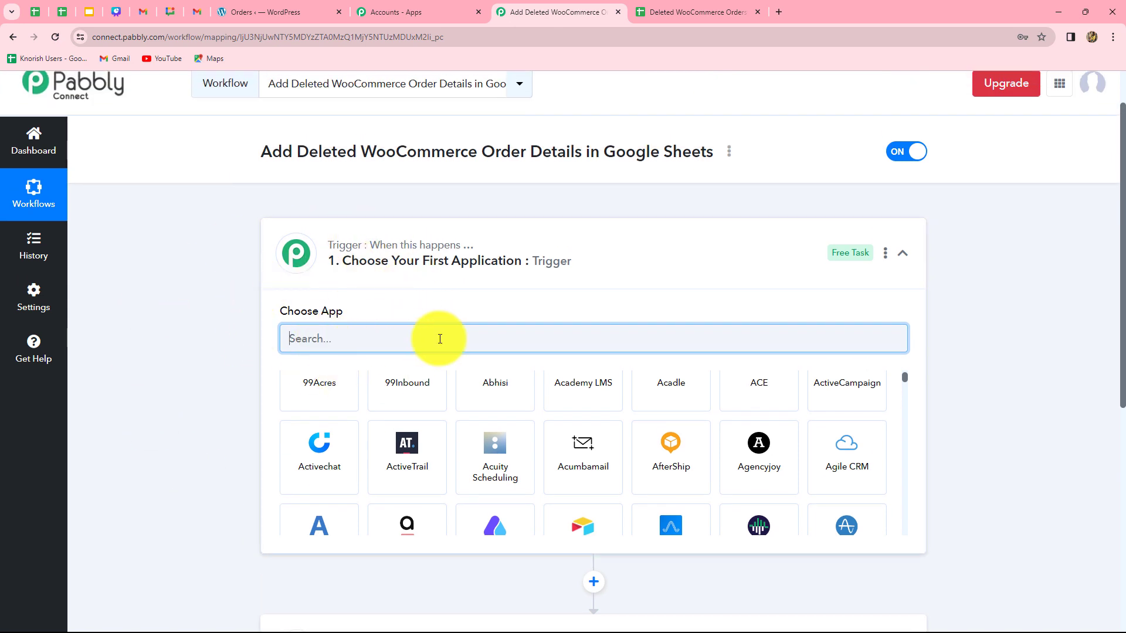
scroll(176, 431, "down", 3)
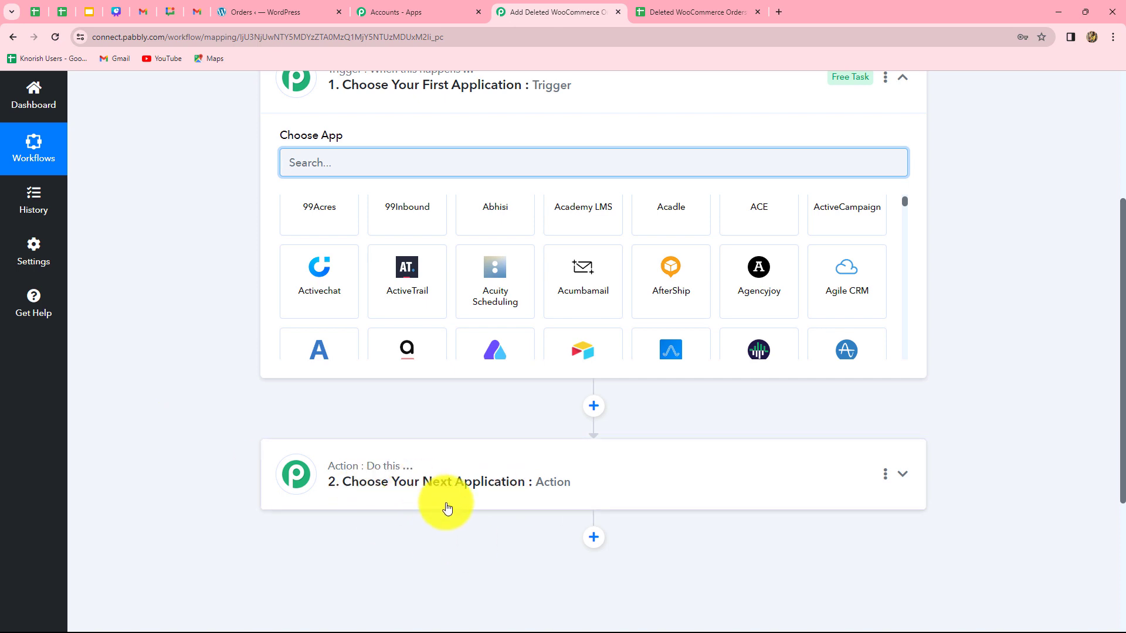
scroll(254, 283, "up", 2)
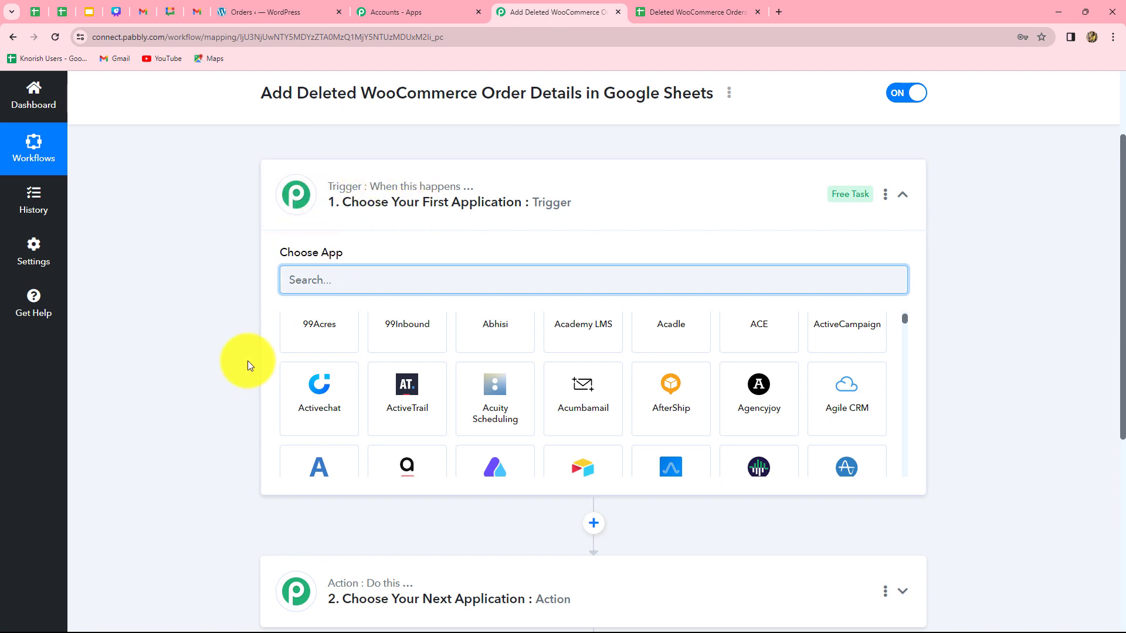
scroll(247, 362, "down", 3)
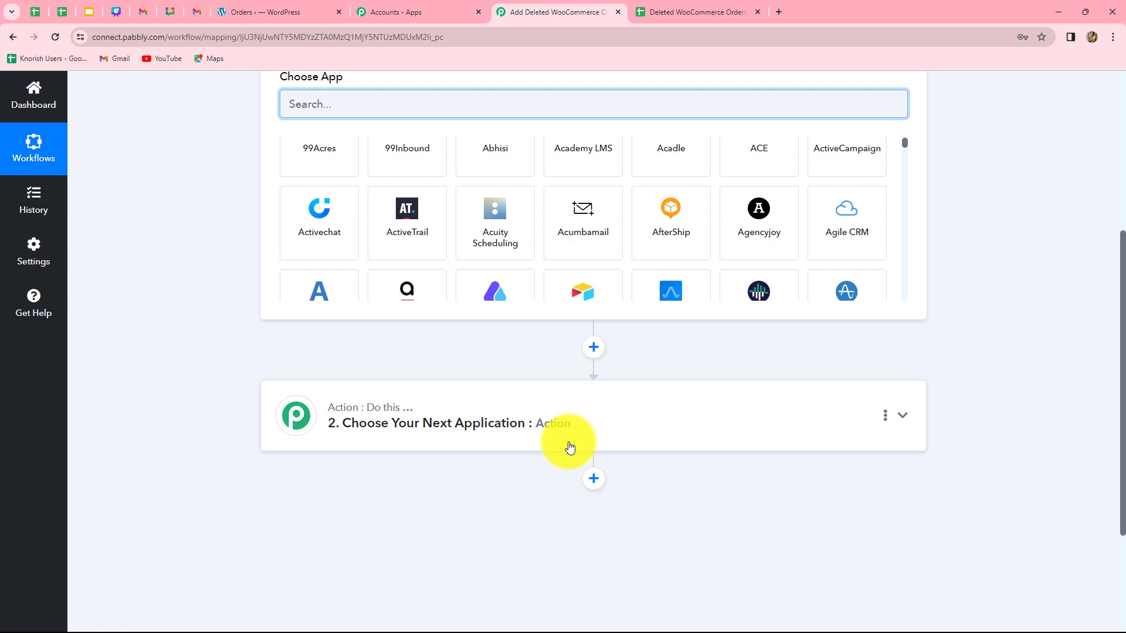
scroll(567, 450, "up", 3)
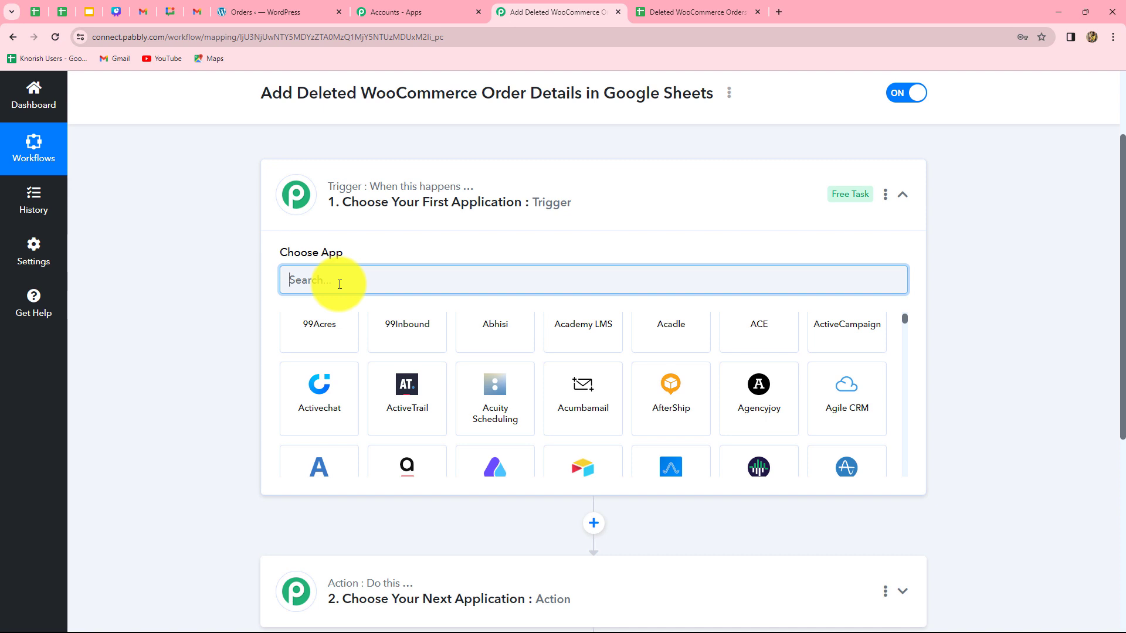
Set the trigger app to WooCommerce with the Order Deleted trigger event
type("oo")
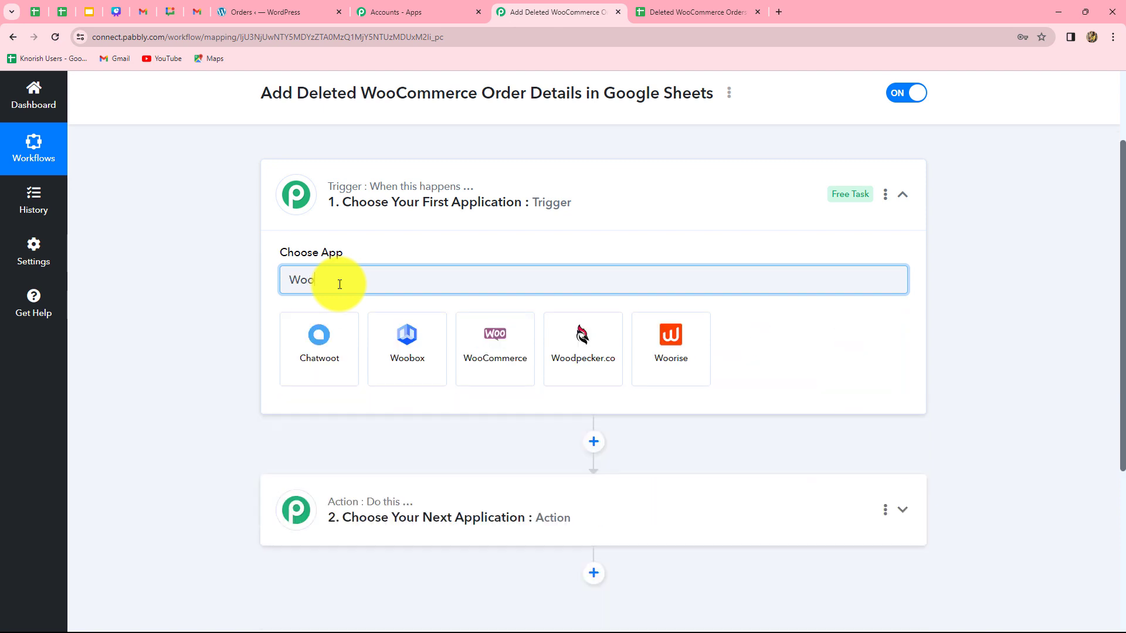
left_click(503, 347)
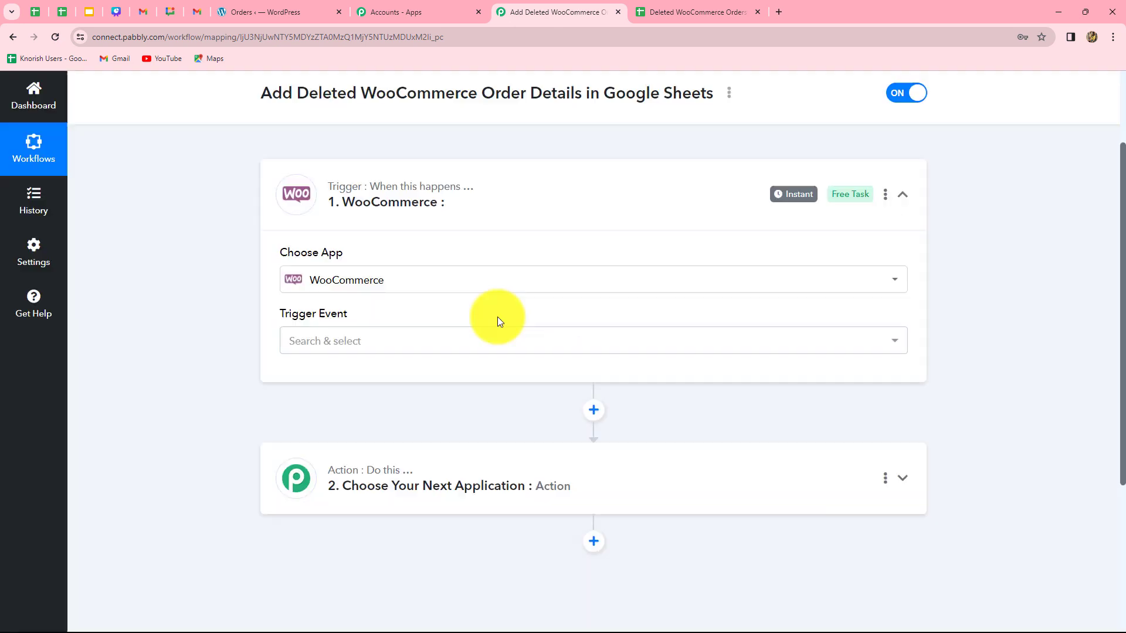
left_click(367, 343)
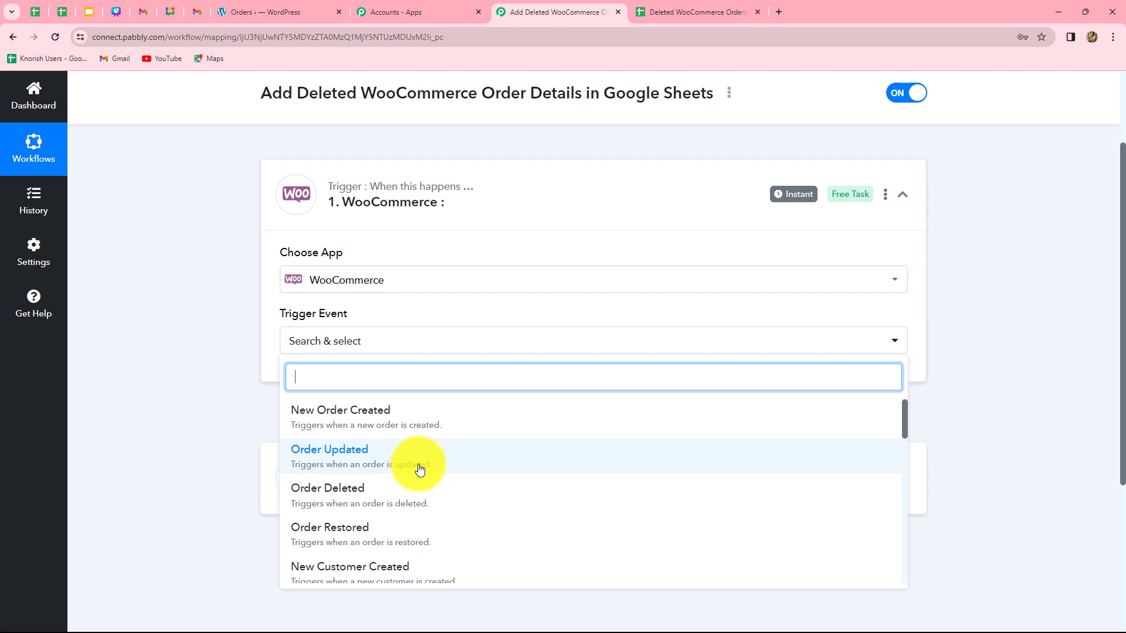
type("order")
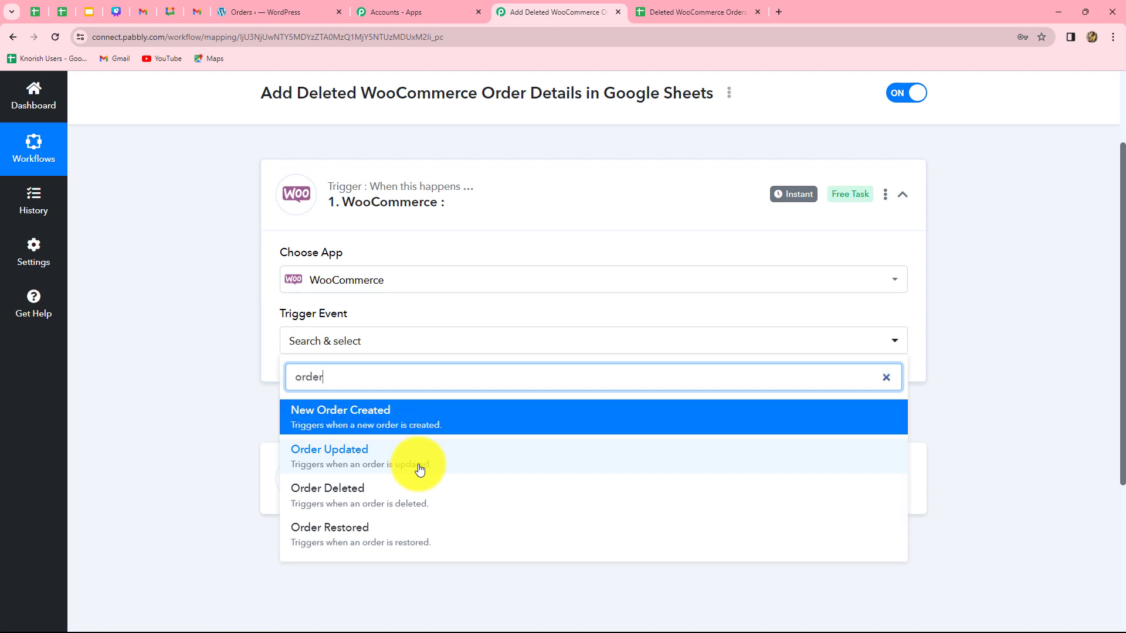
left_click(377, 496)
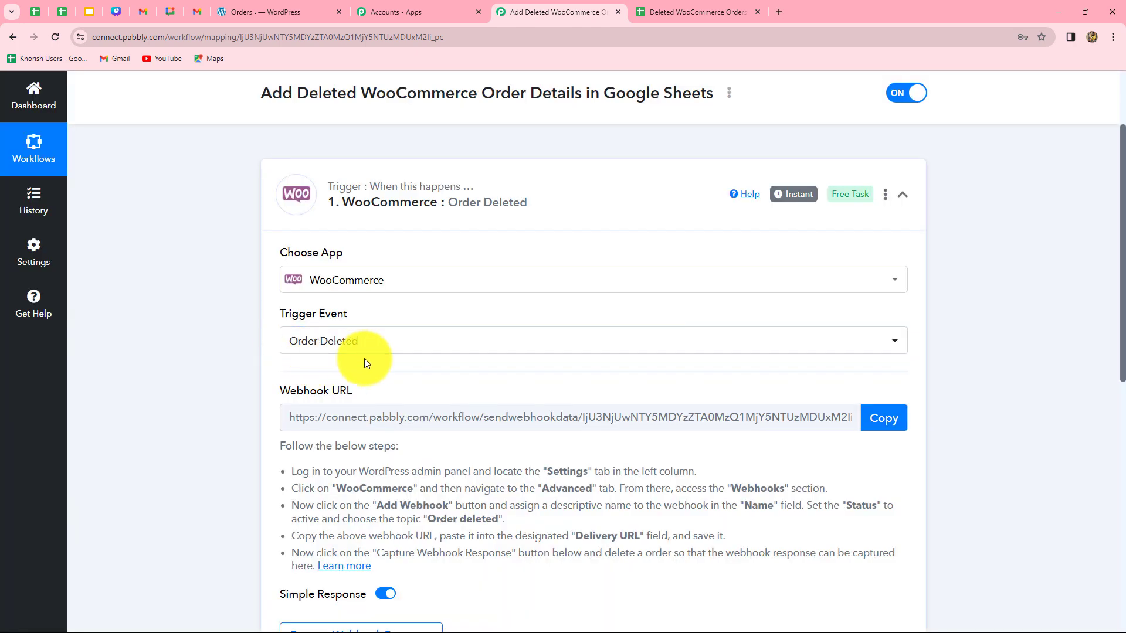
Read the setup instructions and copy the trigger's webhook URL
scroll(467, 531, "down", 2)
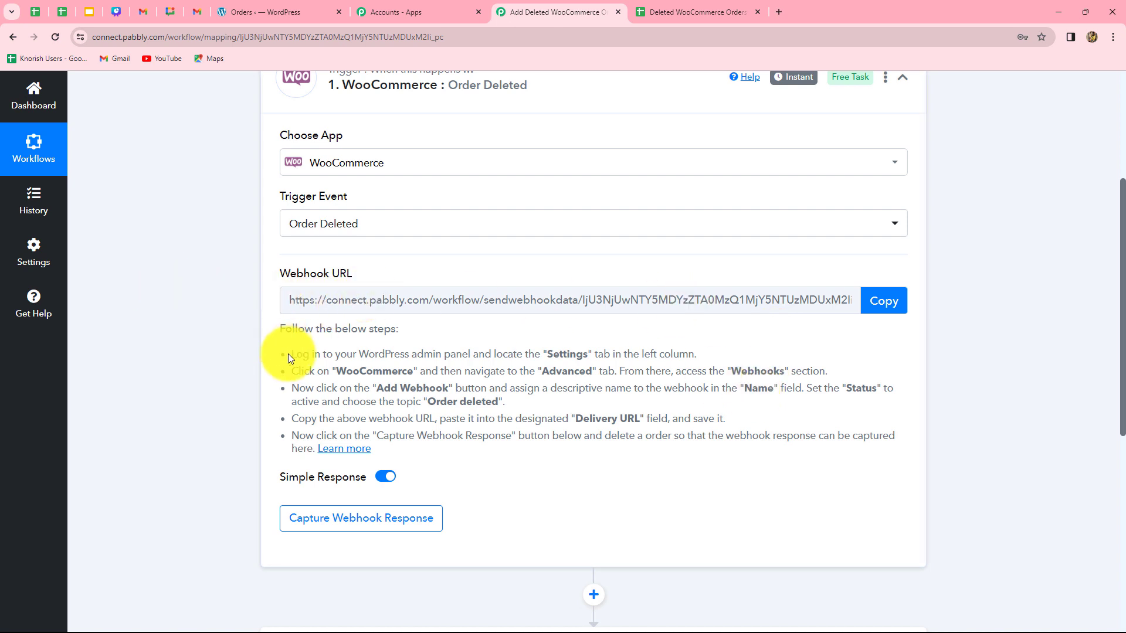
left_click_drag(288, 354, 500, 449)
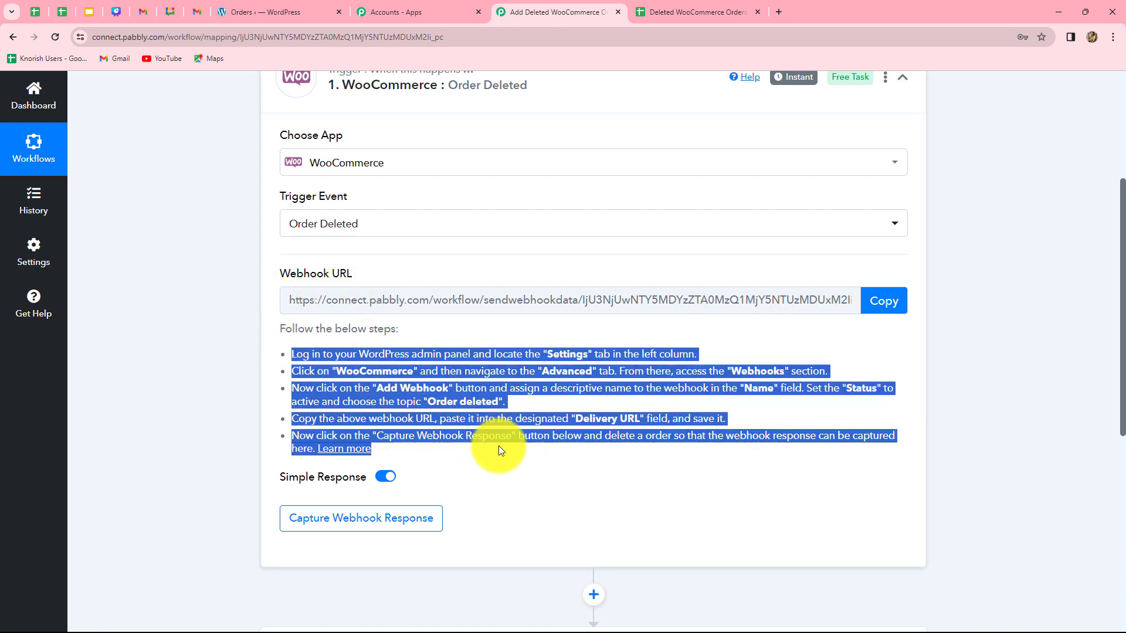
left_click(592, 464)
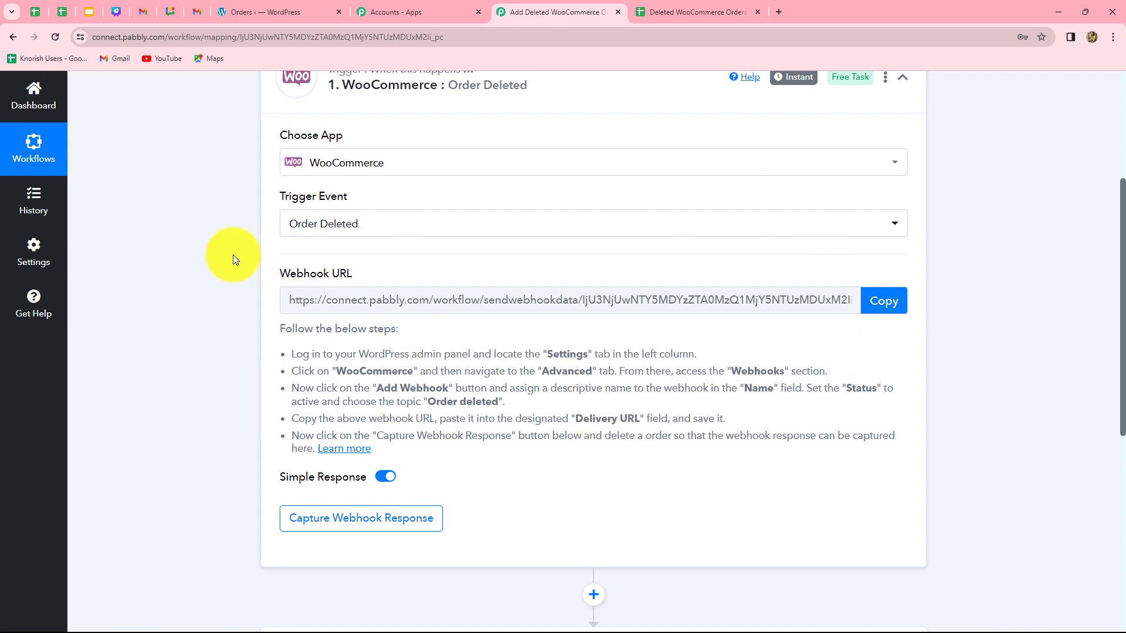
left_click(884, 301)
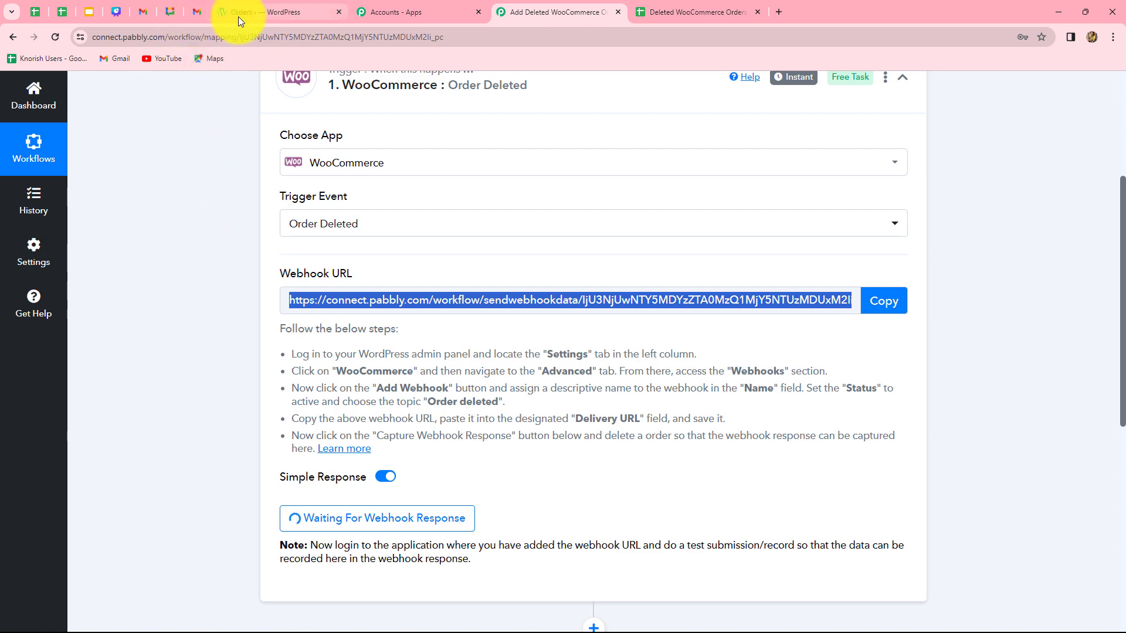
Open the Webhooks section of the WooCommerce advanced settings in the WordPress admin
left_click(265, 12)
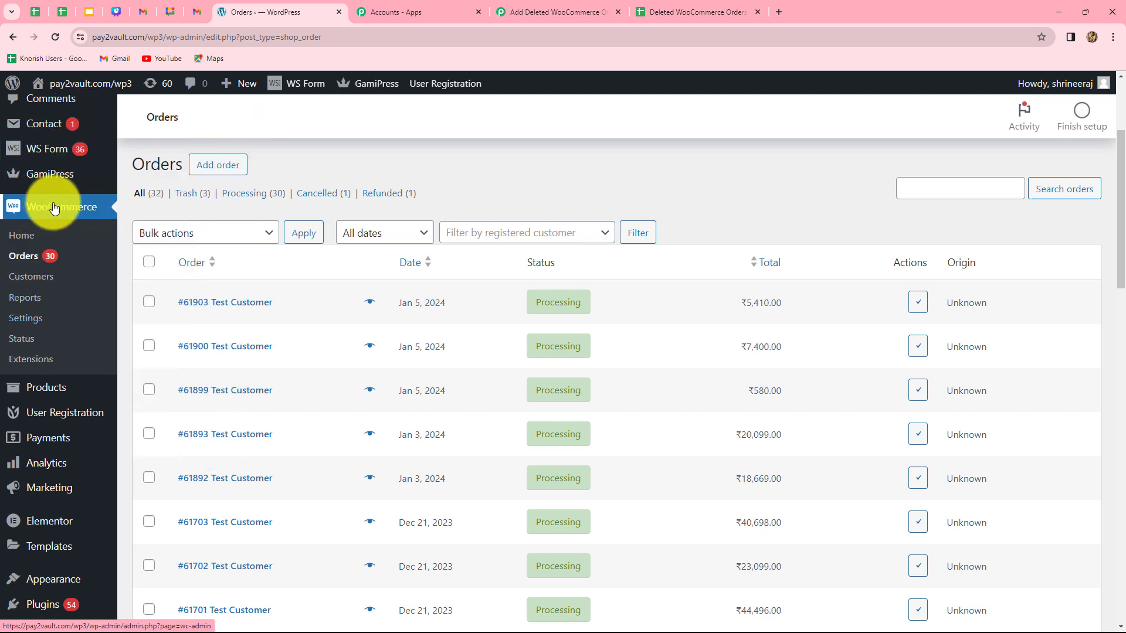
left_click(35, 320)
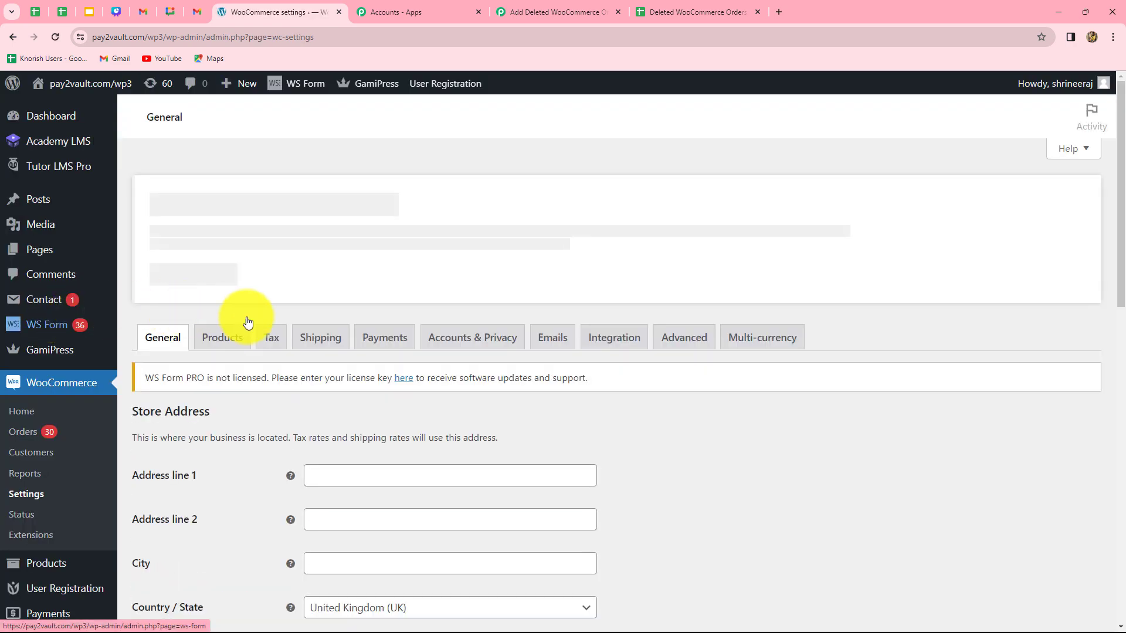
left_click(698, 345)
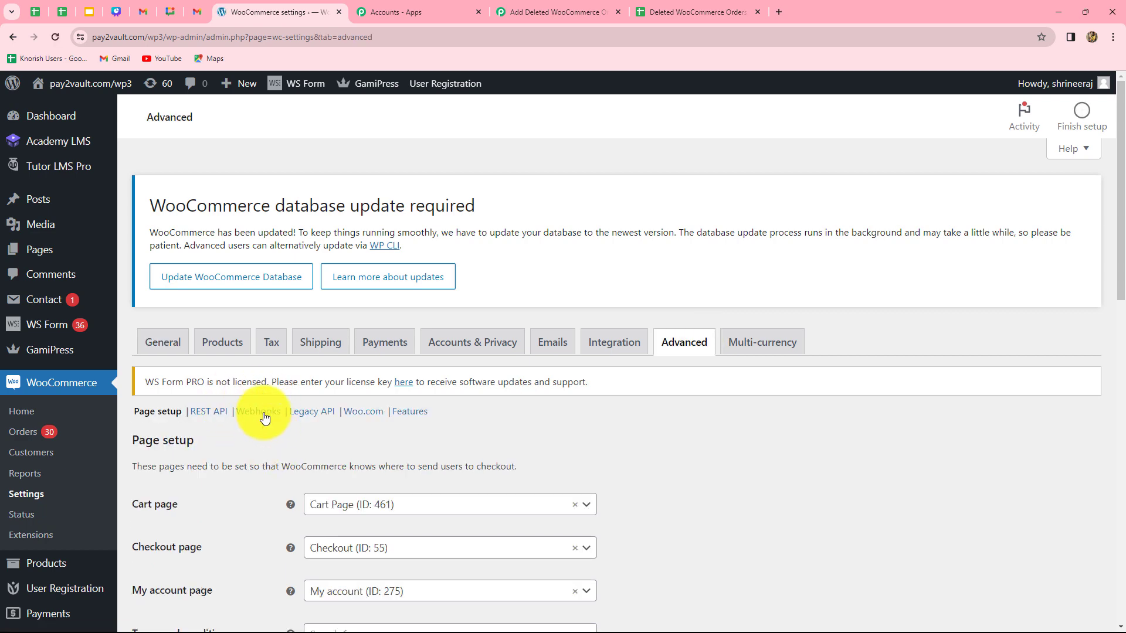
left_click(262, 413)
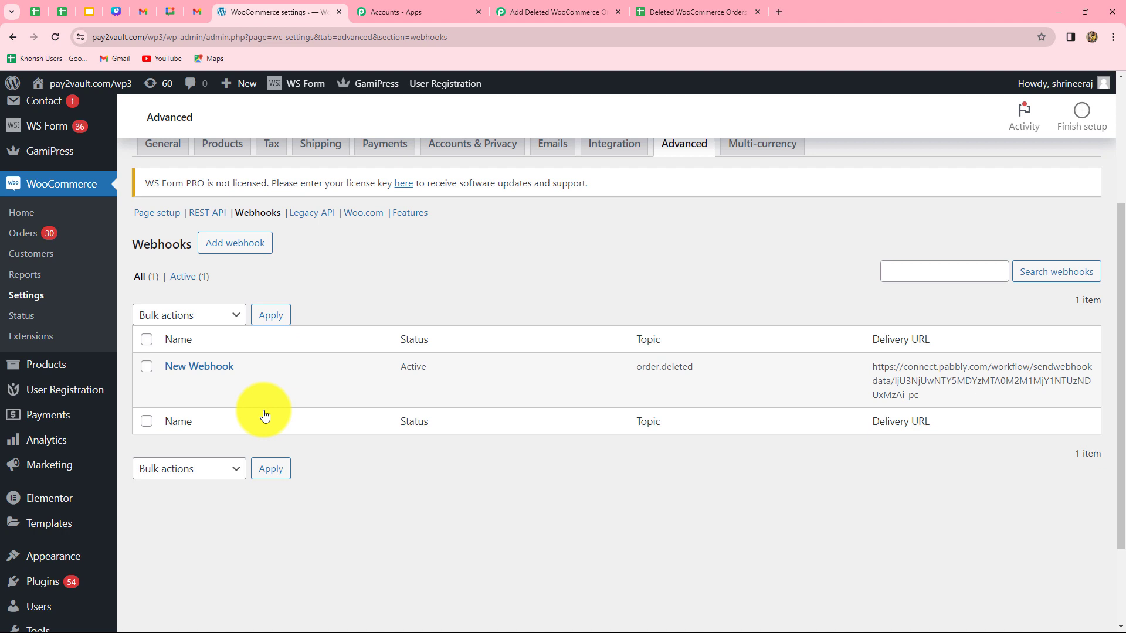
Add a new WooCommerce webhook named Test and set its status to Active
left_click(231, 245)
scroll(293, 472, "down", 1)
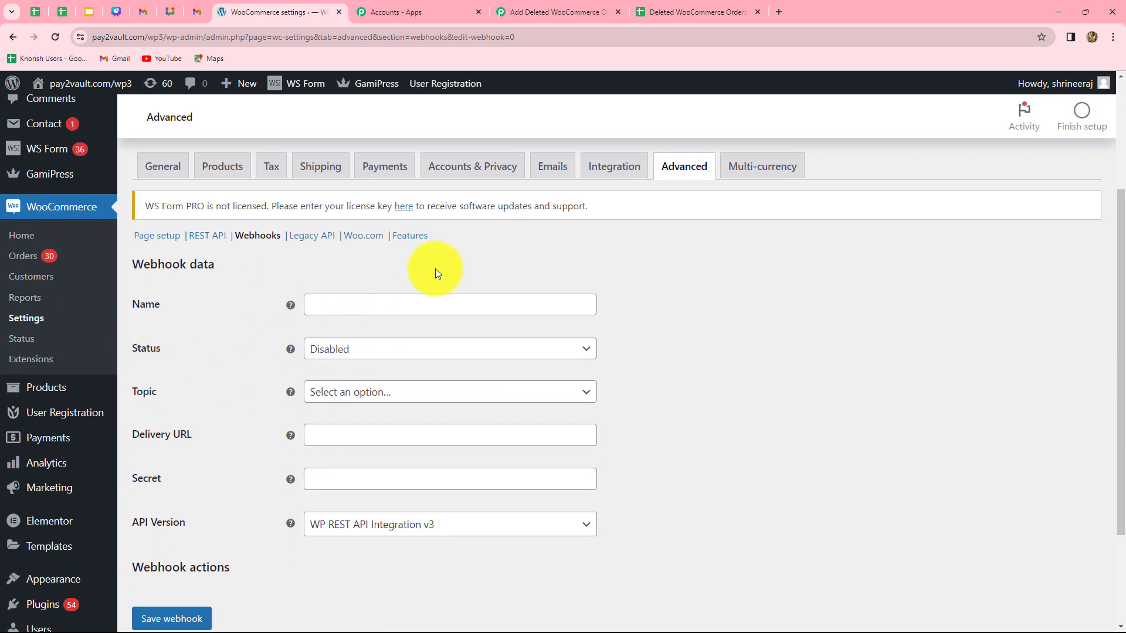
left_click(373, 306)
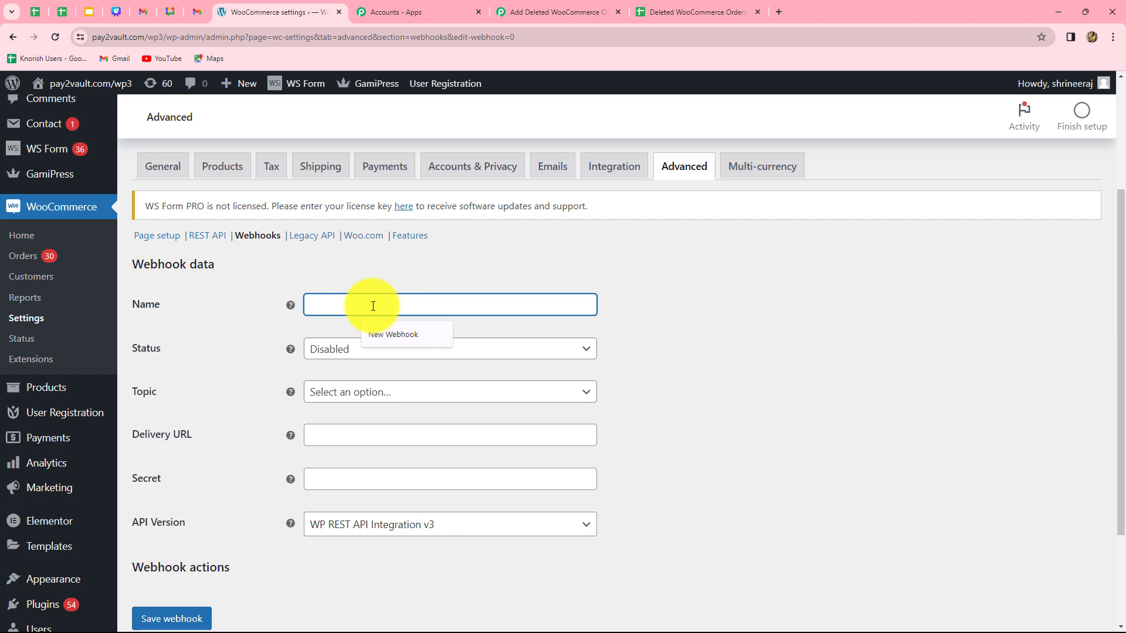
type("Test")
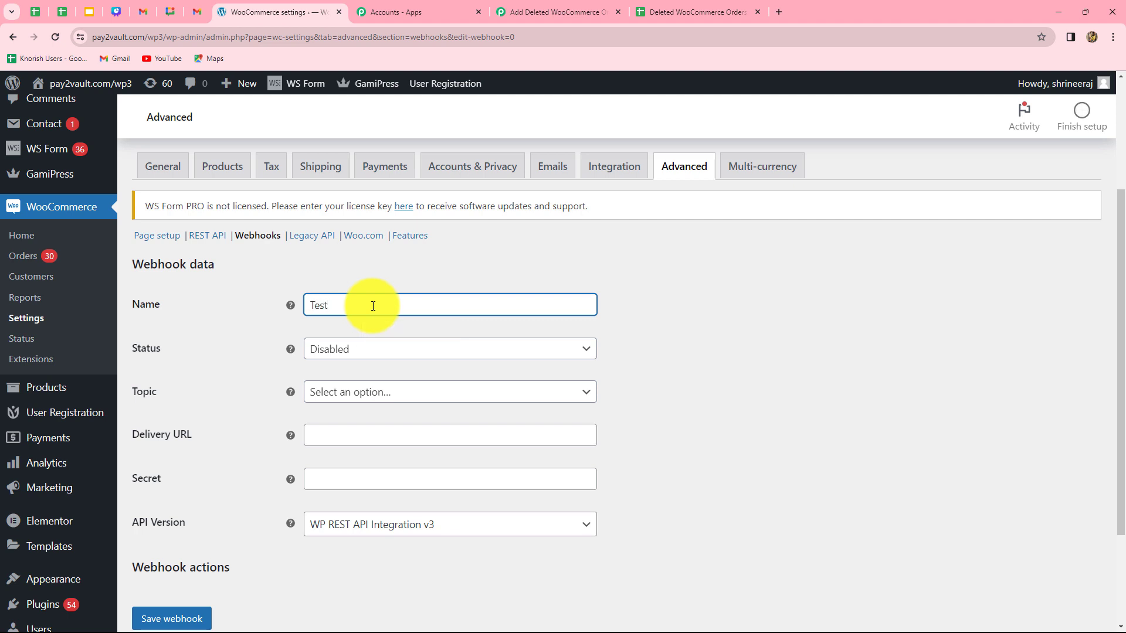
left_click(243, 374)
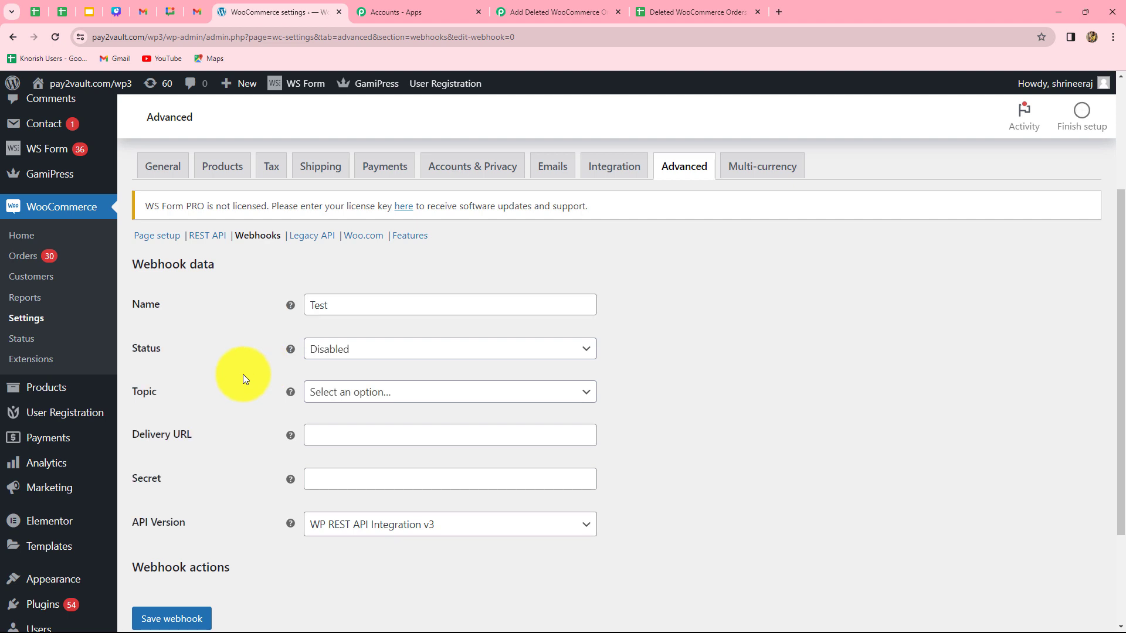
left_click(346, 350)
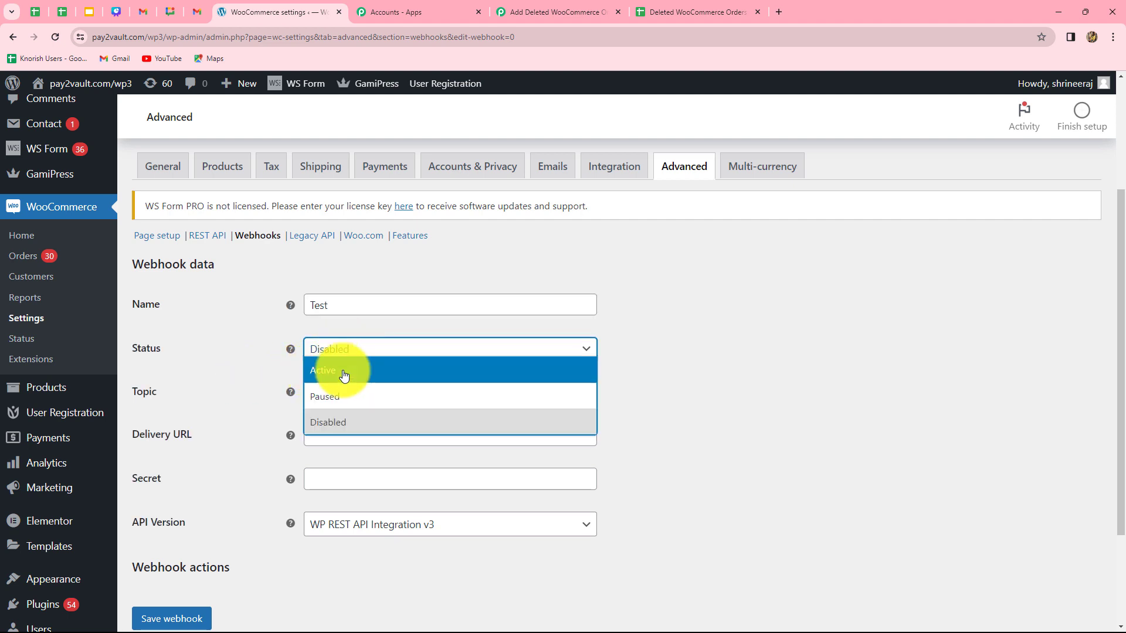
left_click(344, 373)
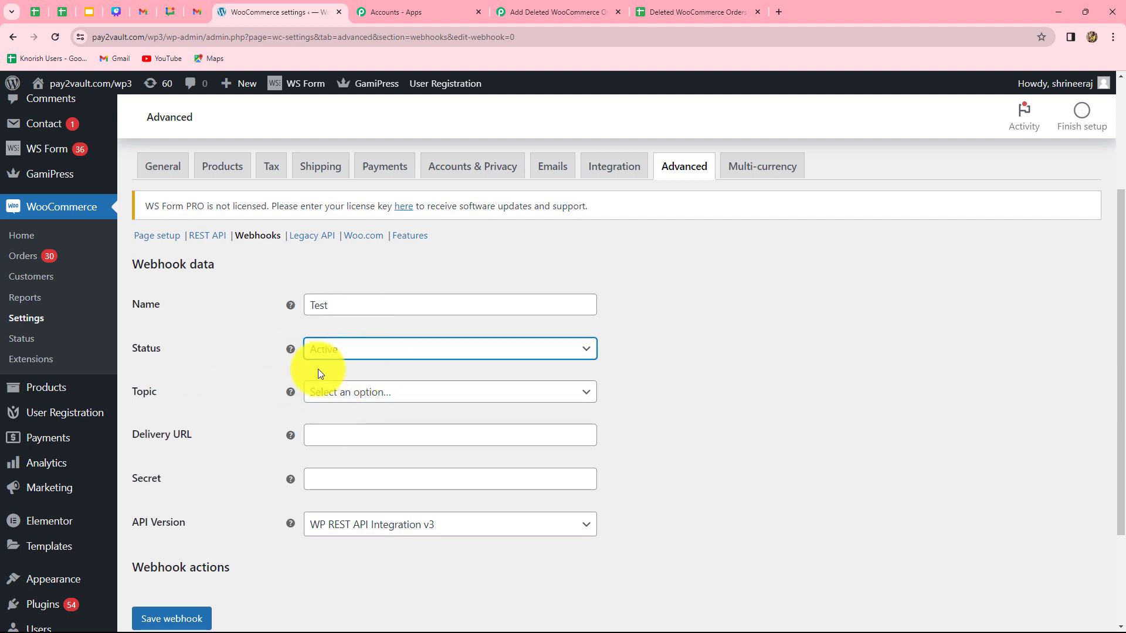
Set the webhook topic to Order deleted, matching the topic named in the Pabbly instructions
scroll(299, 392, "down", 2)
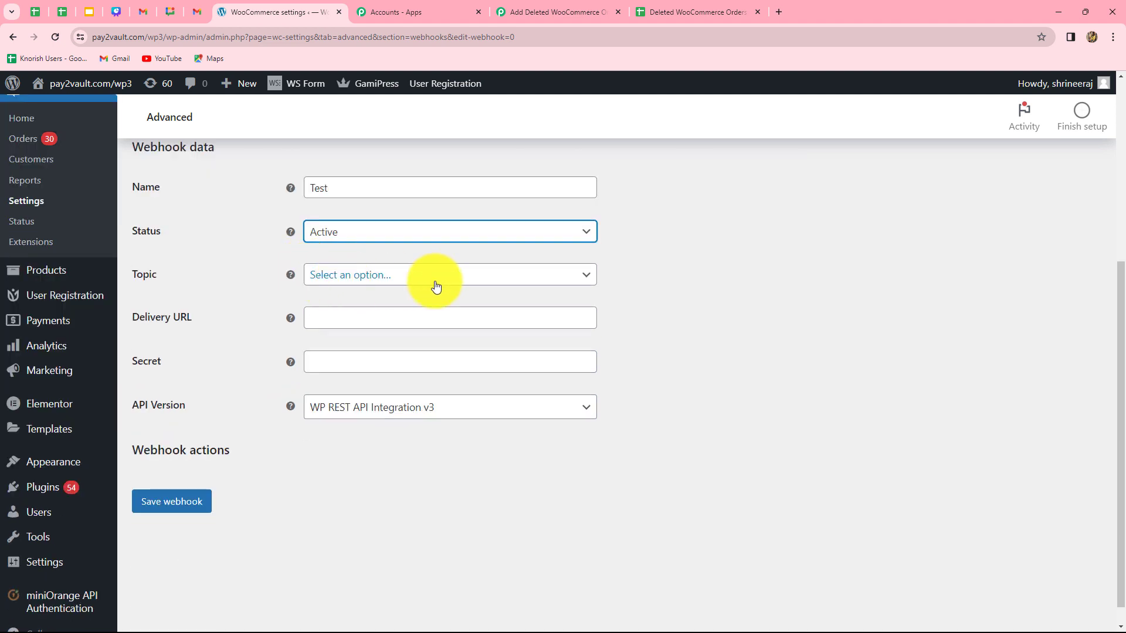
left_click(414, 276)
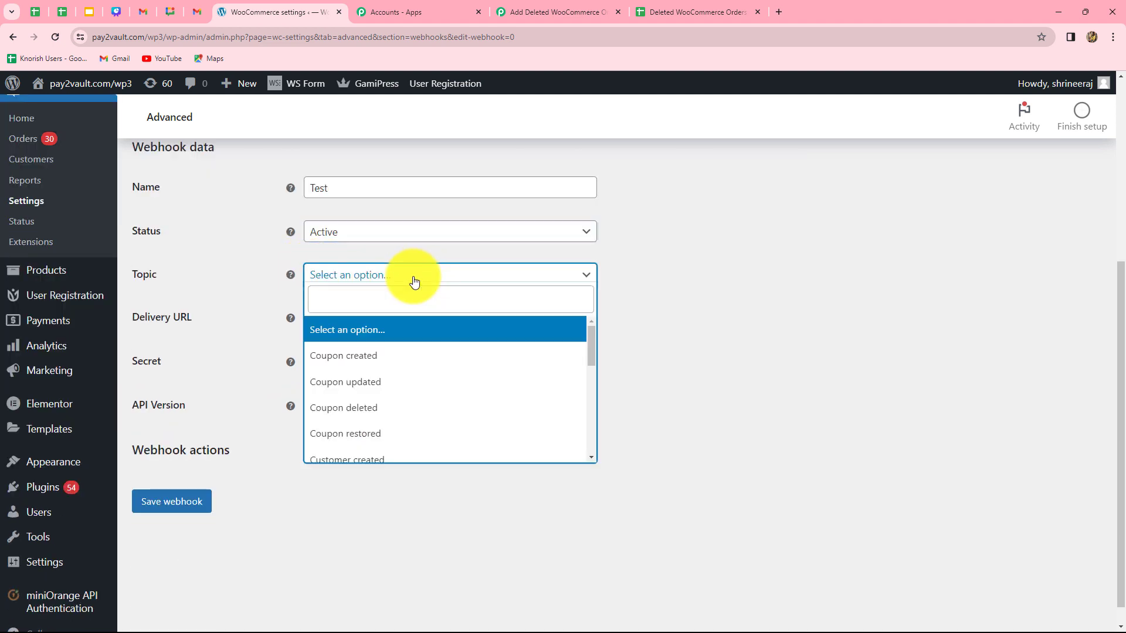
left_click(535, 4)
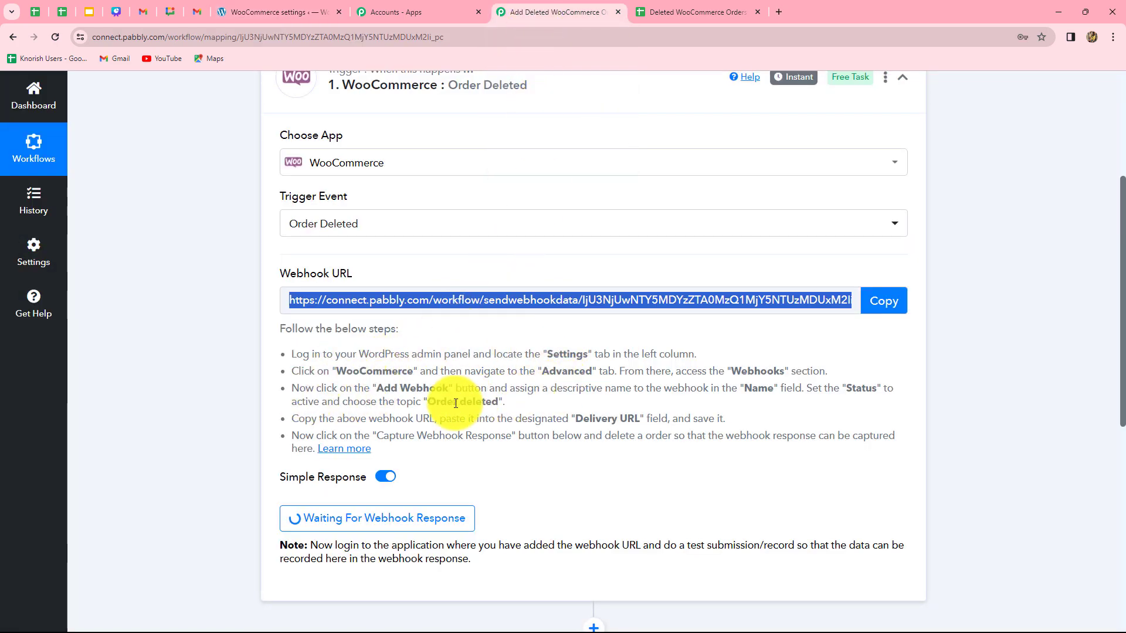
left_click_drag(427, 402, 500, 402)
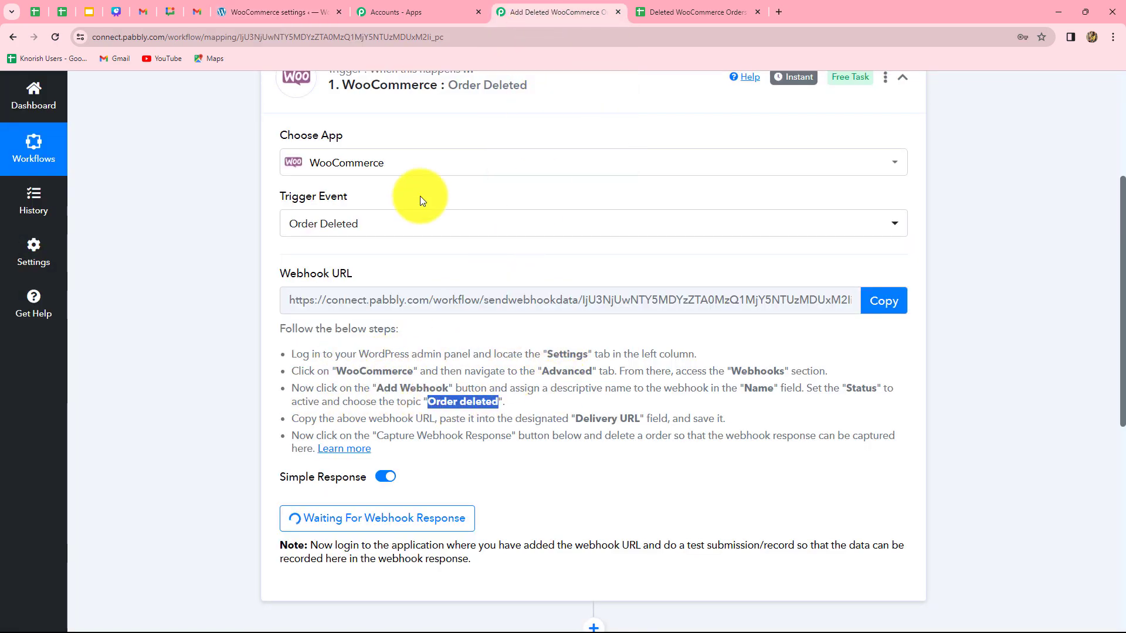
left_click(271, 12)
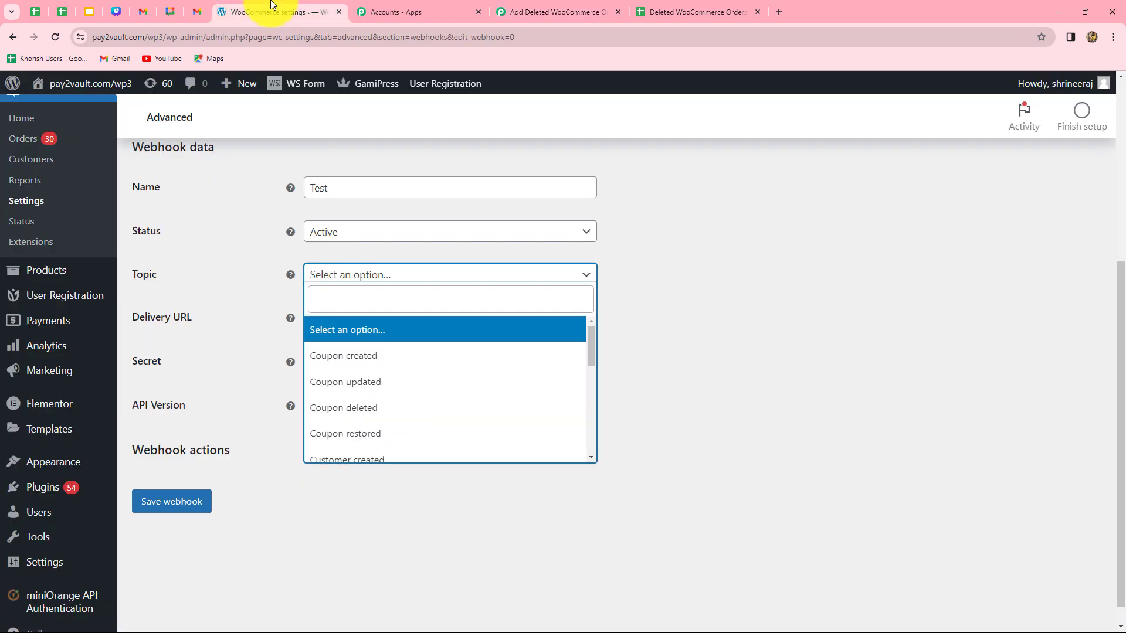
left_click(351, 296)
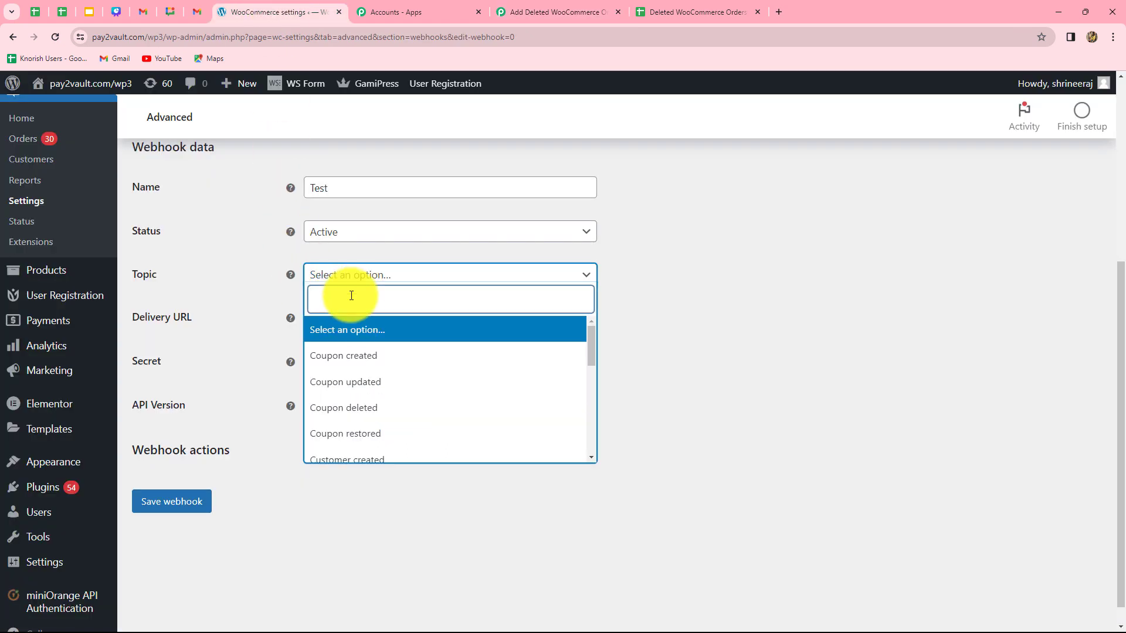
left_click(322, 387)
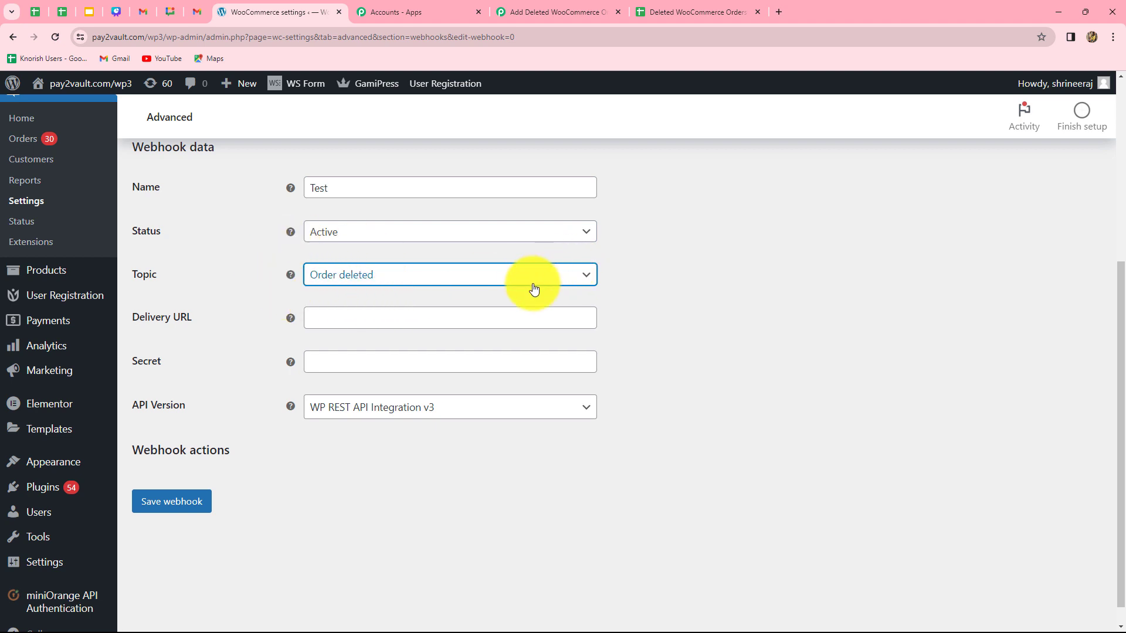
Paste the copied Pabbly webhook URL as the Delivery URL and save the webhook
scroll(480, 302, "down", 1)
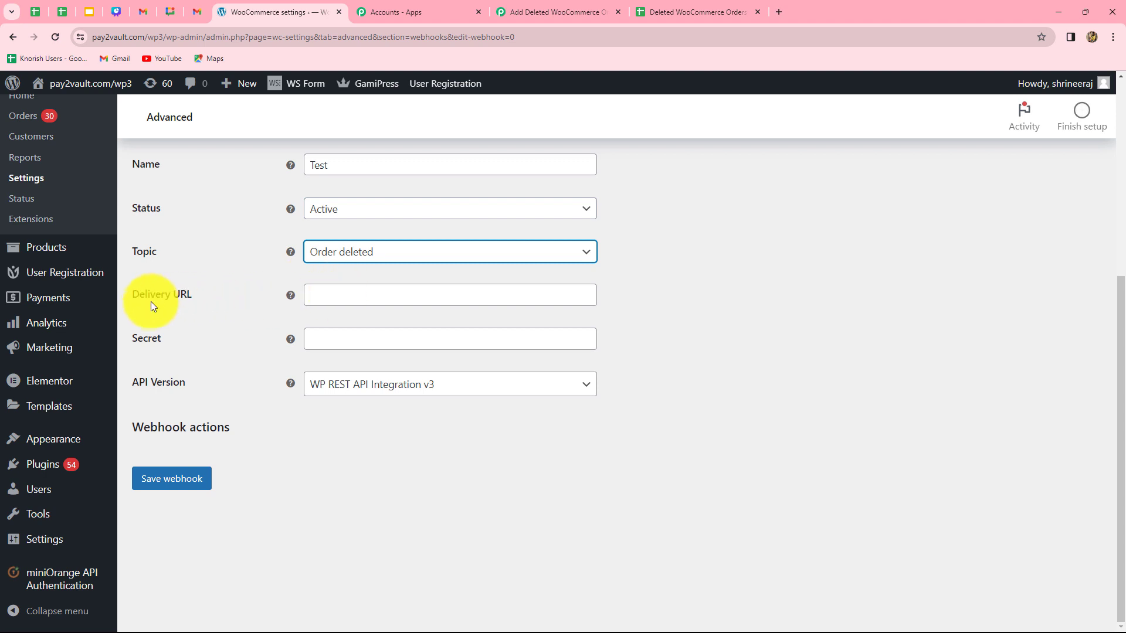
left_click(329, 291)
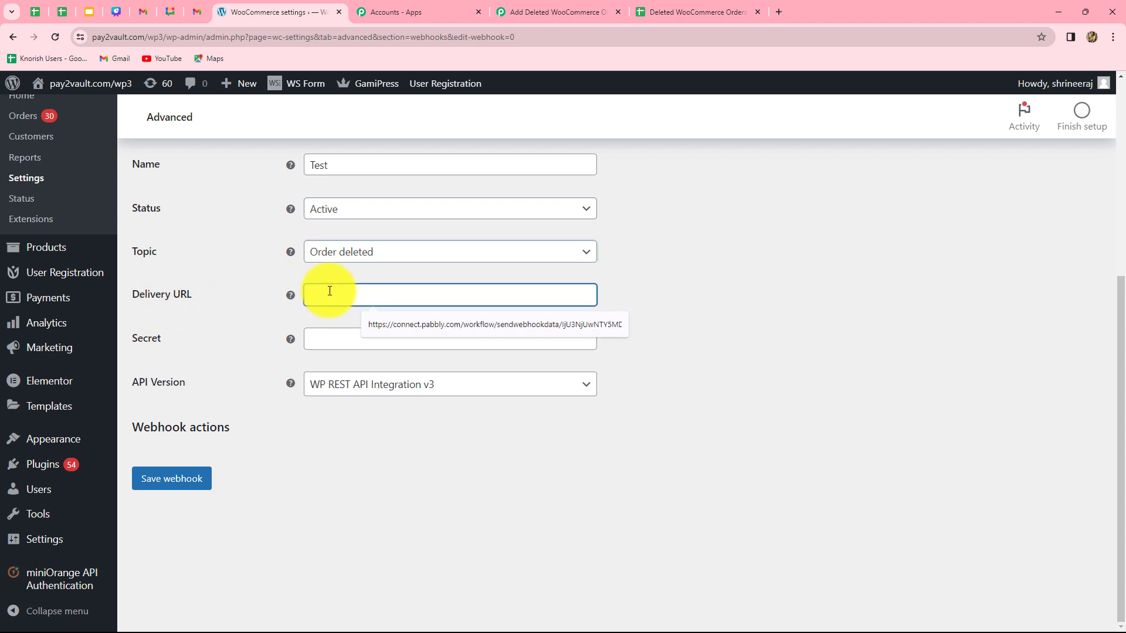
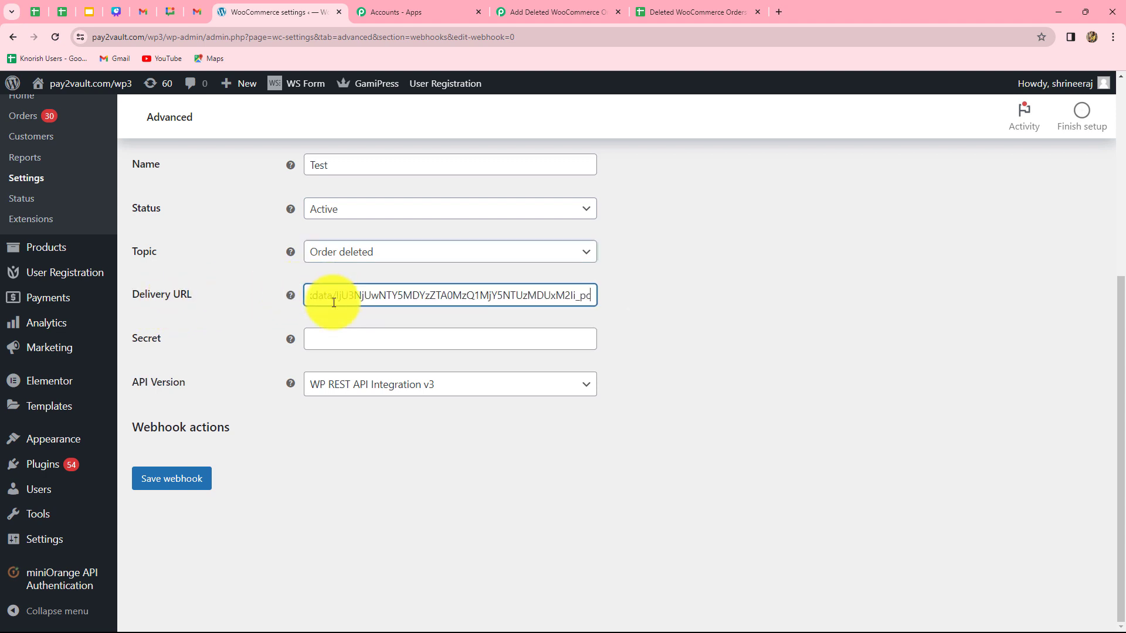
left_click(195, 487)
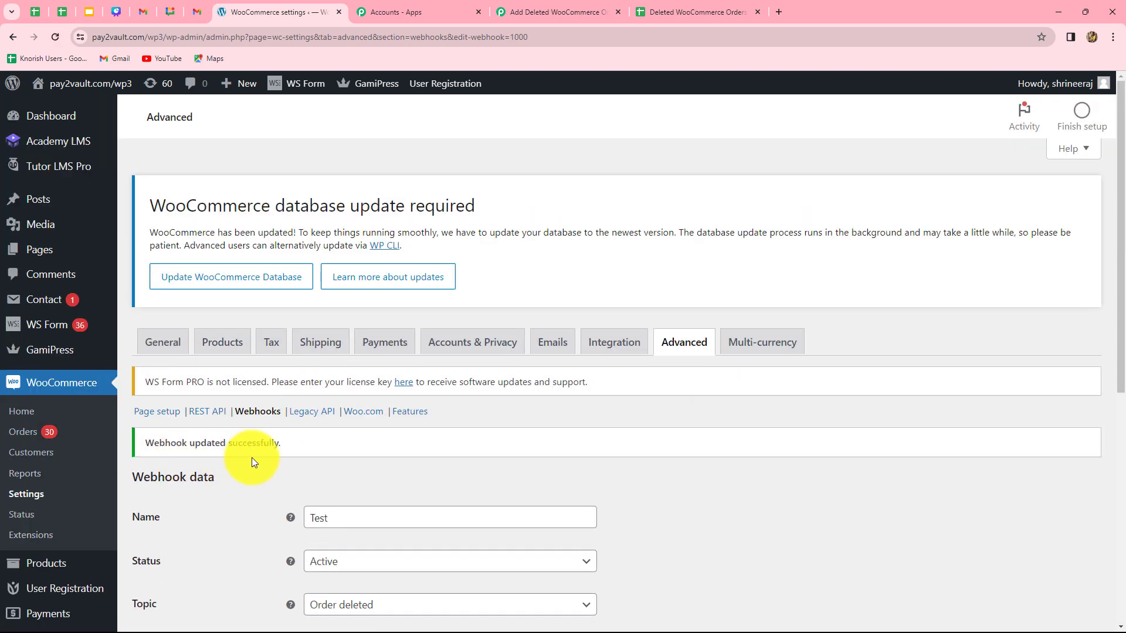
Re-capture the webhook response on the Pabbly trigger step, confirming the recapture
left_click(522, 12)
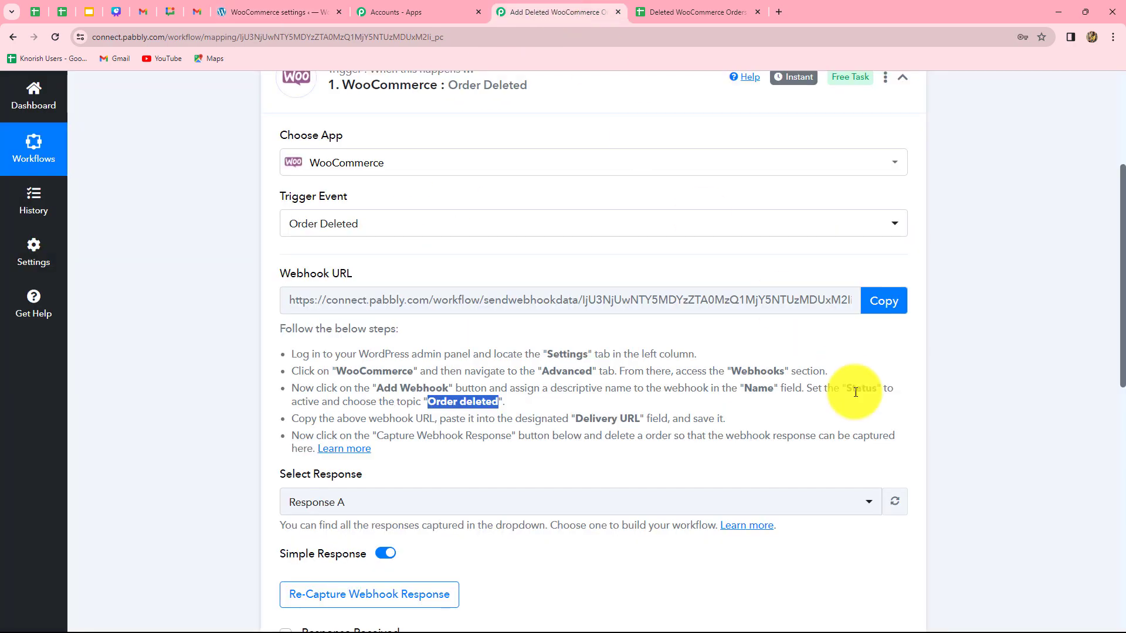
scroll(856, 422, "down", 3)
scroll(856, 393, "down", 1)
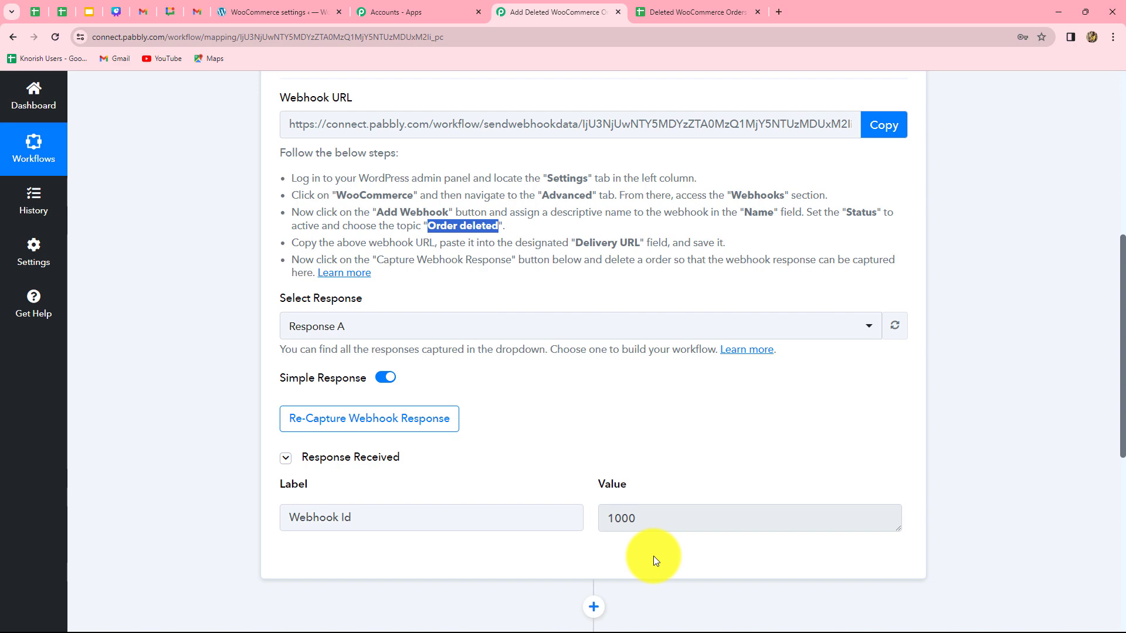
left_click(366, 422)
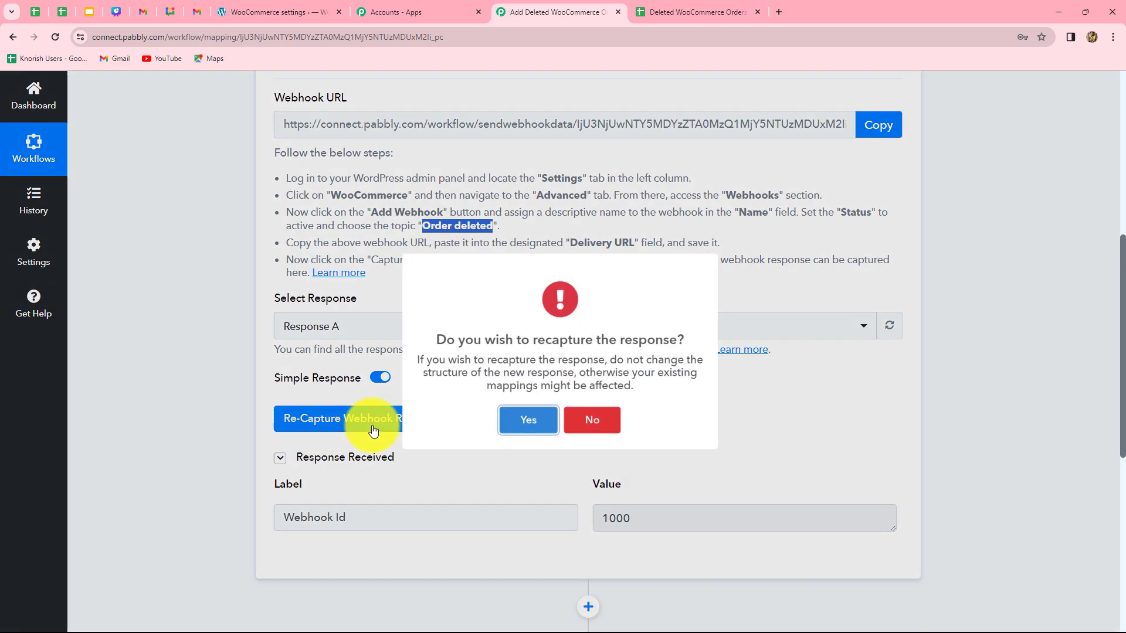
left_click(508, 437)
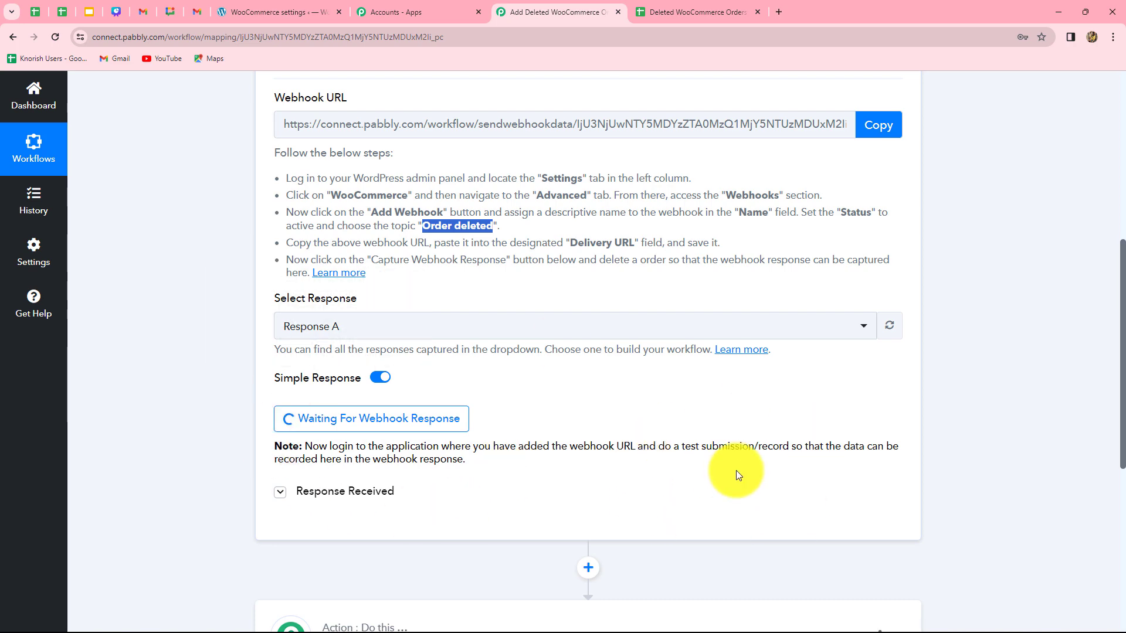
Open WooCommerce order #61903 and move it to the trash to fire the webhook
left_click(255, 5)
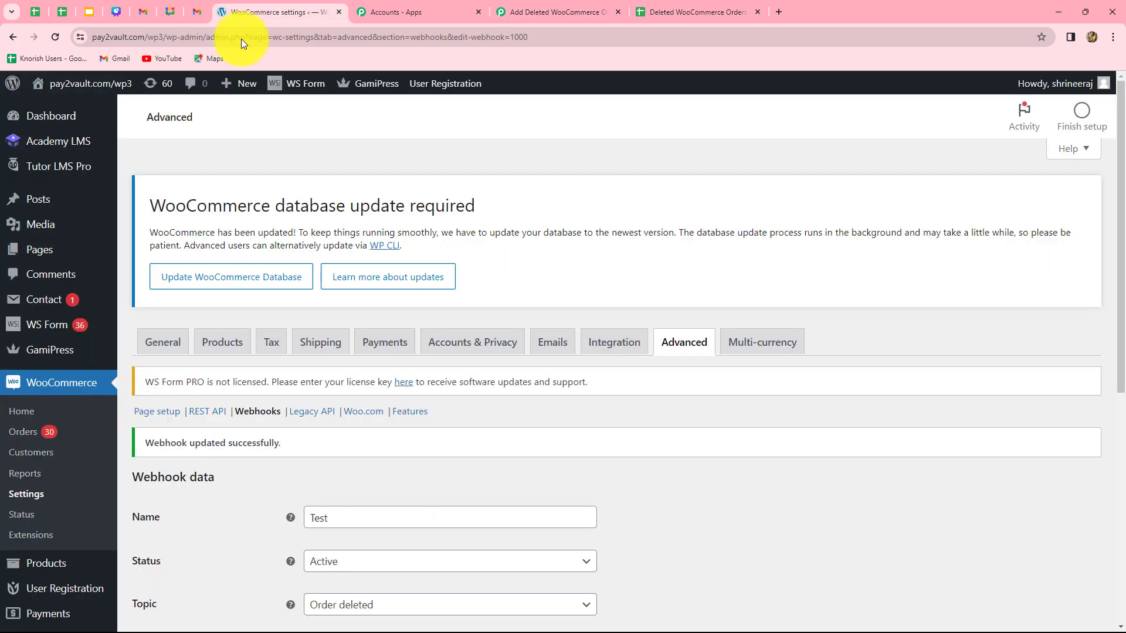
left_click(29, 434)
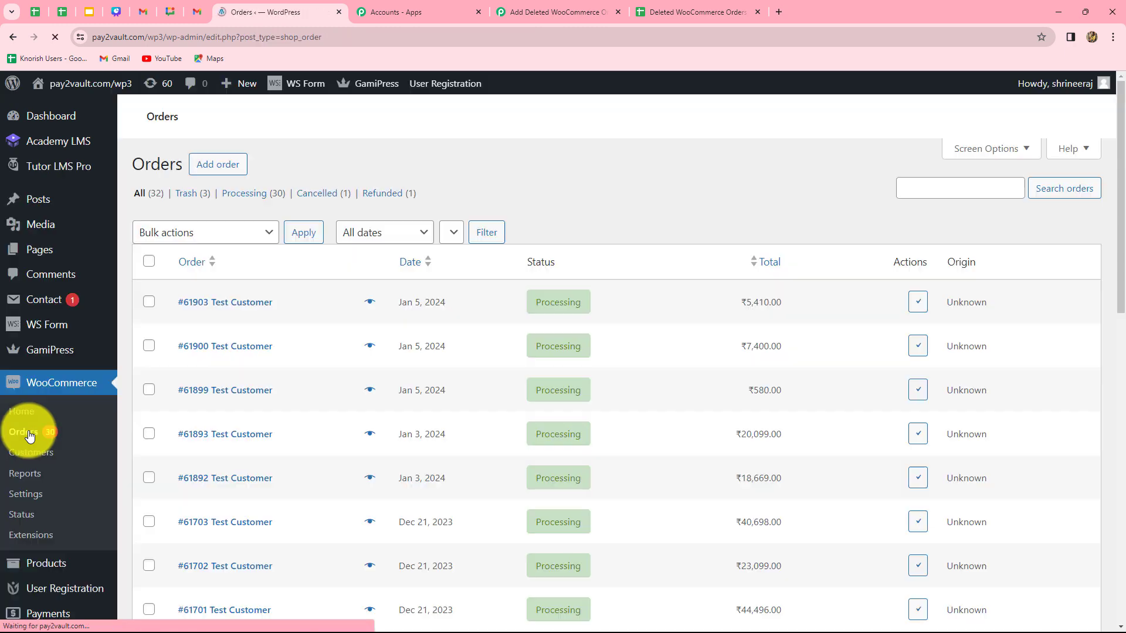
scroll(336, 564, "down", 6)
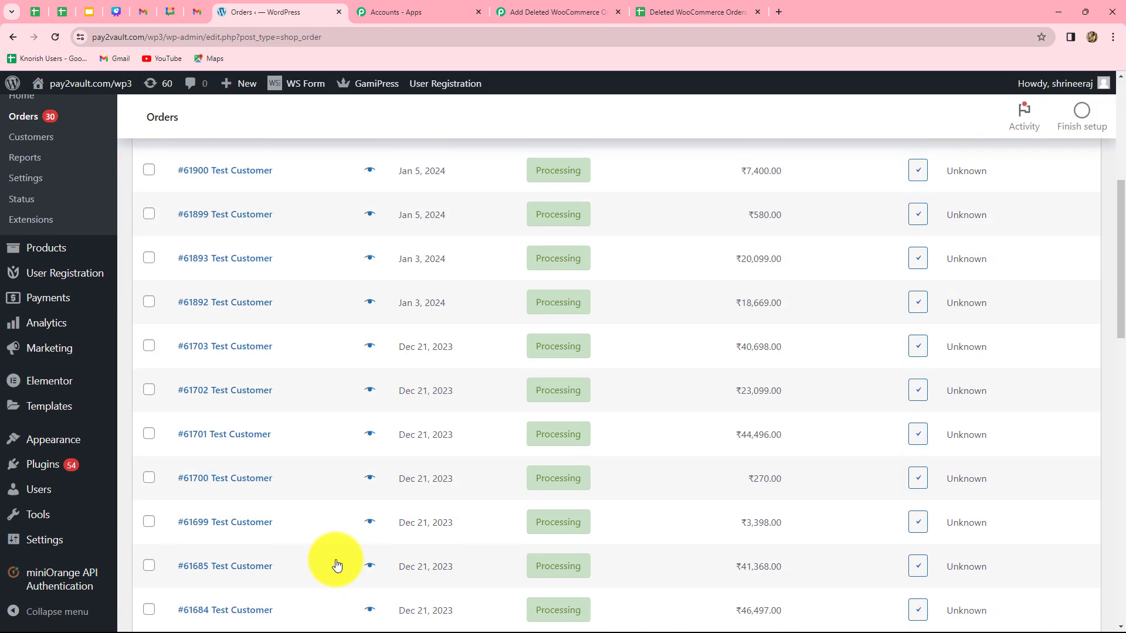
scroll(334, 563, "up", 5)
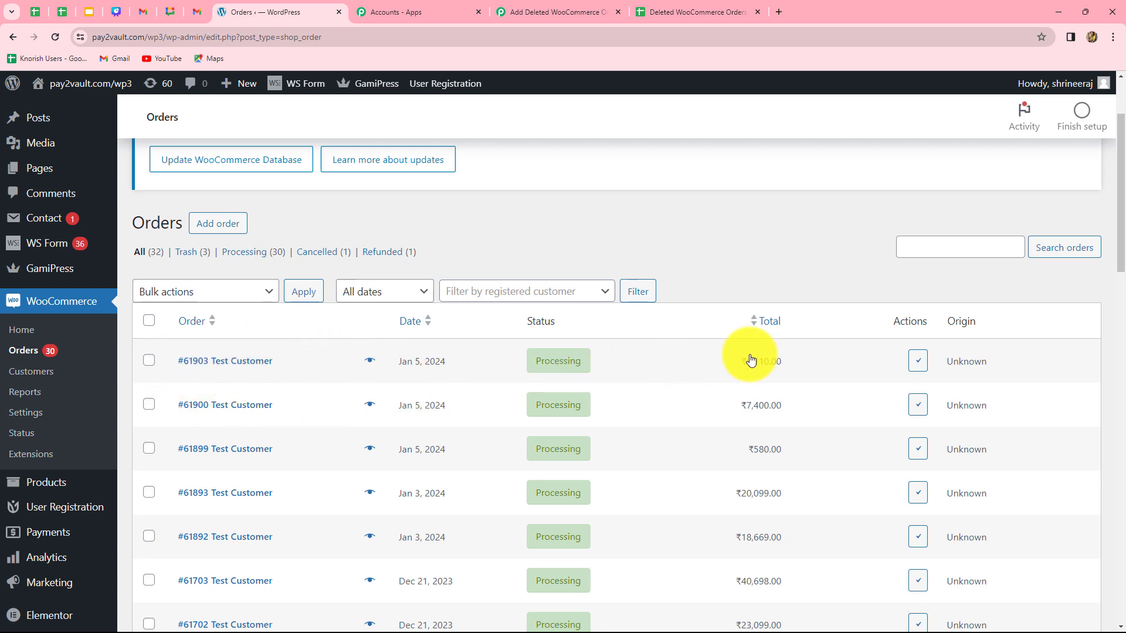
left_click(243, 364)
scroll(243, 363, "down", 4)
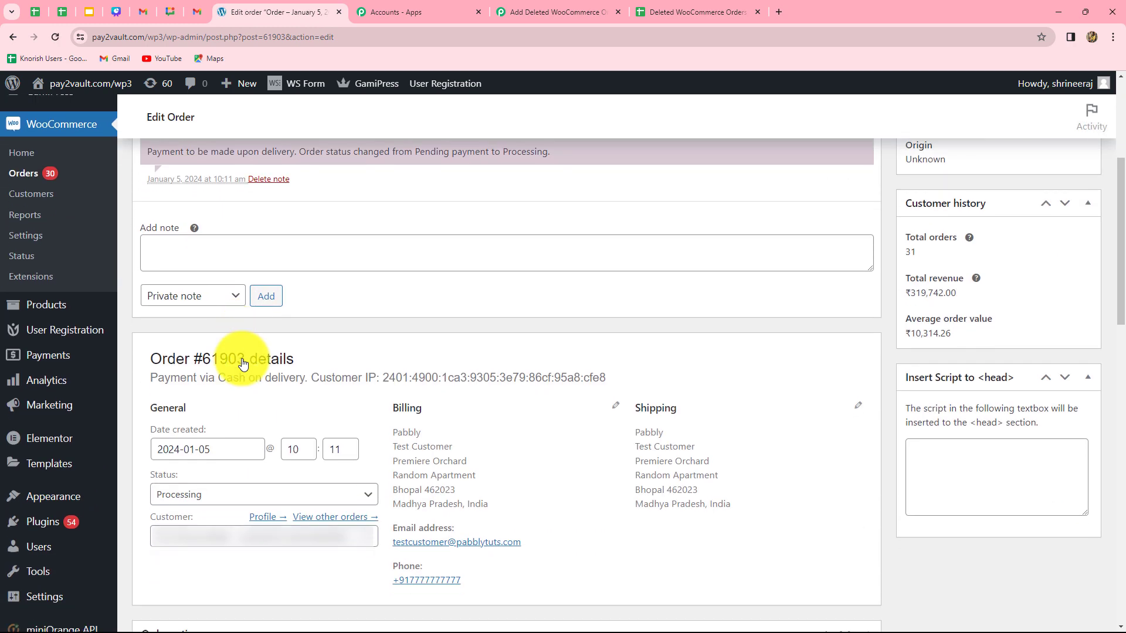
scroll(243, 363, "down", 5)
left_click(193, 431)
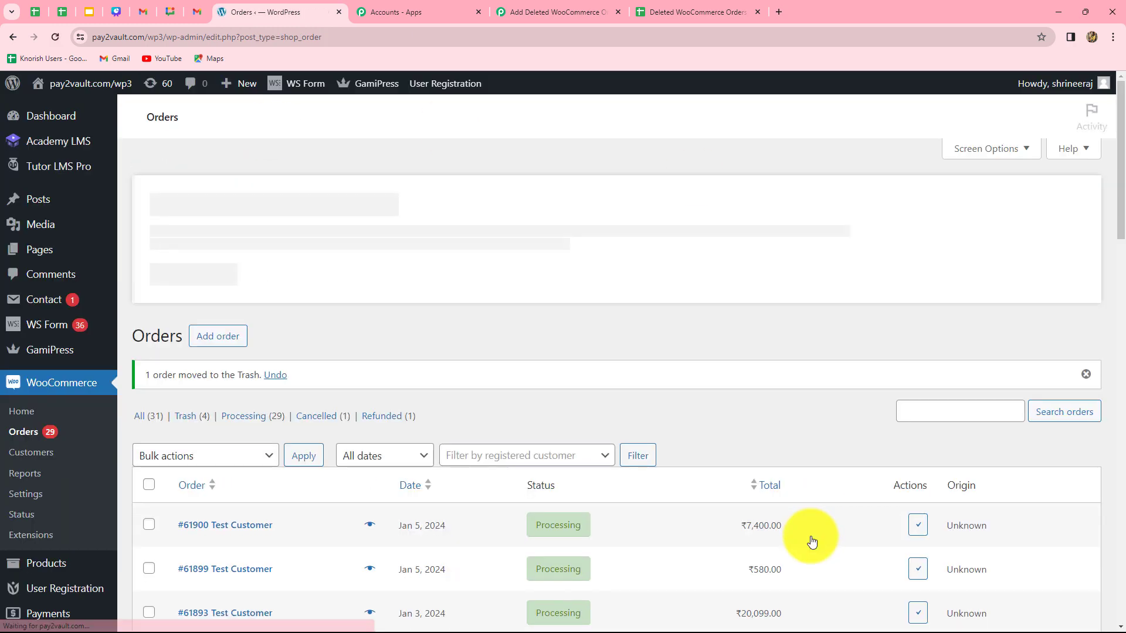
scroll(797, 542, "down", 1)
scroll(783, 549, "down", 2)
scroll(784, 550, "up", 5)
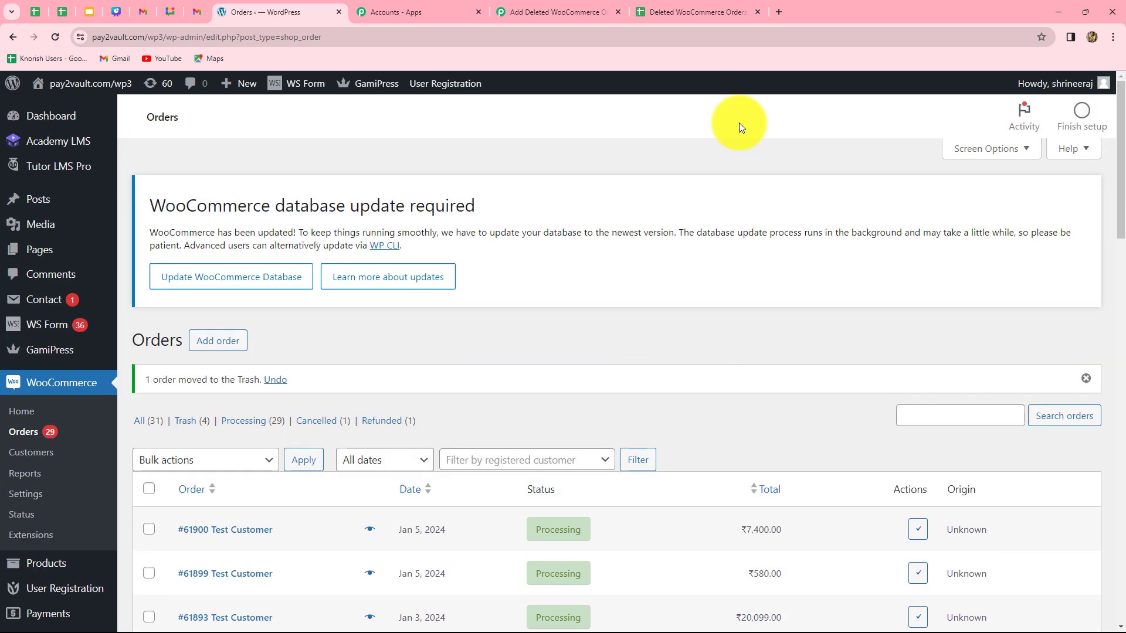
Examine the newly captured webhook response fields on the Pabbly trigger step
left_click(594, 11)
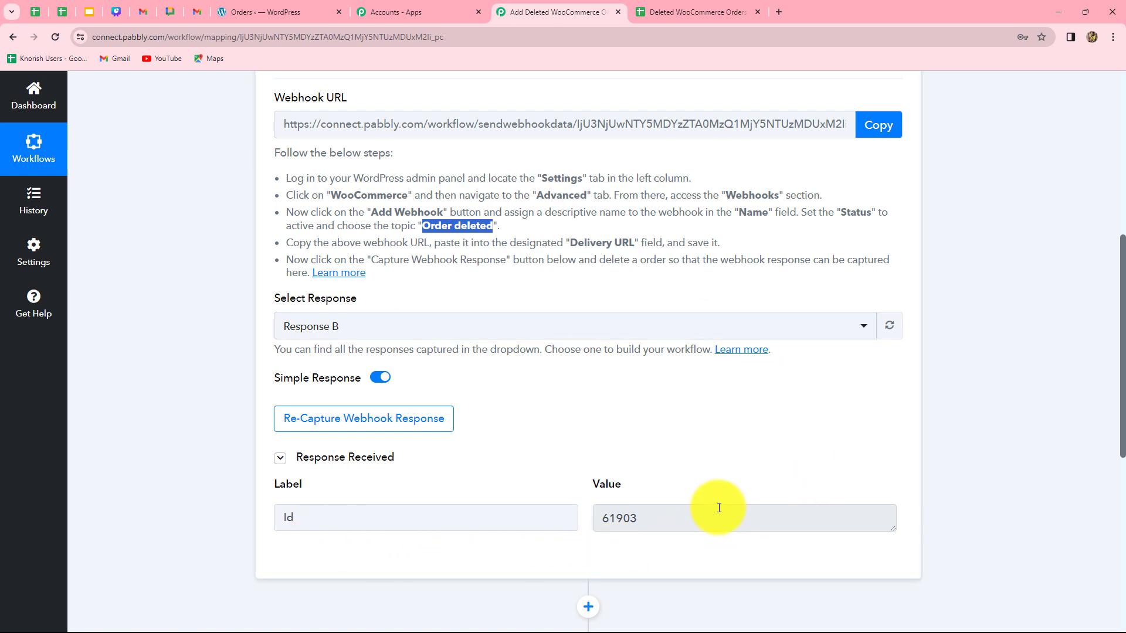
left_click_drag(666, 518, 596, 520)
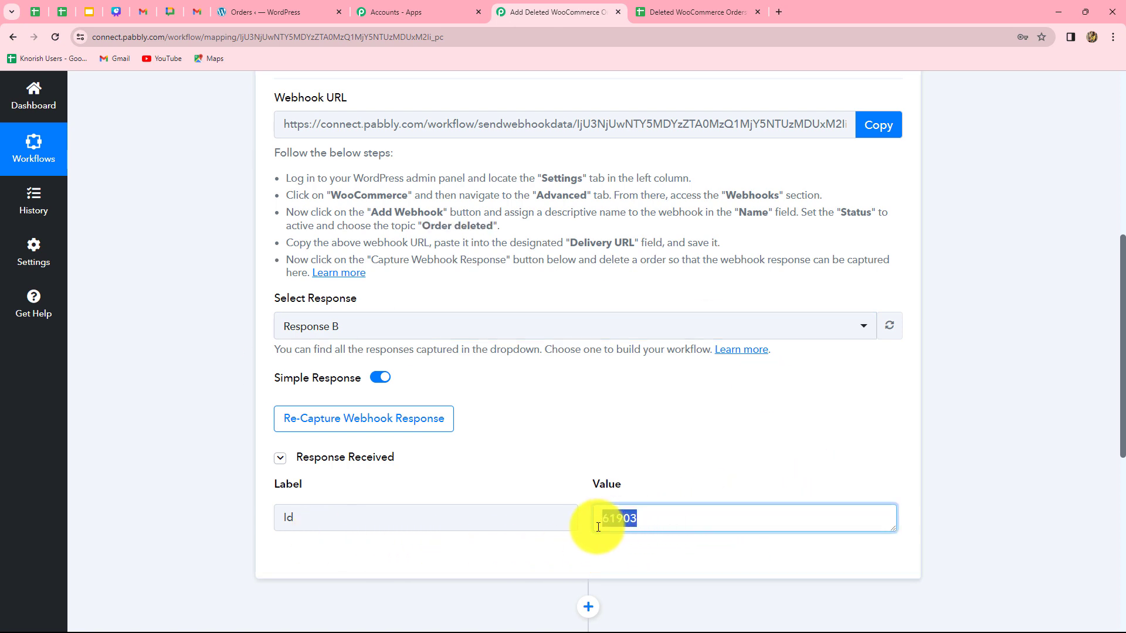
left_click(724, 446)
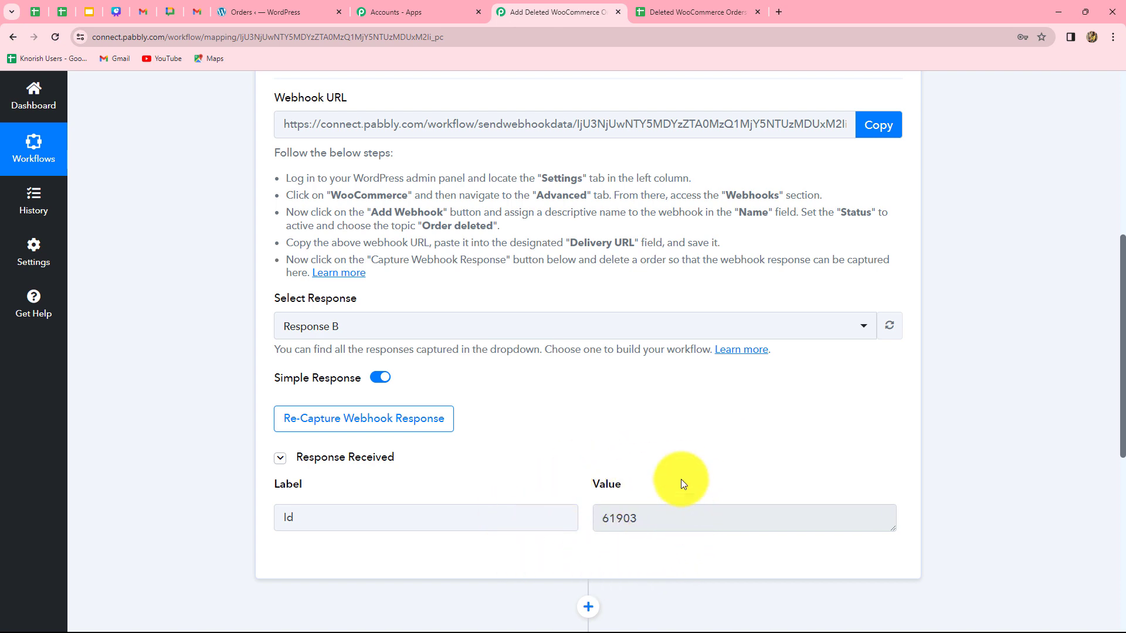
scroll(658, 547, "down", 5)
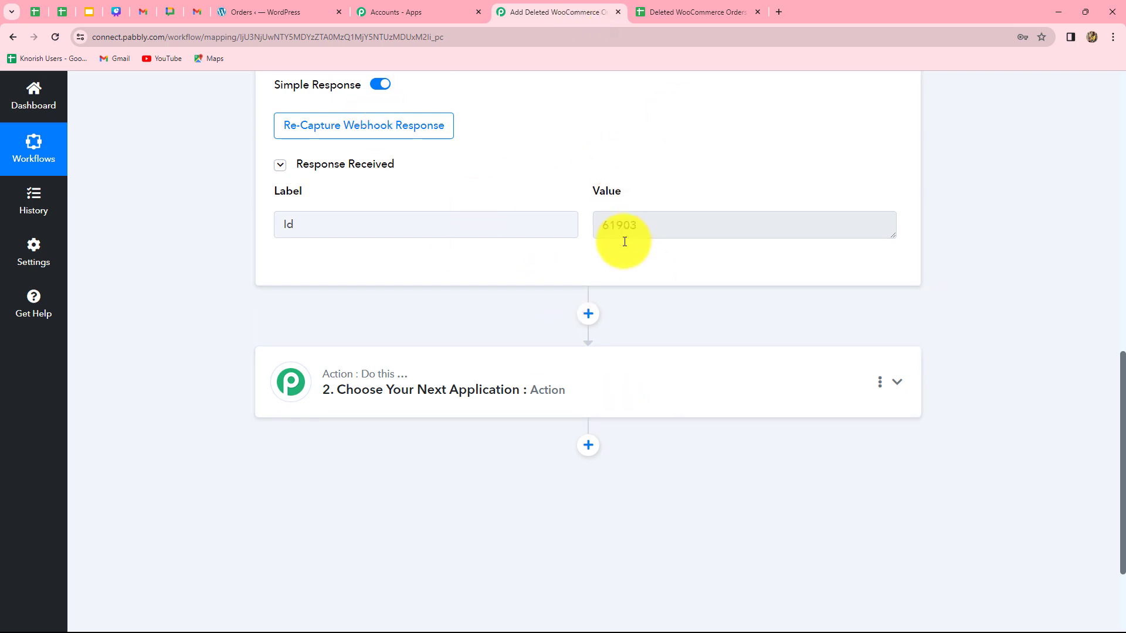
Set the second workflow step to the WooCommerce app with the Retrieve an Order action event
left_click(619, 398)
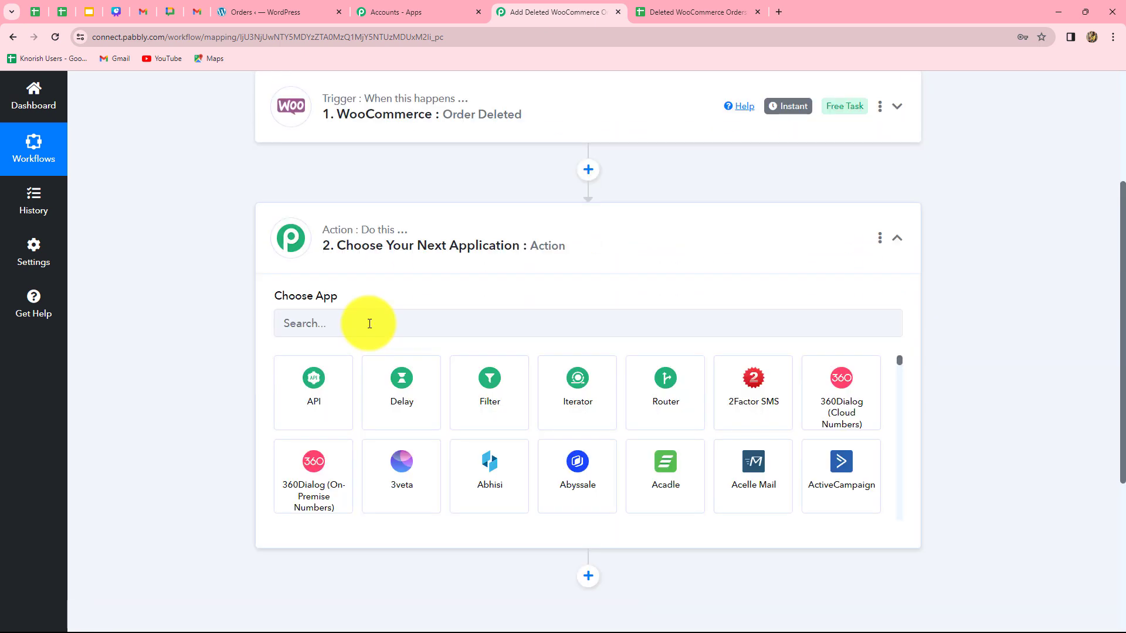
left_click(369, 324)
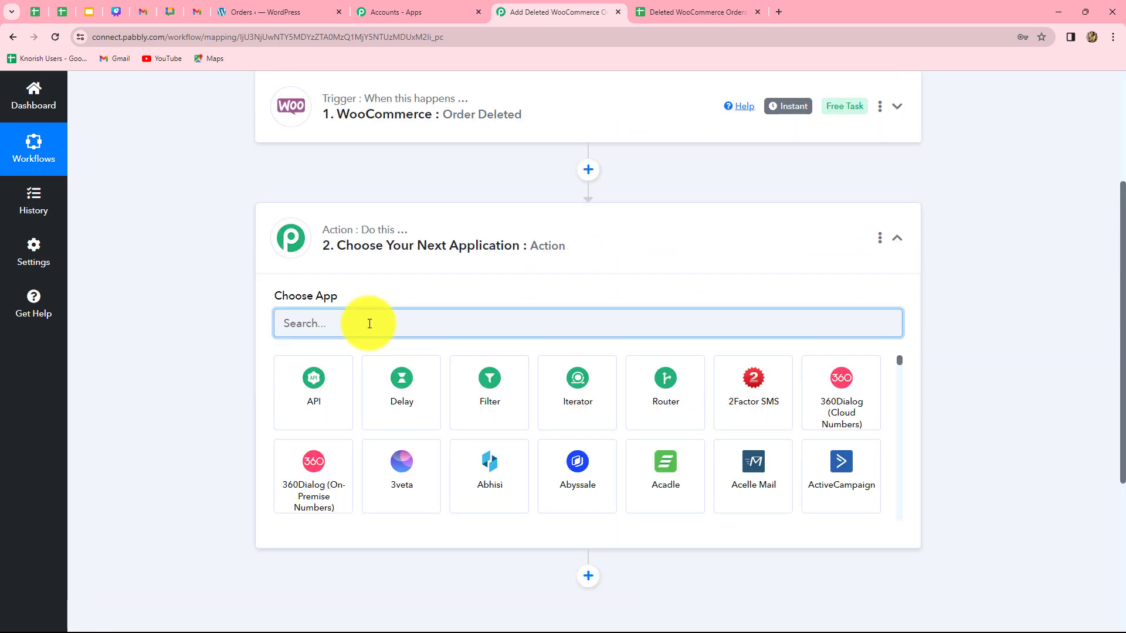
type("Woo")
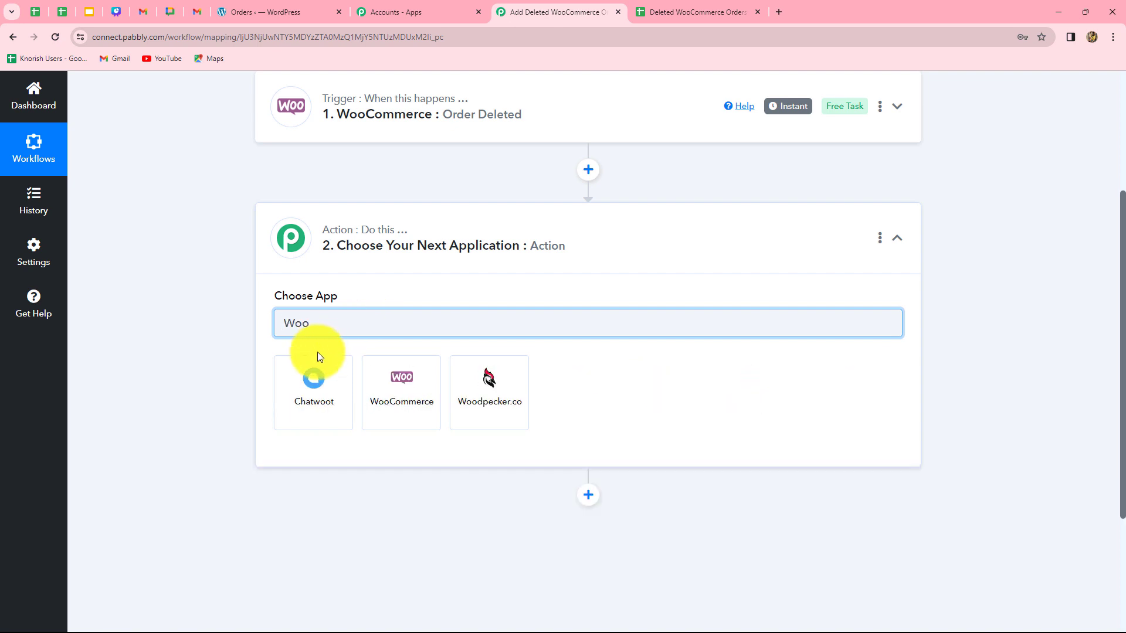
left_click(380, 394)
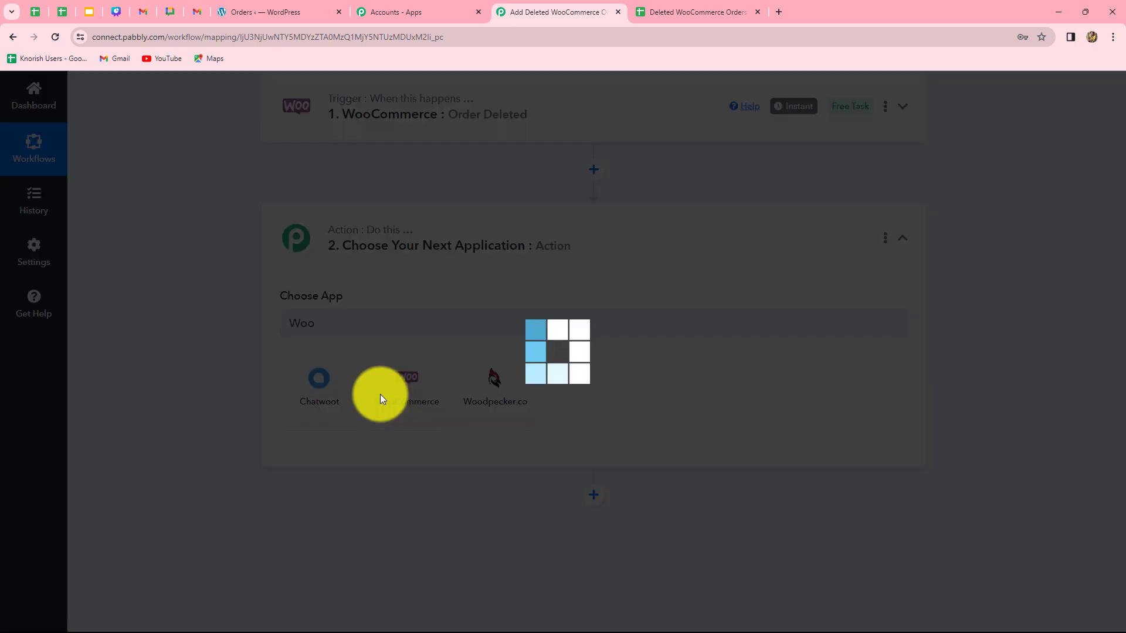
type("ret")
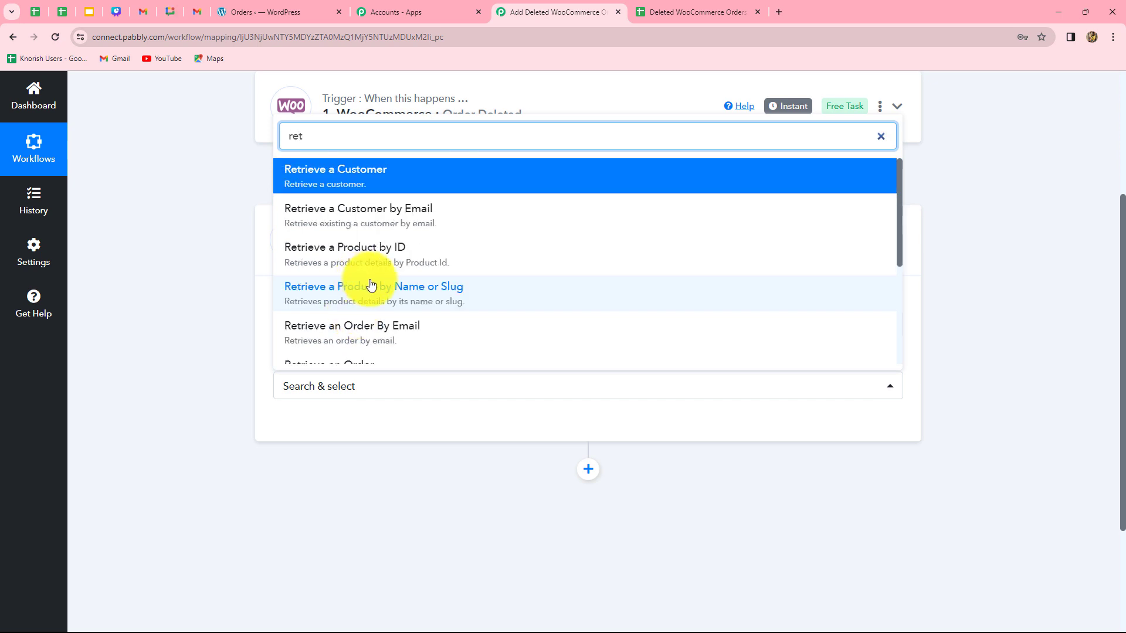
scroll(364, 276, "down", 2)
left_click(336, 266)
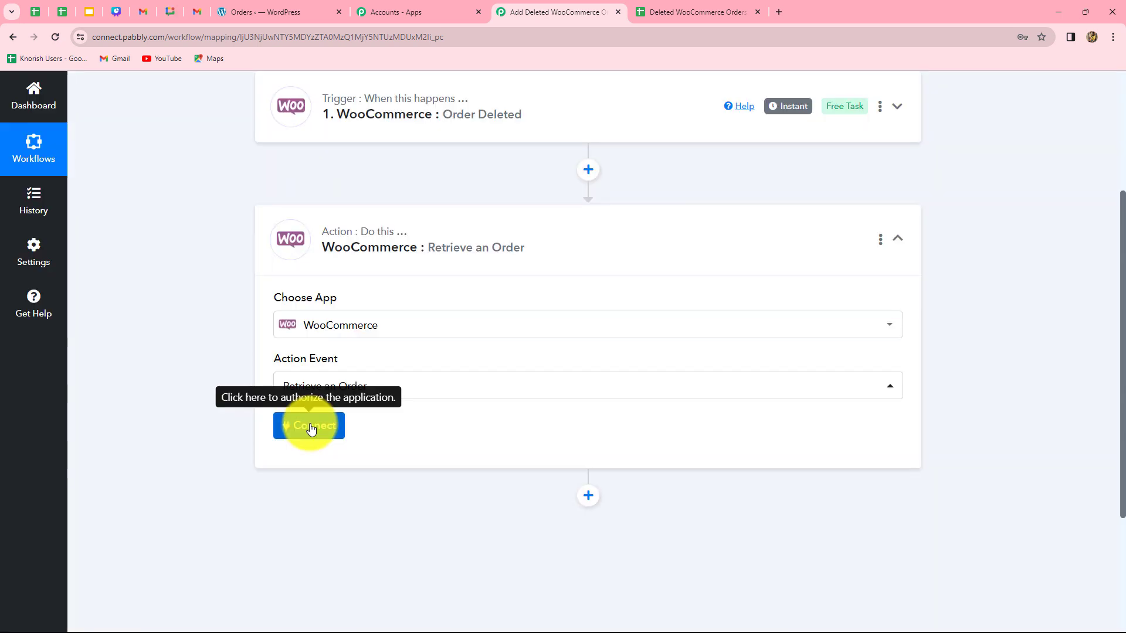
left_click(311, 428)
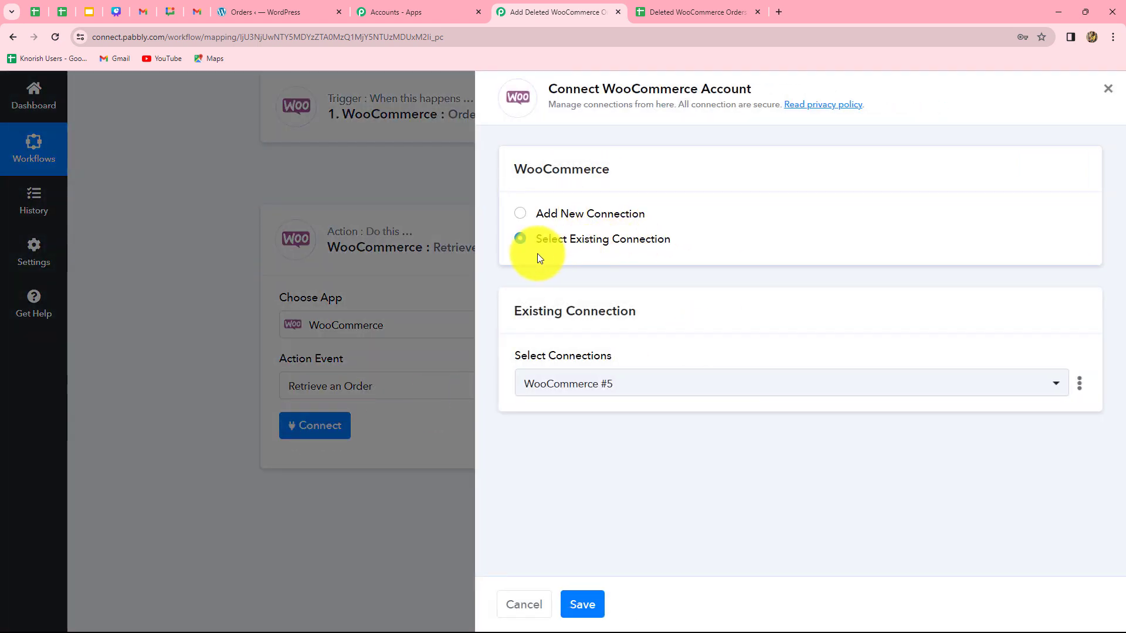
left_click(537, 214)
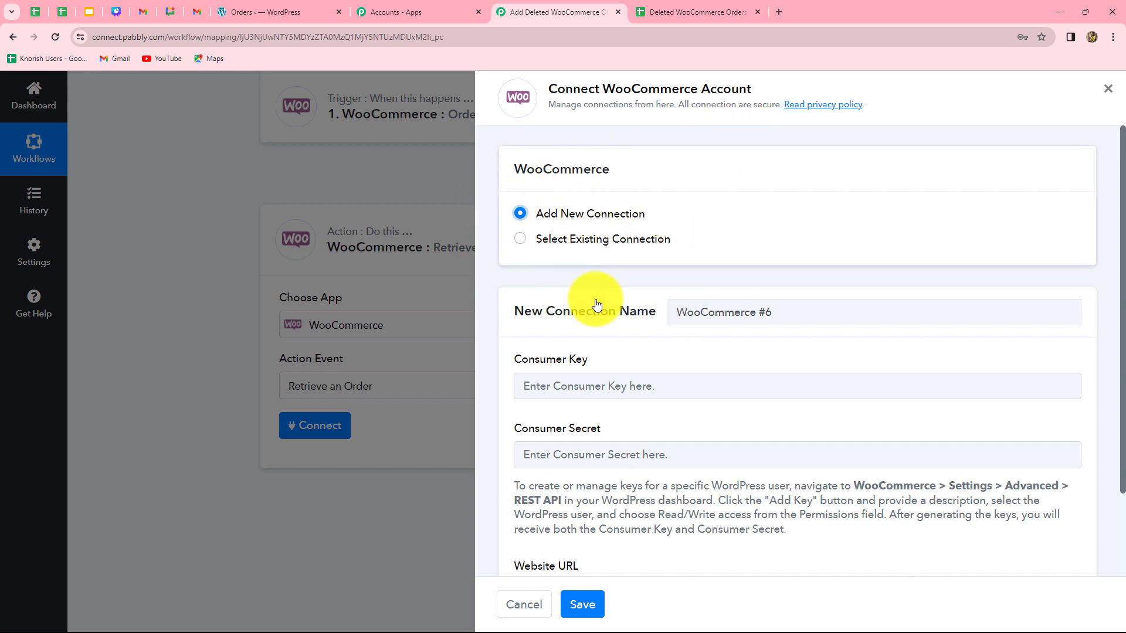
scroll(611, 351, "down", 2)
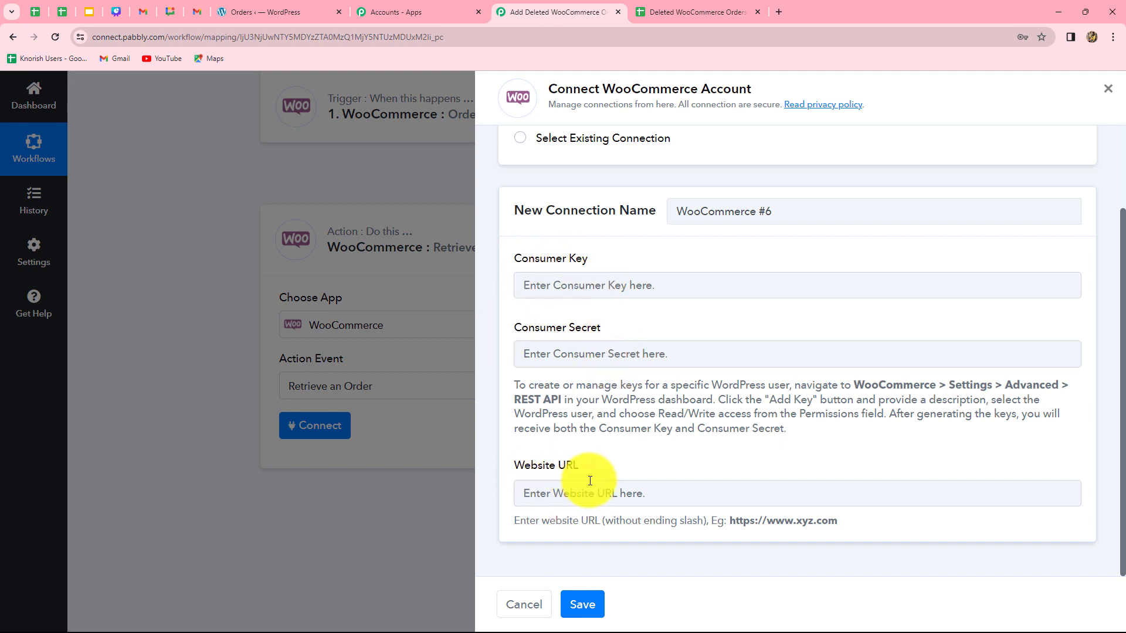
left_click(614, 493)
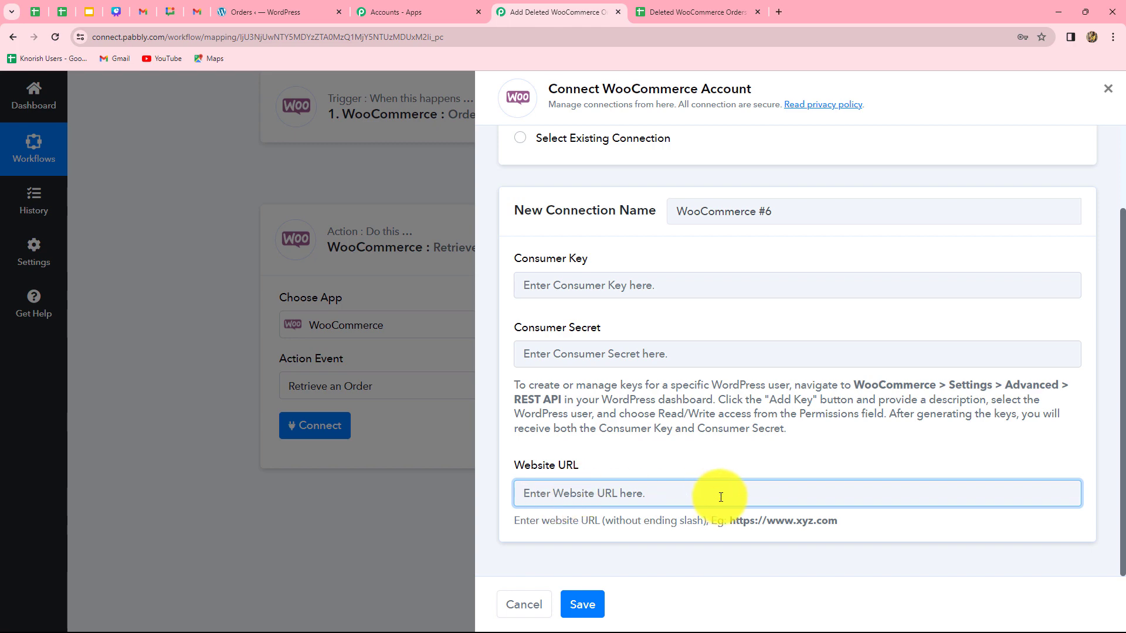
left_click(279, 12)
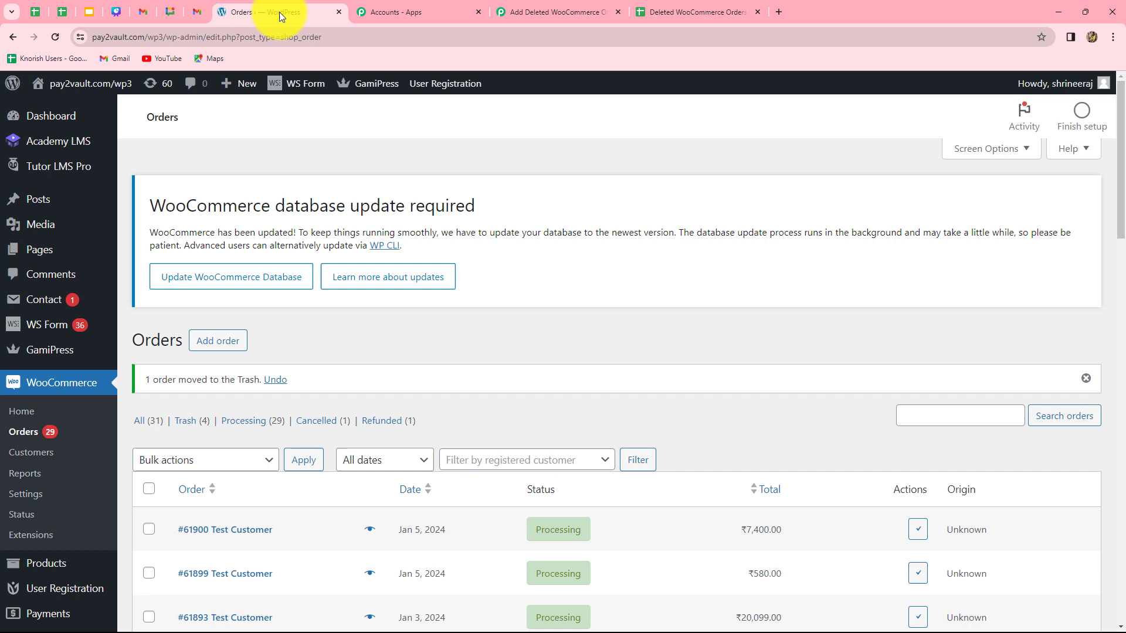
left_click(164, 38)
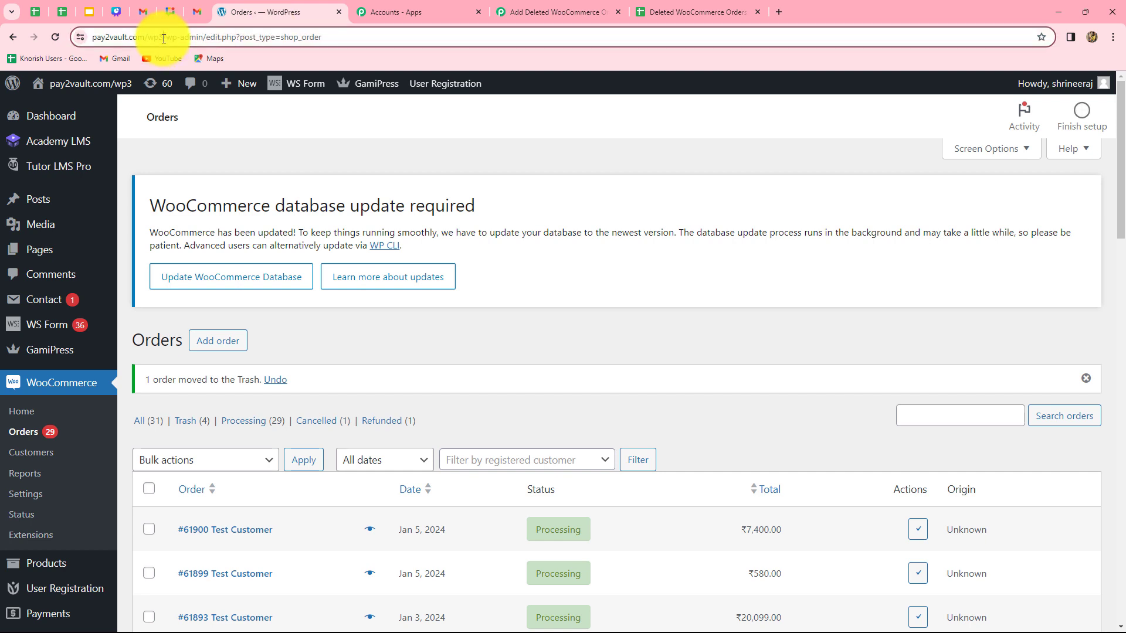
left_click_drag(164, 38, 76, 38)
key("ctrl+c")
left_click(561, 8)
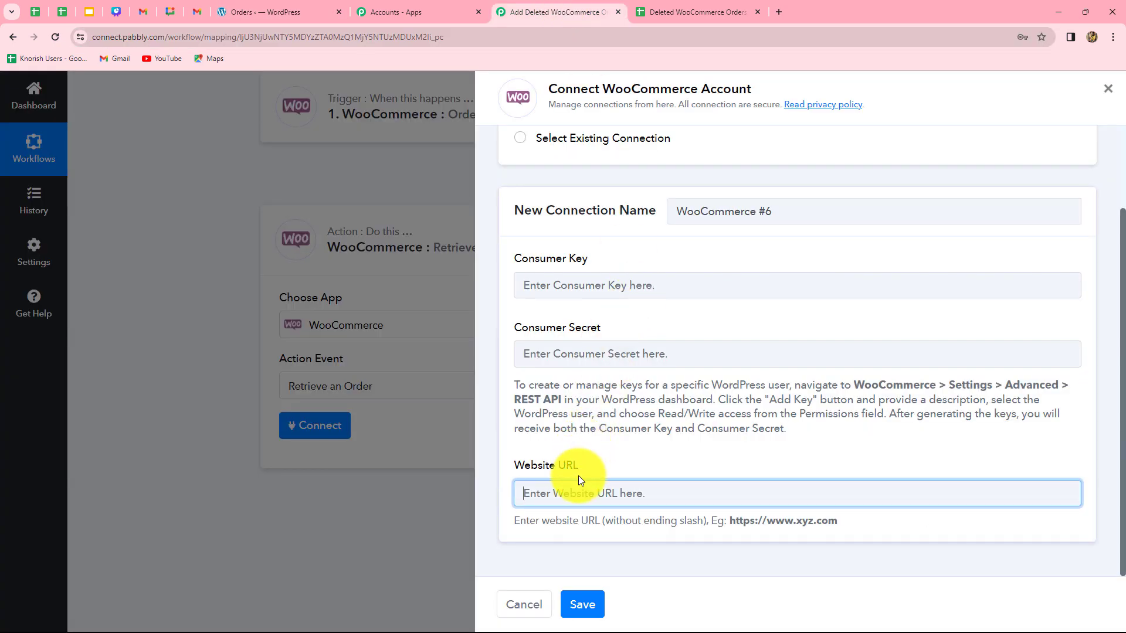
key("ctrl+v")
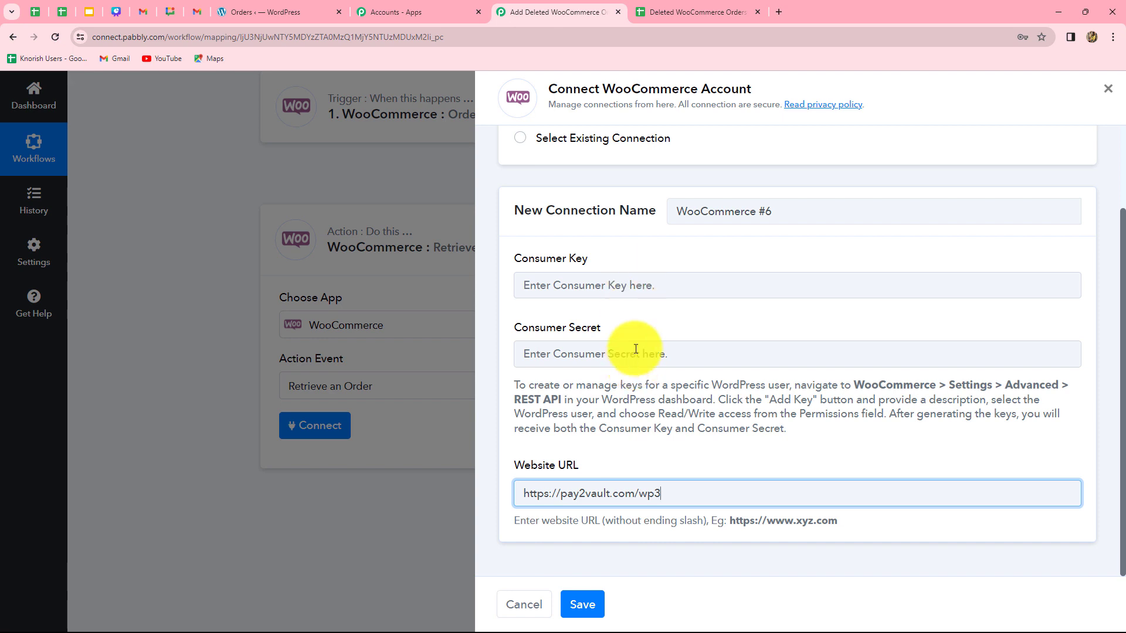
In the WordPress admin, generate a WooCommerce REST API key described as New Test Key with Read/Write permissions
left_click_drag(513, 387, 734, 440)
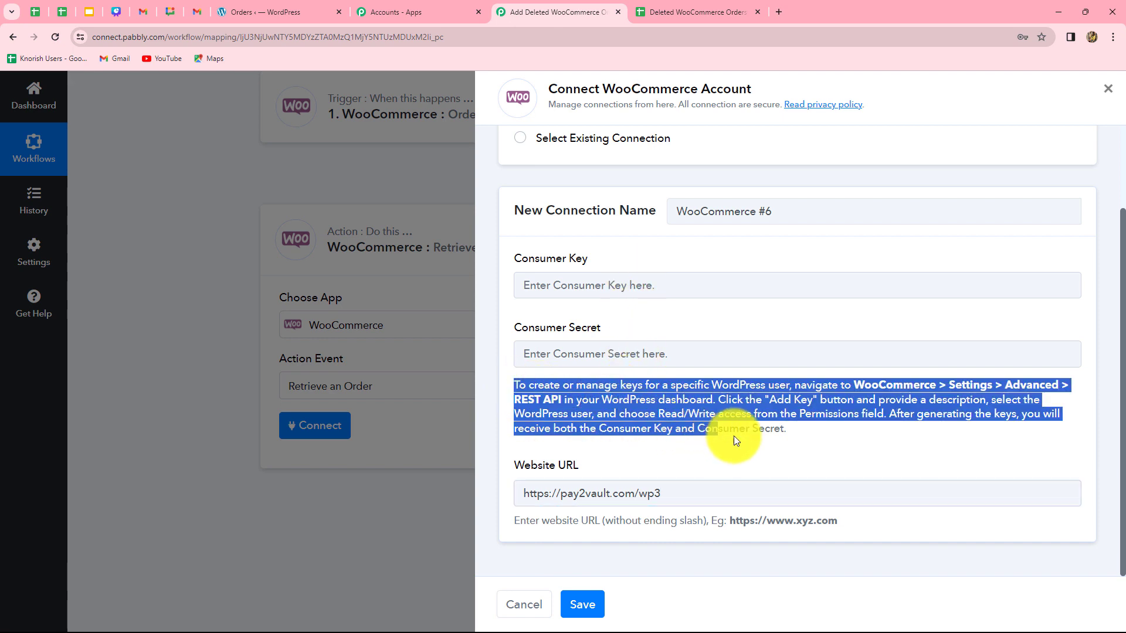
left_click(822, 444)
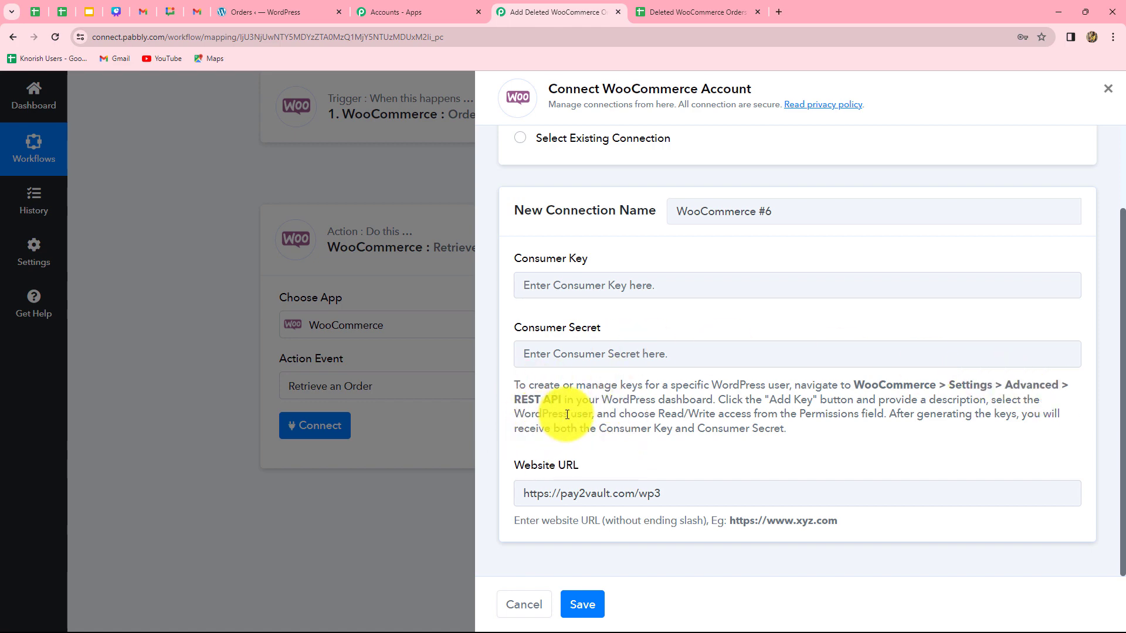
left_click(238, 12)
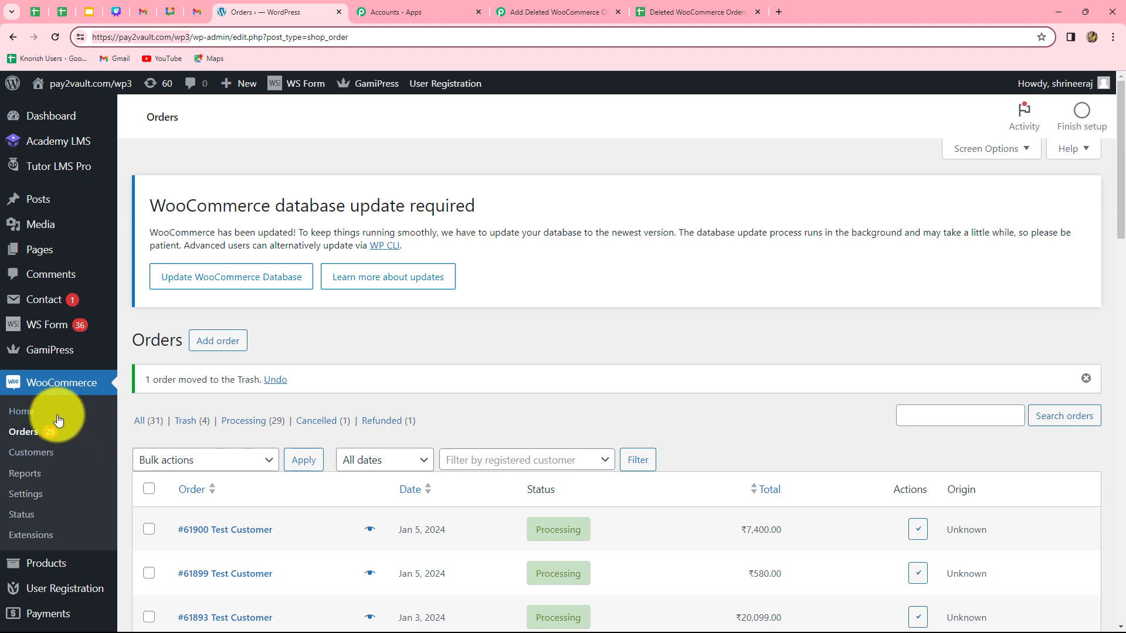
left_click(16, 498)
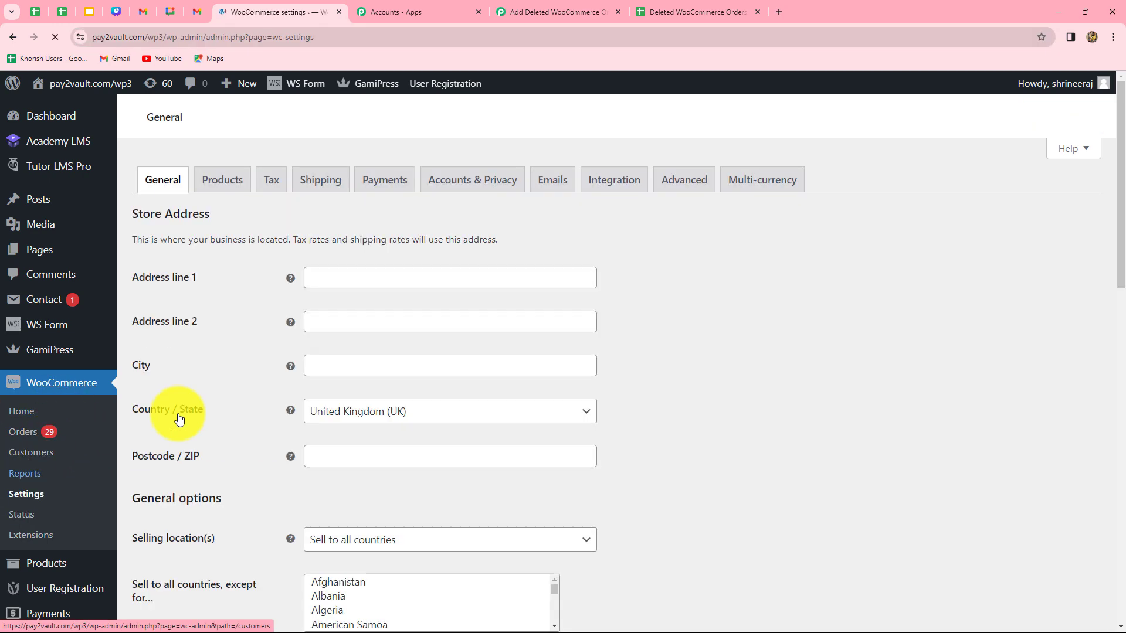
left_click(663, 338)
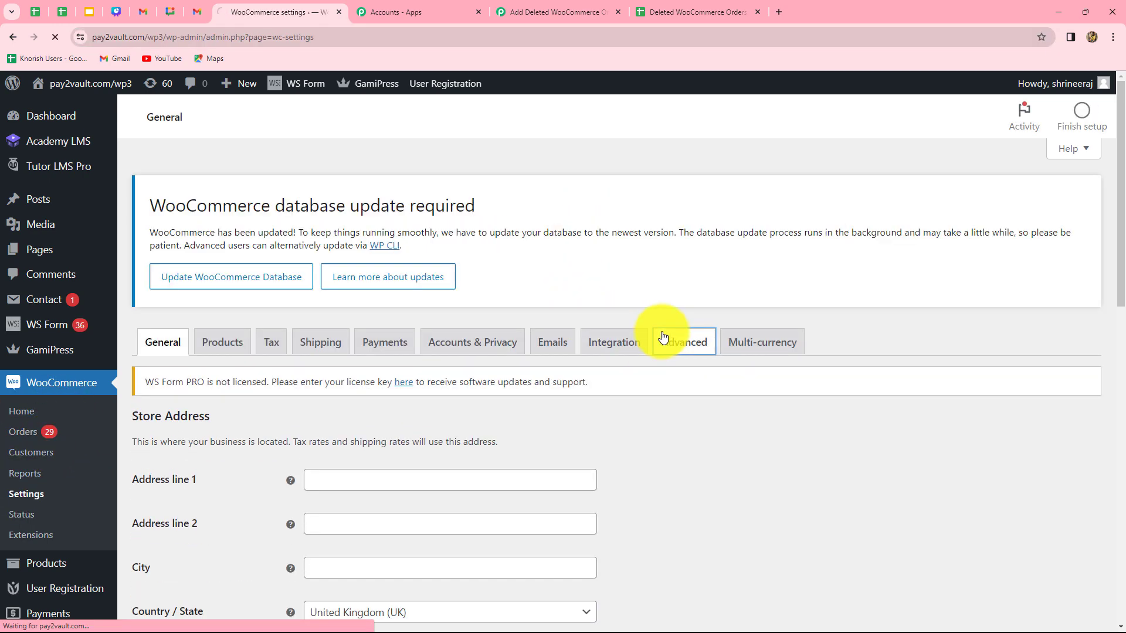
scroll(112, 234, "down", 3)
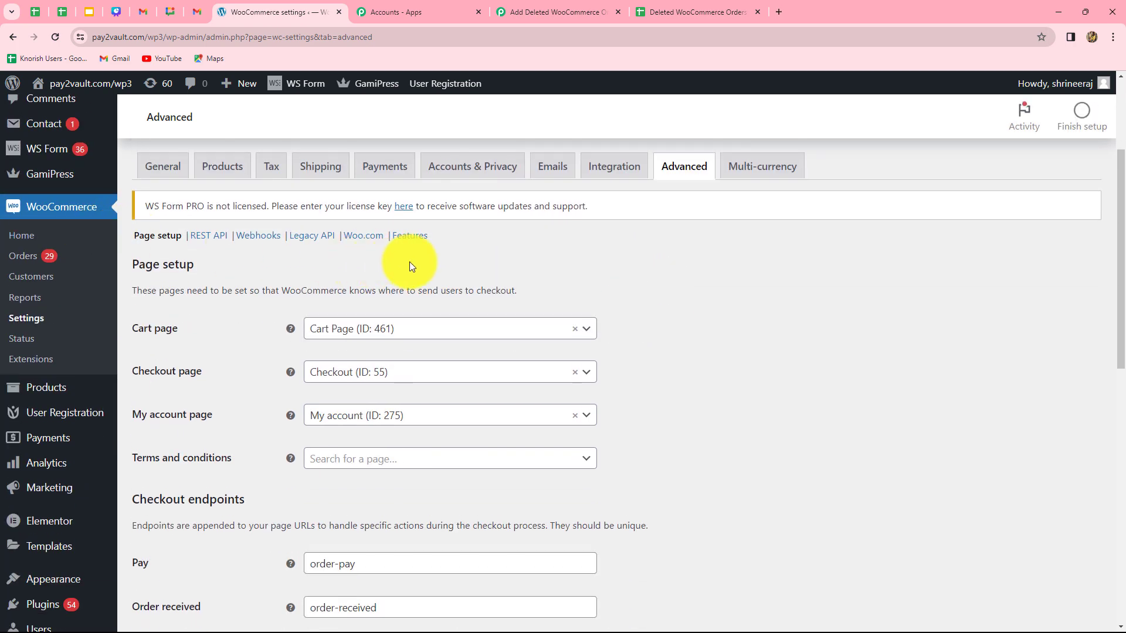
left_click(205, 236)
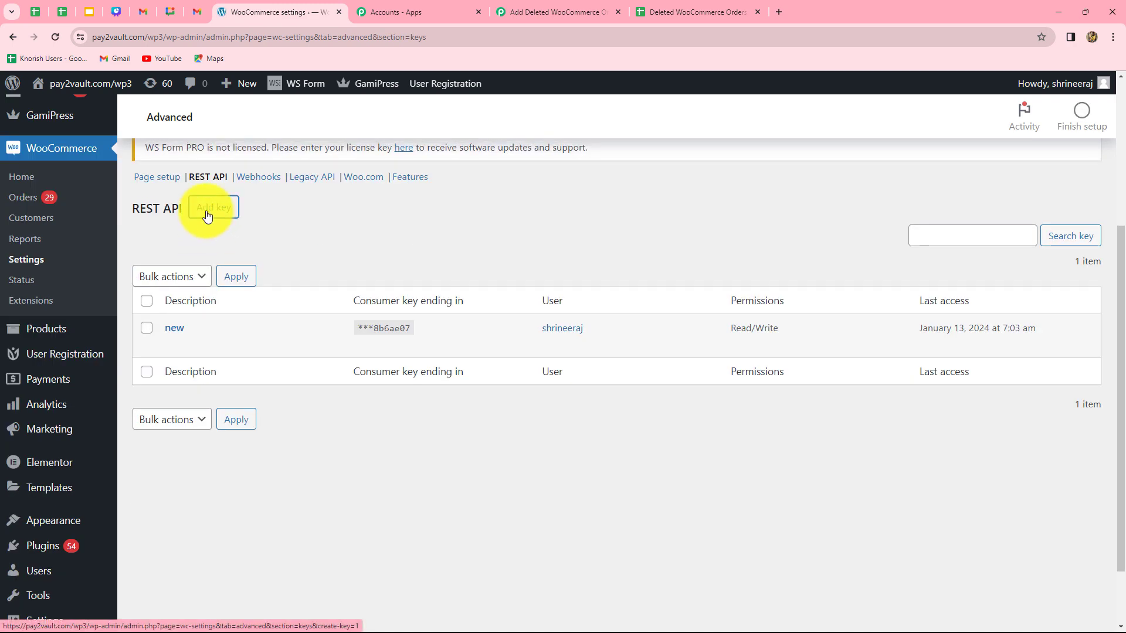
left_click(207, 216)
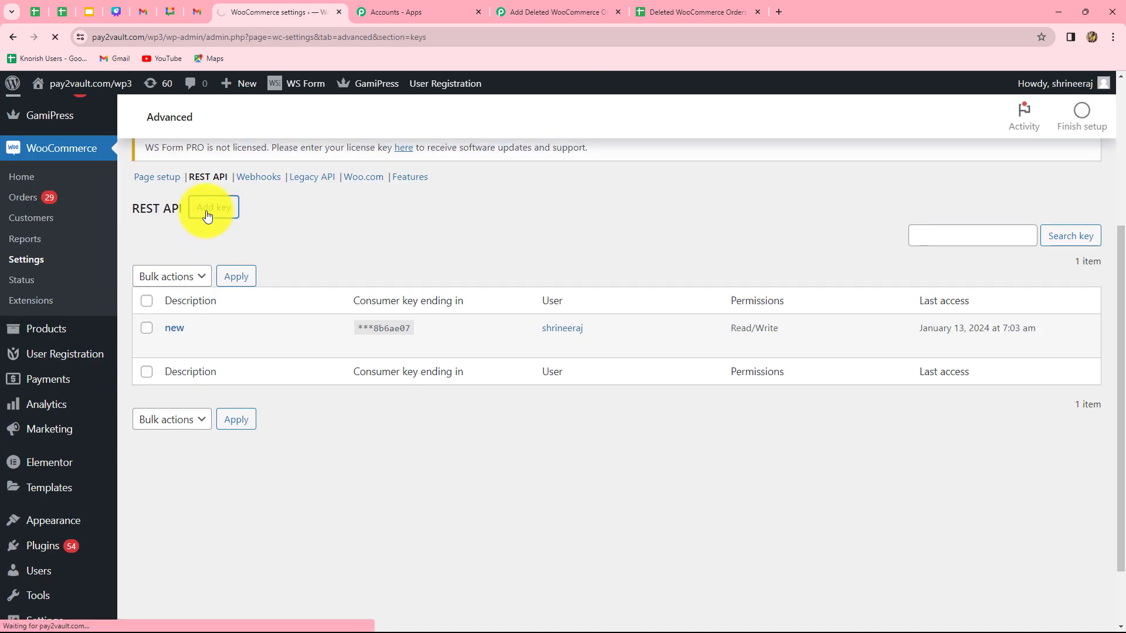
left_click(338, 301)
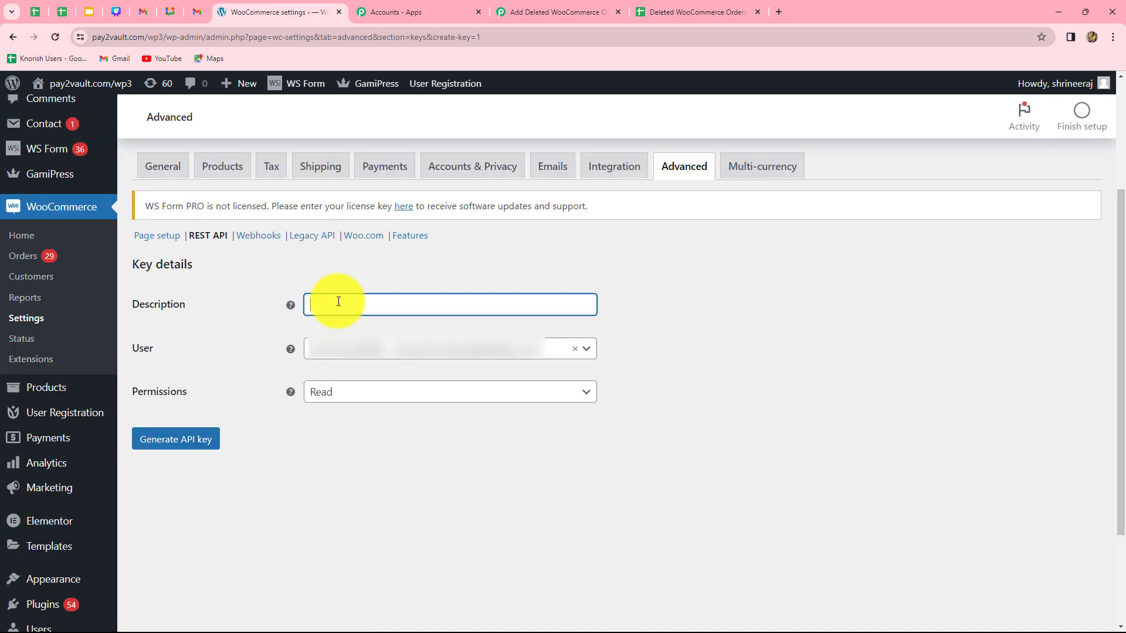
type("New Test Key")
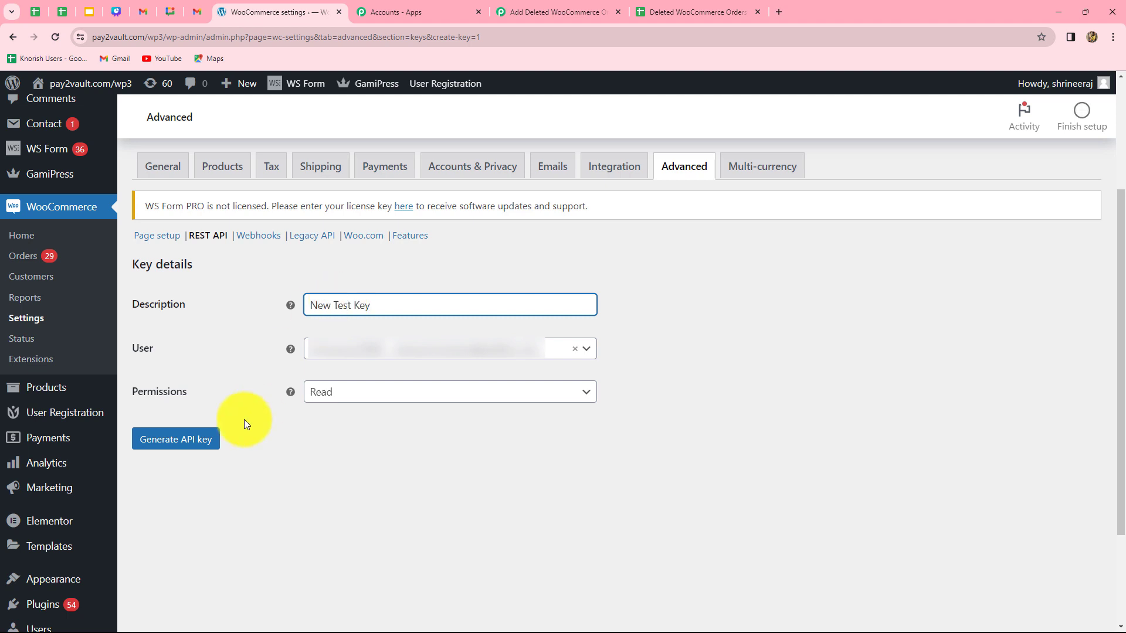
left_click(331, 398)
left_click(334, 404)
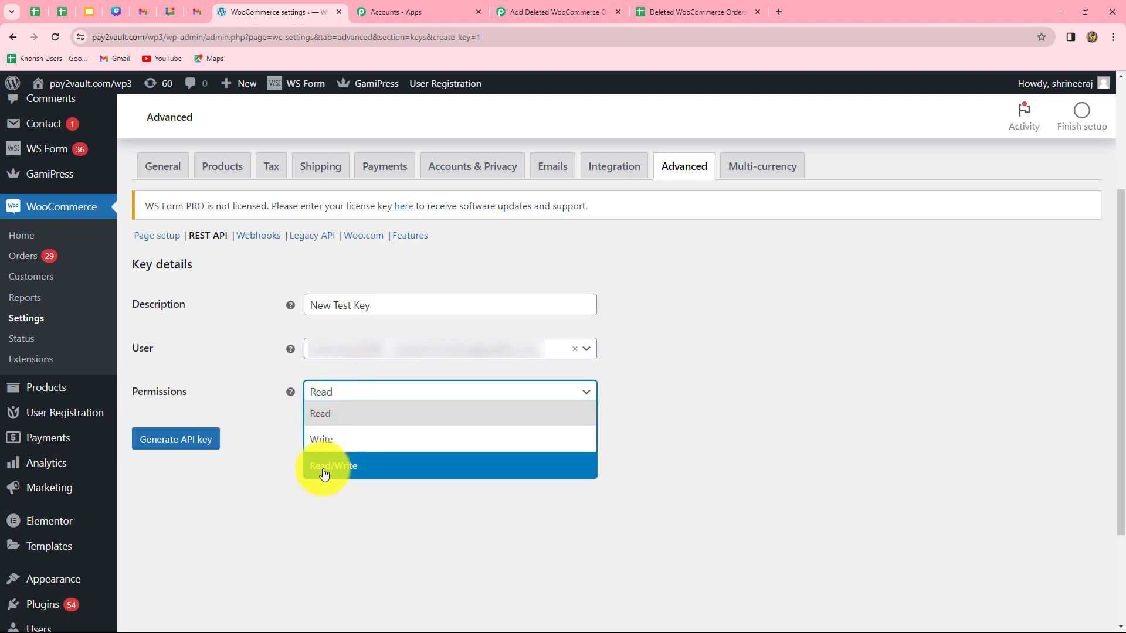
left_click(339, 464)
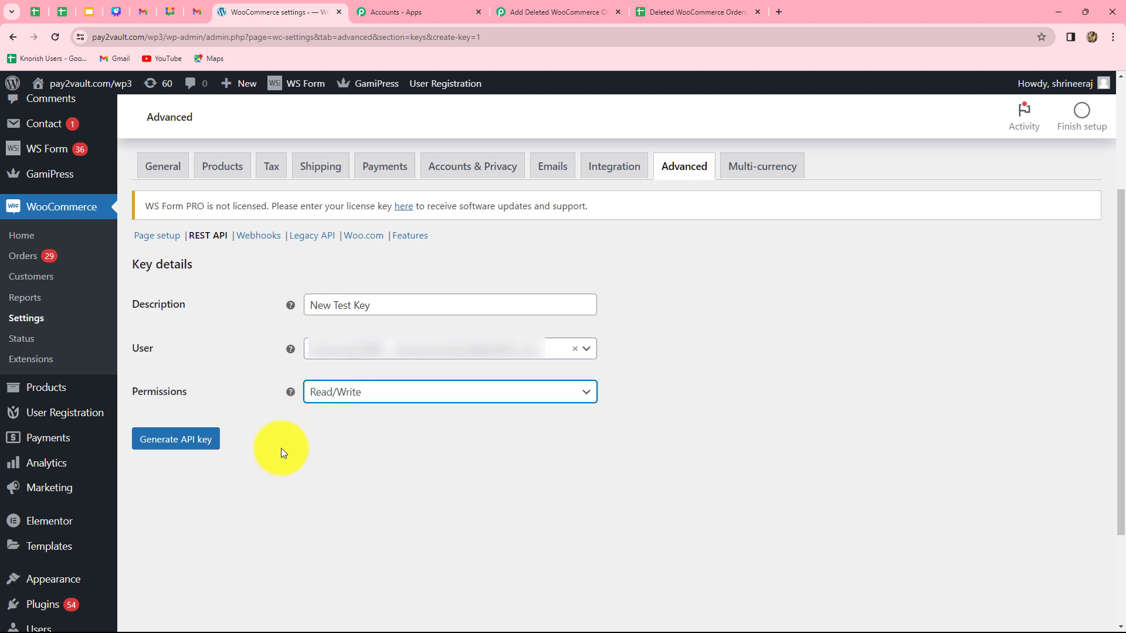
left_click(187, 440)
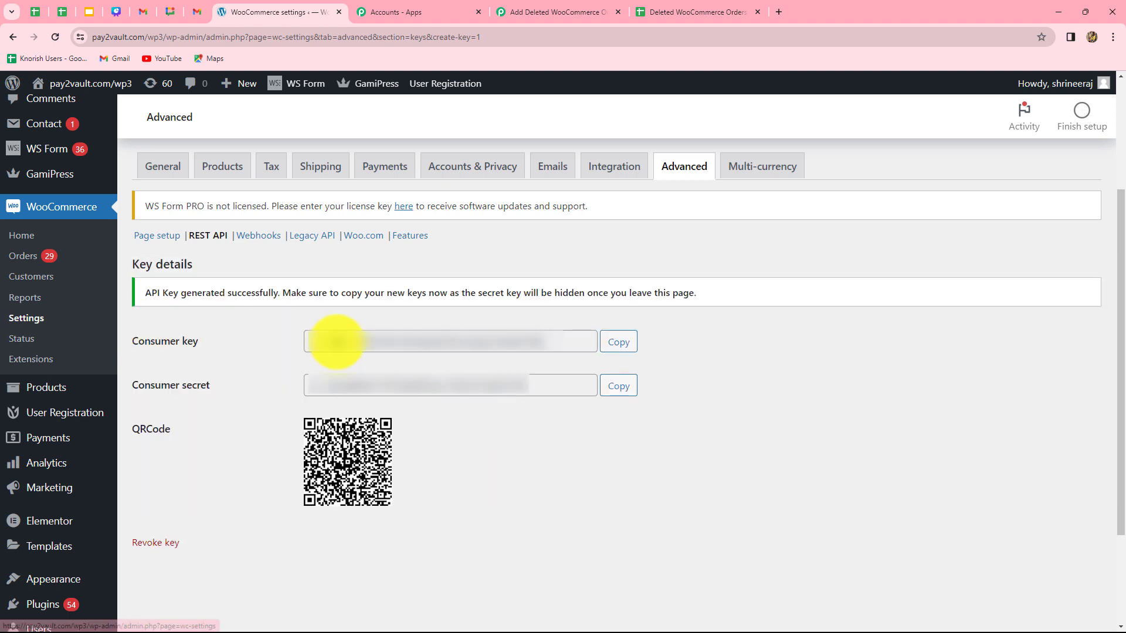
Copy the generated consumer key and paste it into the connection's Consumer Key field
left_click(610, 351)
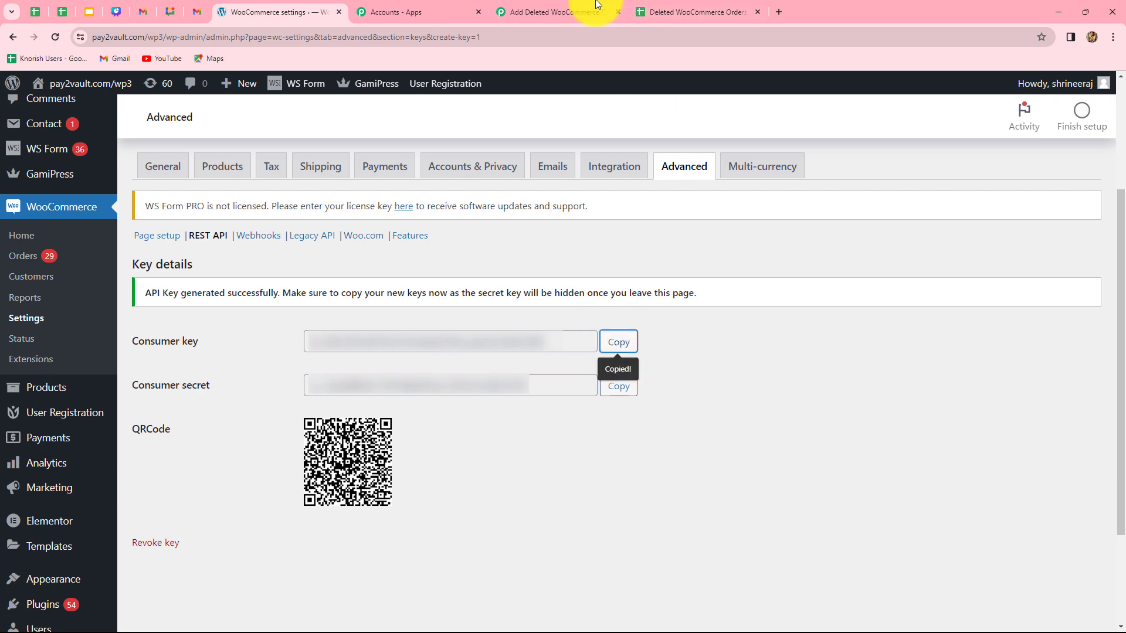
left_click(543, 3)
left_click(600, 286)
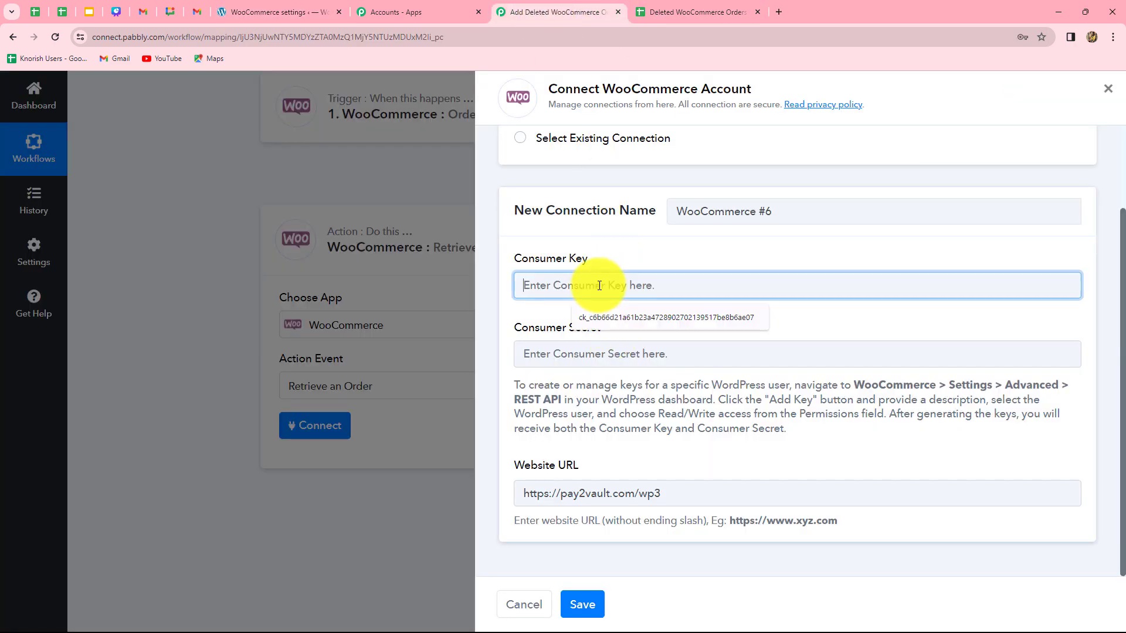
key("ctrl+v")
Copy the consumer secret into the Consumer Secret field and save the new WooCommerce connection
left_click(330, 6)
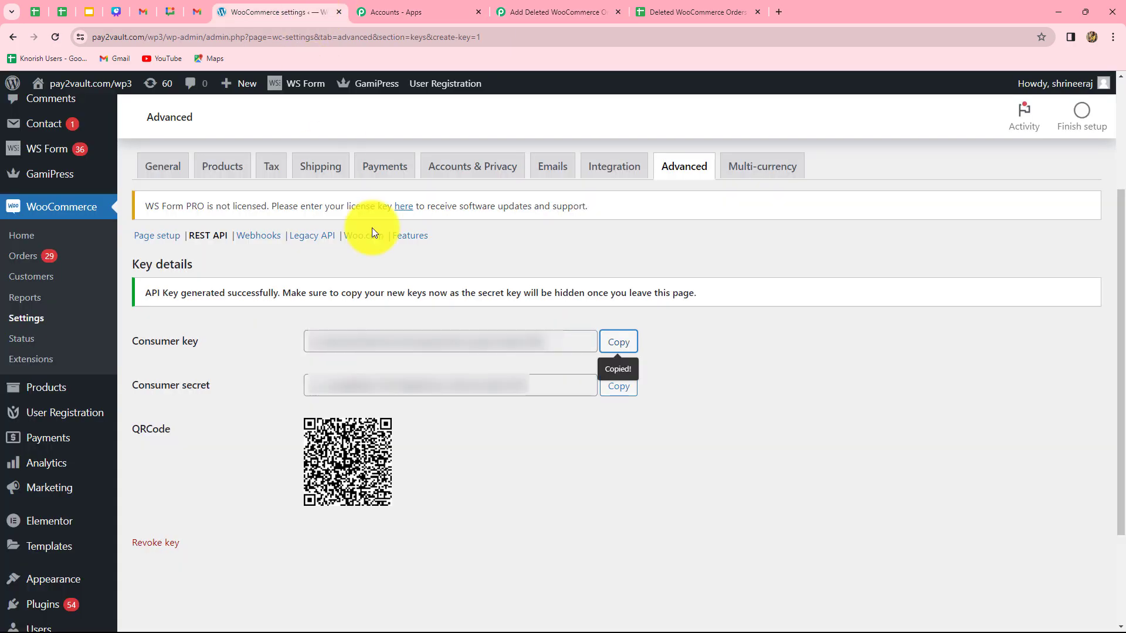
left_click(623, 389)
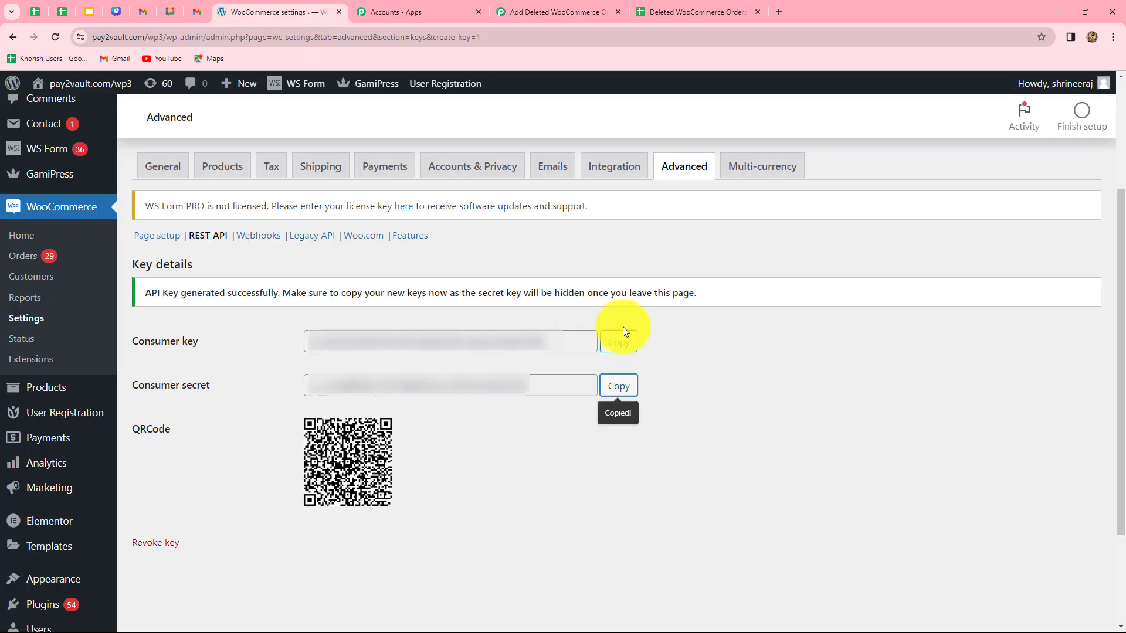
left_click(533, 13)
left_click(595, 352)
key("ctrl+v")
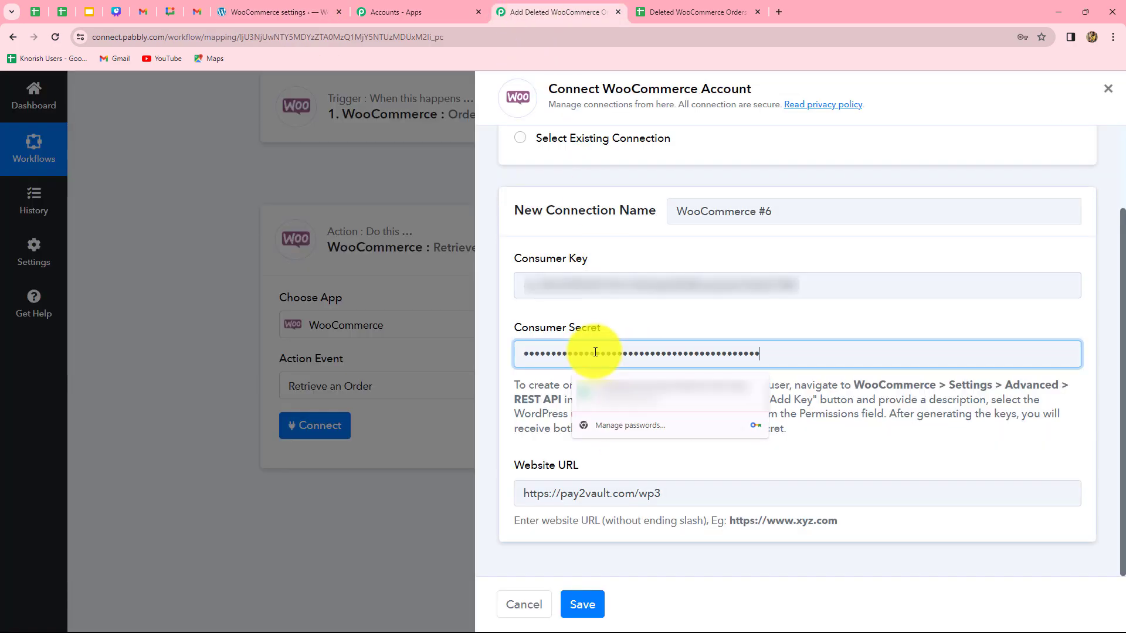
left_click(590, 608)
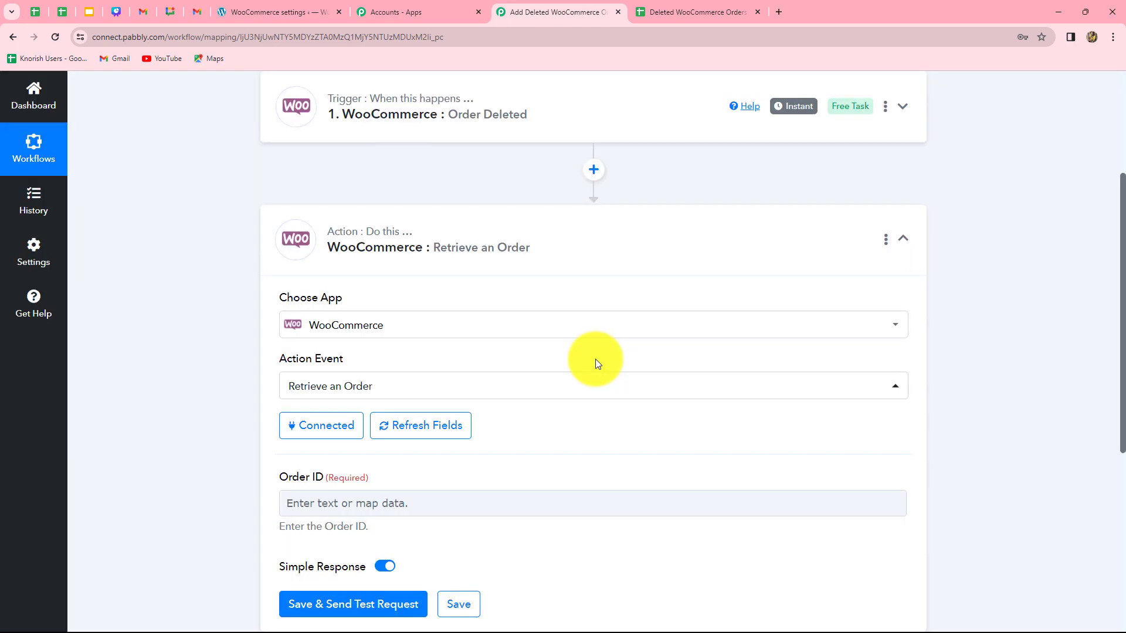
Map the trigger's order Id into the Order ID field and send a test request for the Retrieve an Order action
scroll(595, 364, "down", 5)
scroll(588, 330, "up", 3)
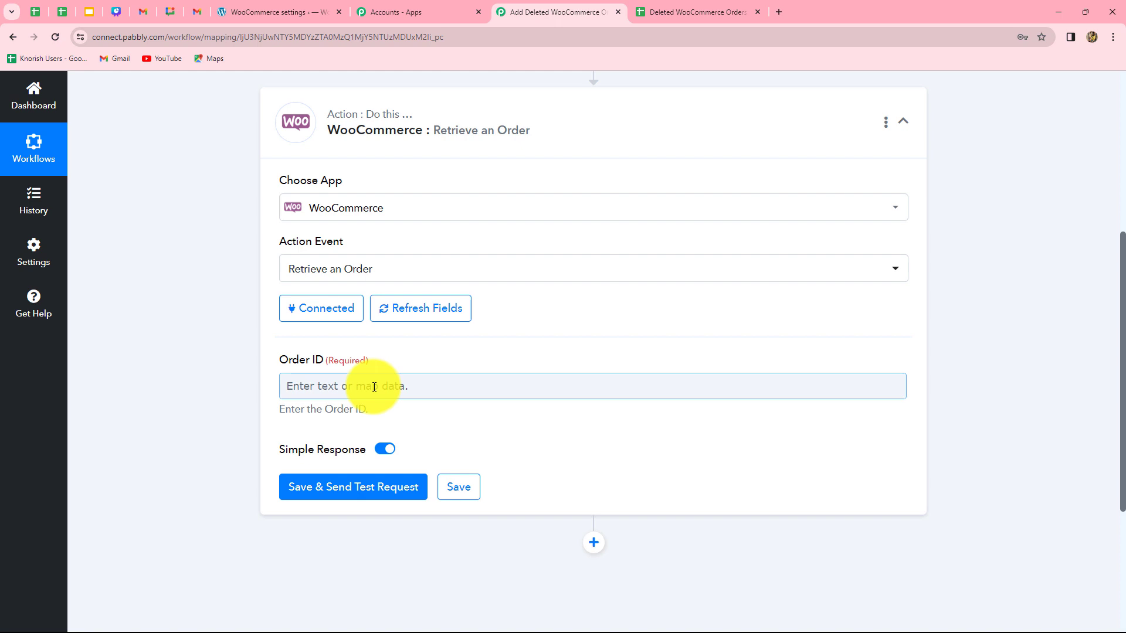
scroll(374, 387, "down", 1)
left_click(389, 327)
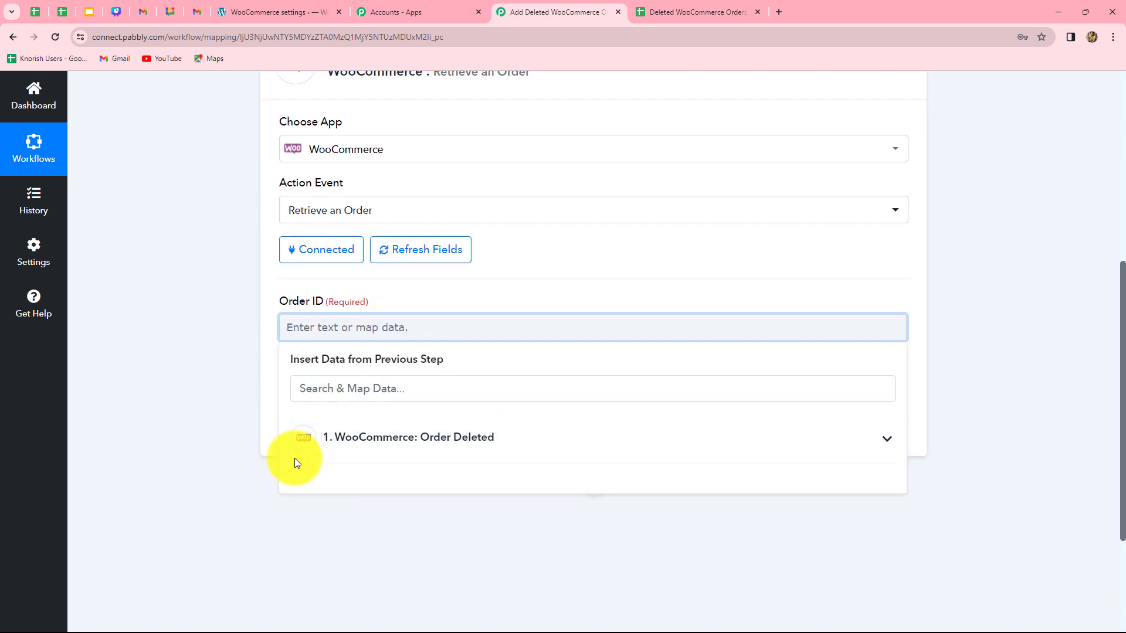
left_click(395, 441)
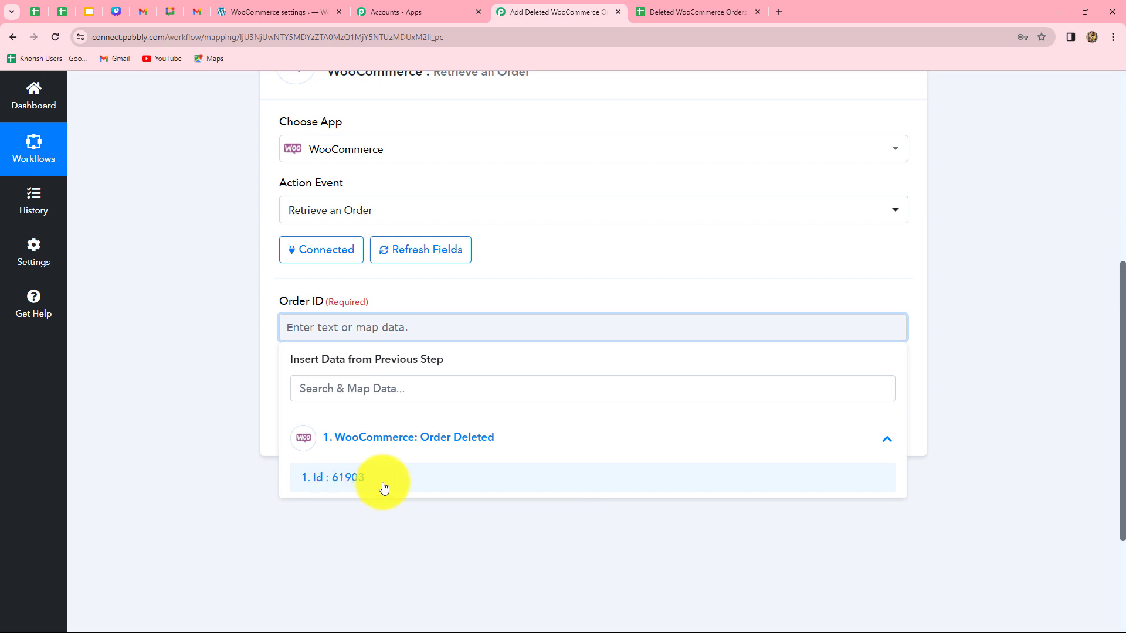
left_click(352, 478)
left_click(1005, 362)
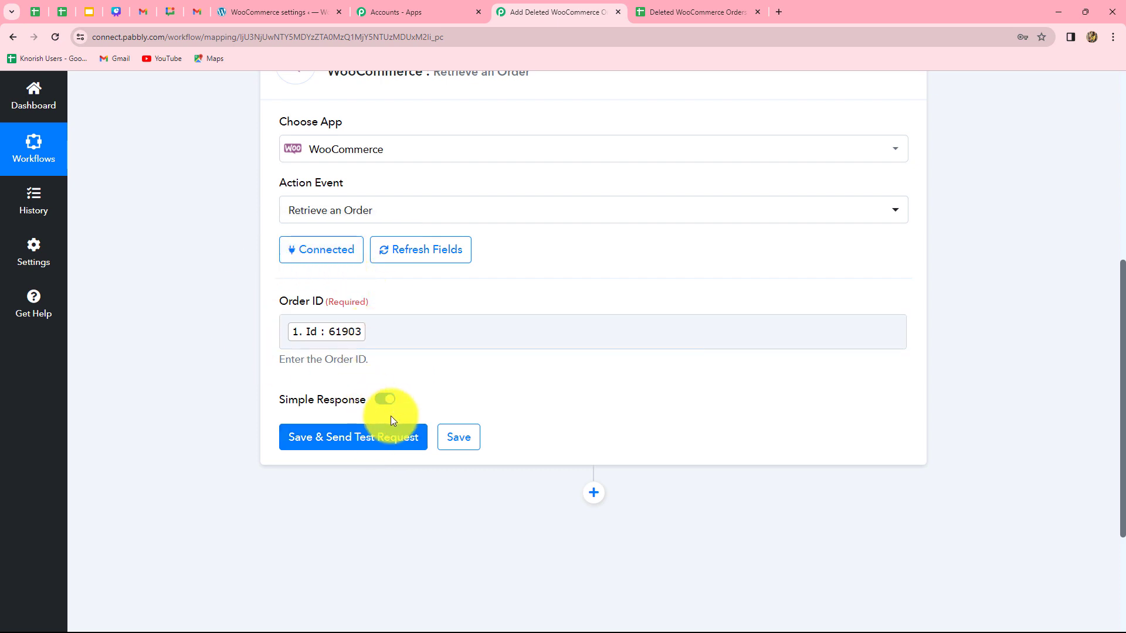
left_click(391, 440)
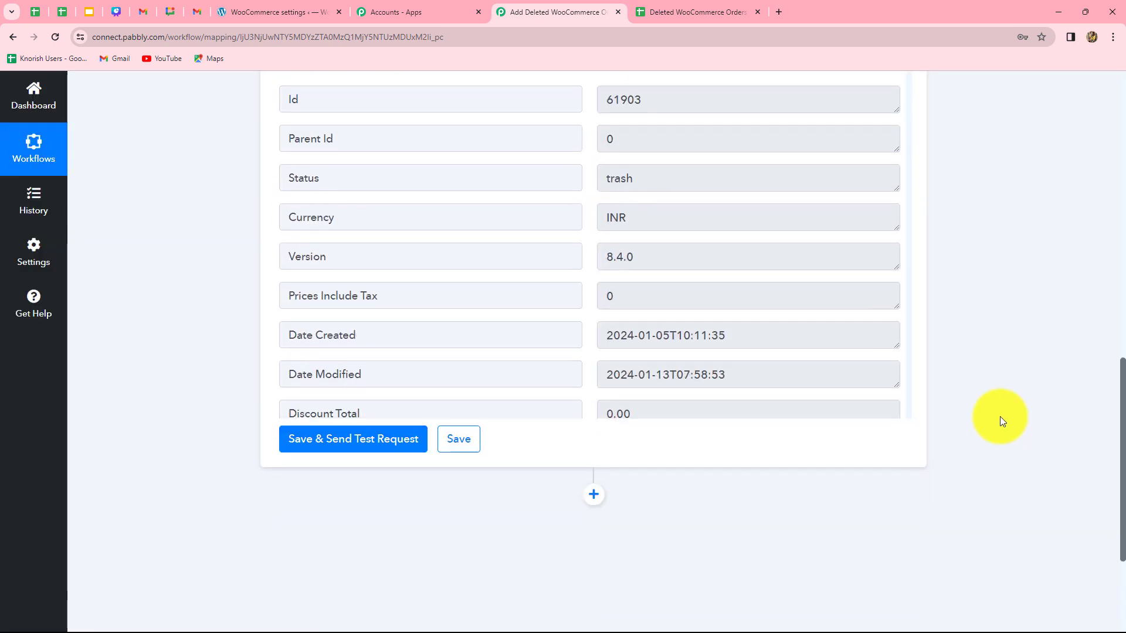
Scroll through the simple test response to examine the retrieved order's details
scroll(803, 369, "up", 3)
scroll(833, 446, "down", 20)
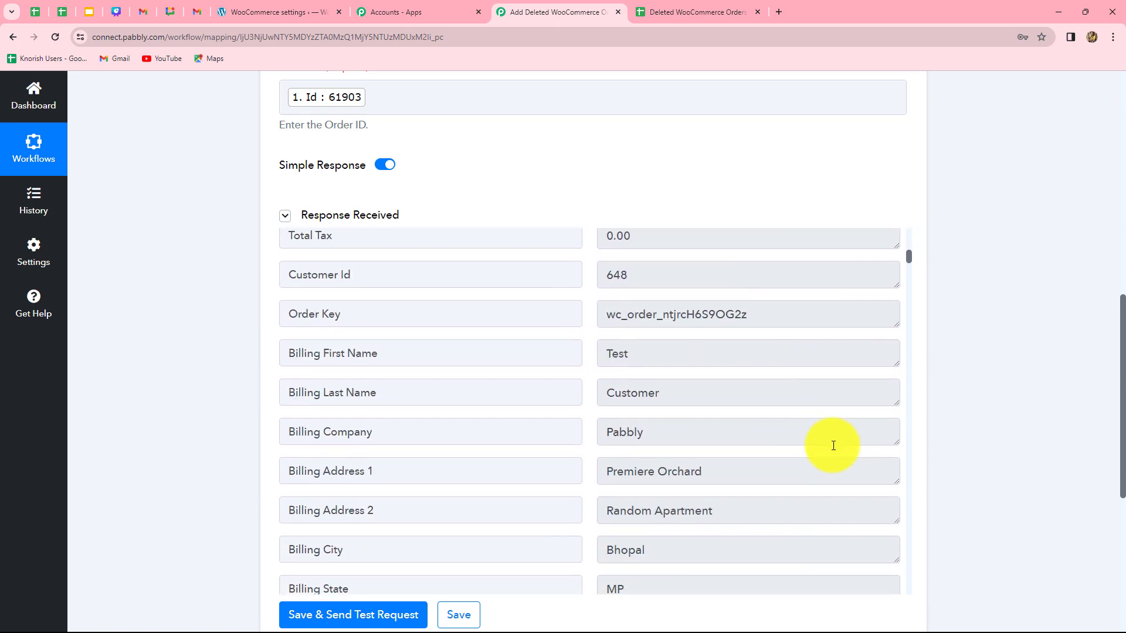
scroll(835, 447, "down", 4)
scroll(835, 444, "up", 7)
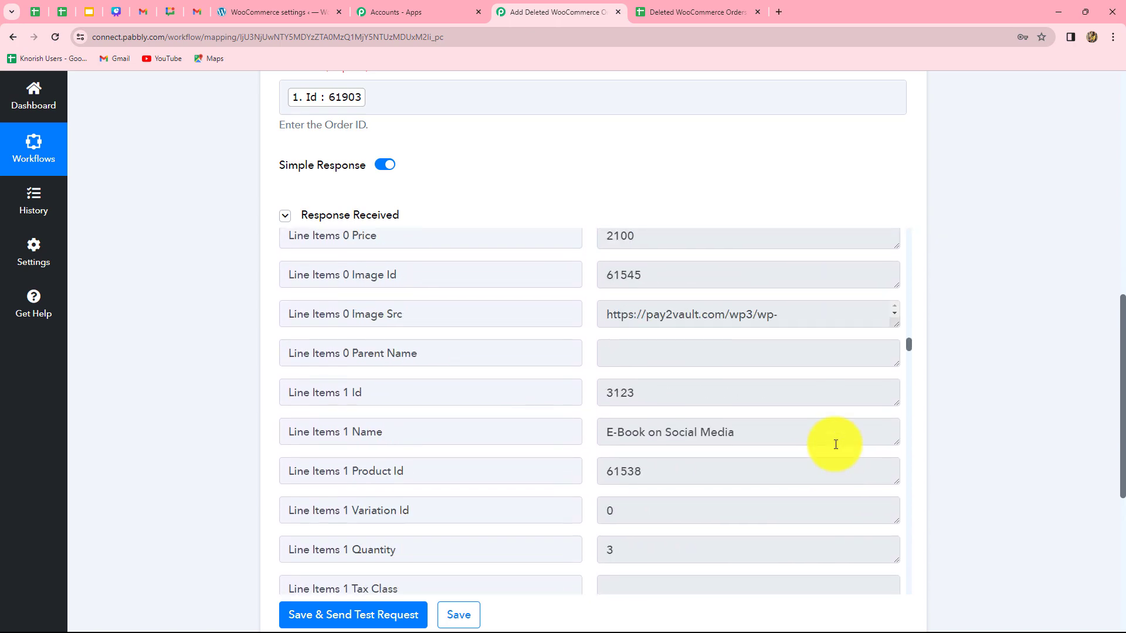
scroll(835, 444, "up", 10)
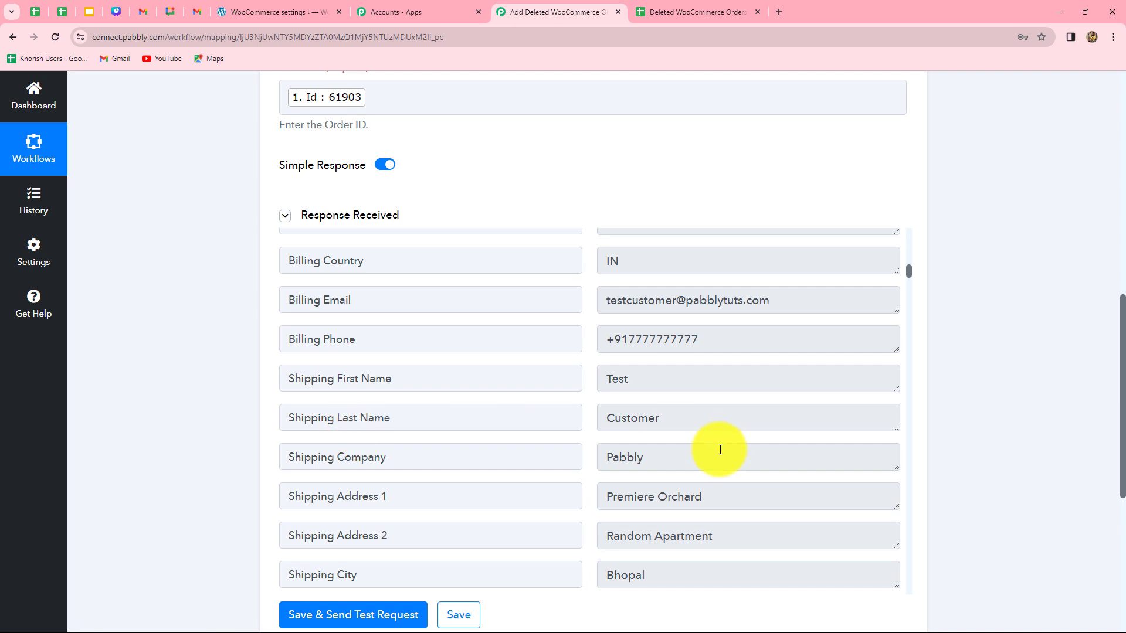
scroll(720, 449, "down", 5)
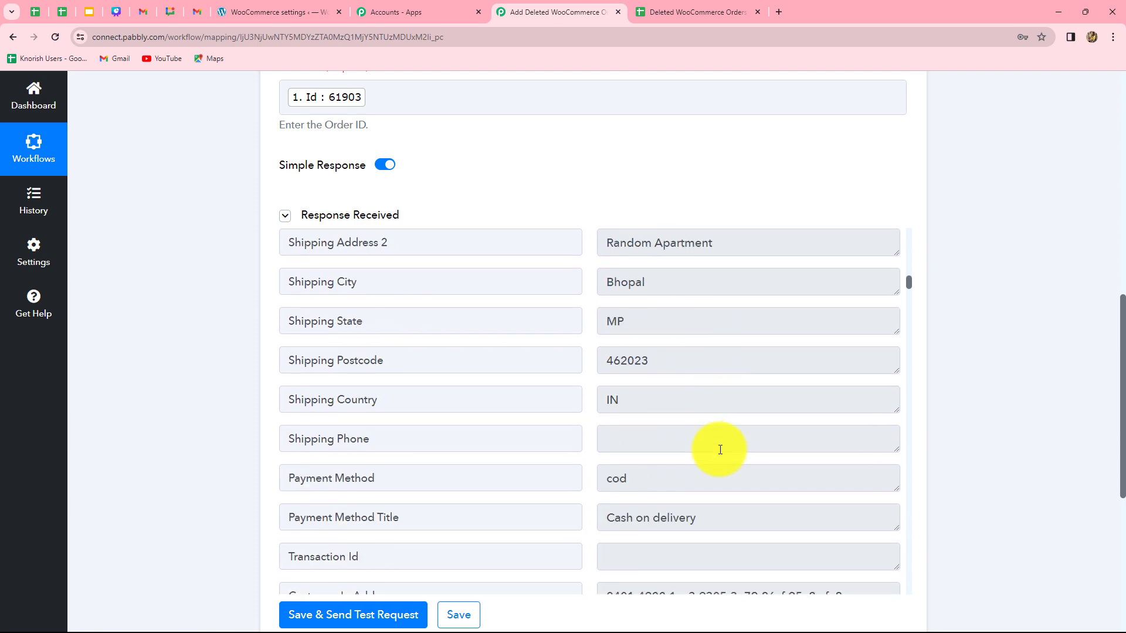
scroll(720, 450, "down", 6)
scroll(719, 448, "up", 3)
scroll(757, 447, "down", 9)
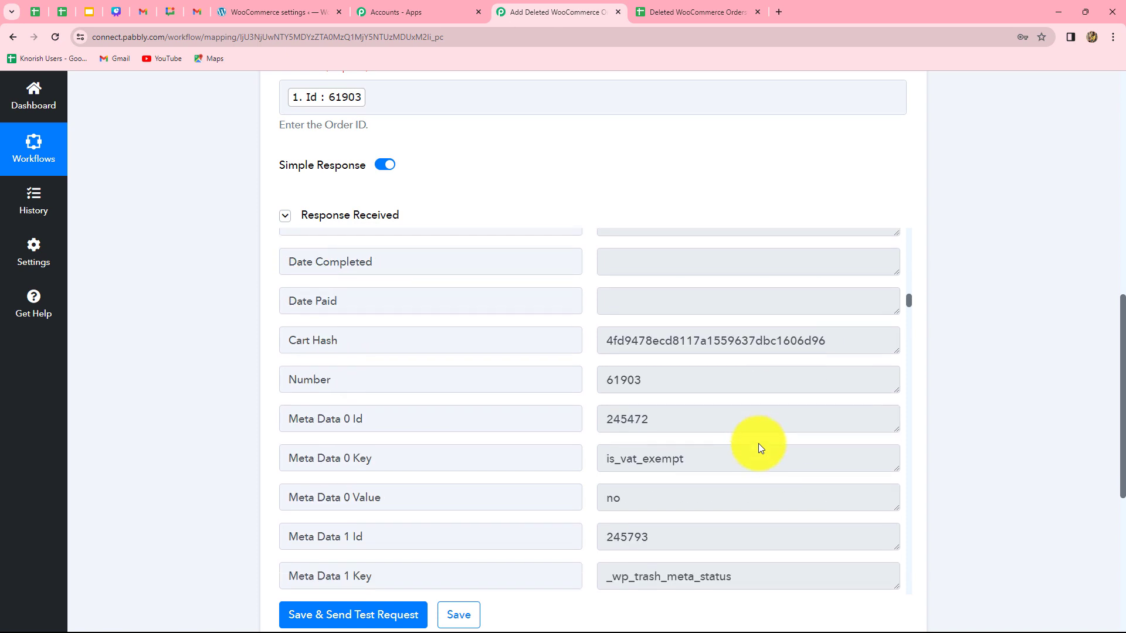
scroll(760, 448, "down", 7)
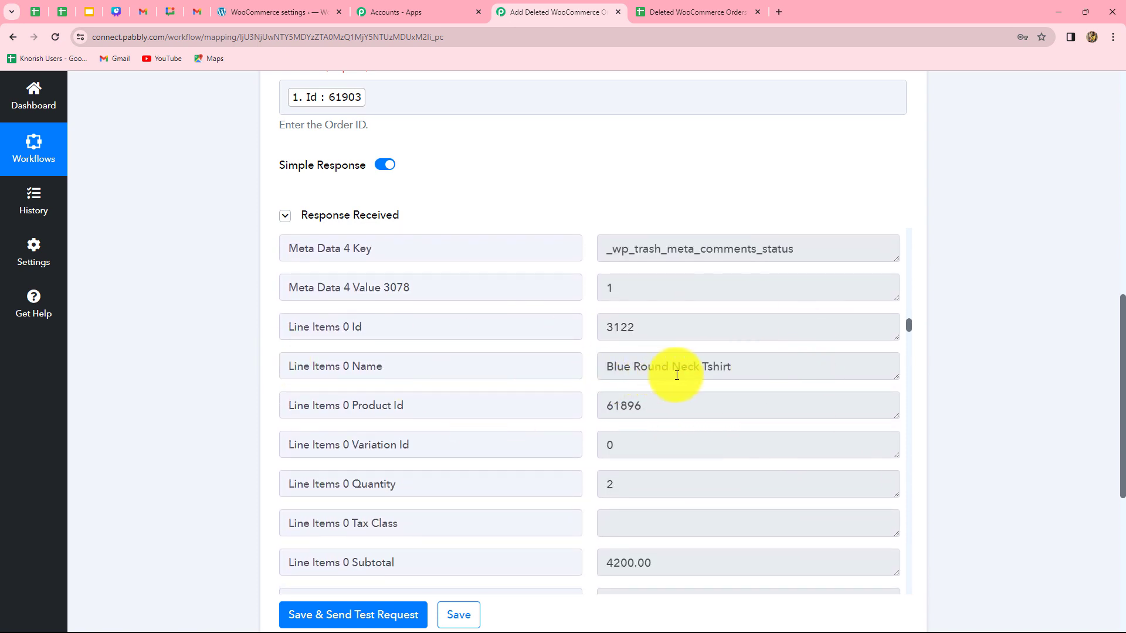
scroll(710, 375, "down", 5)
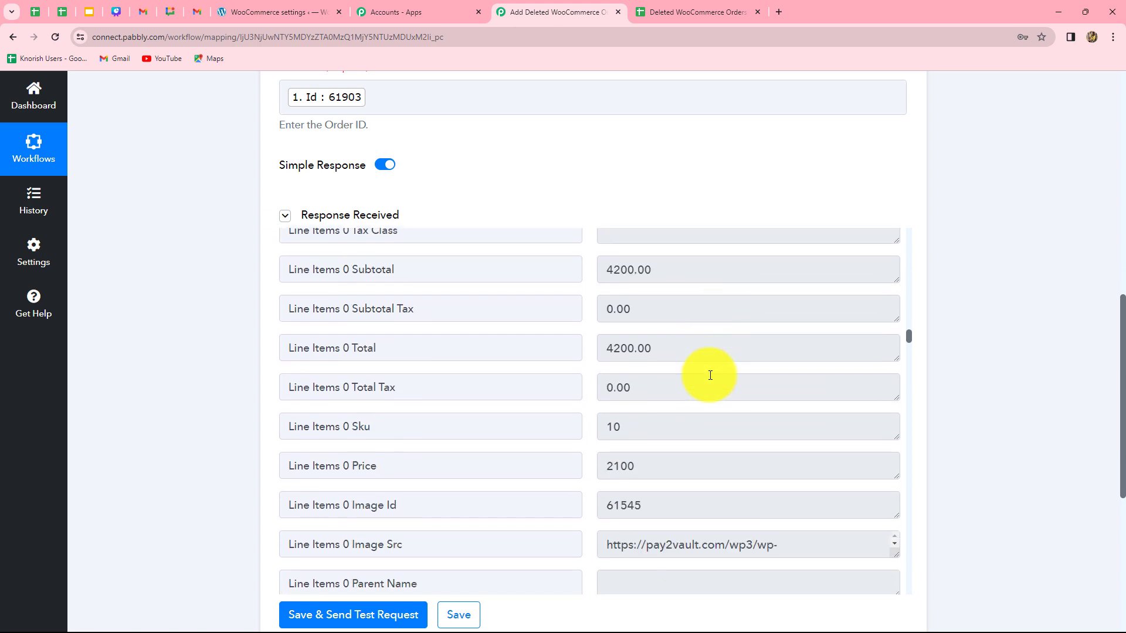
scroll(688, 371, "down", 6)
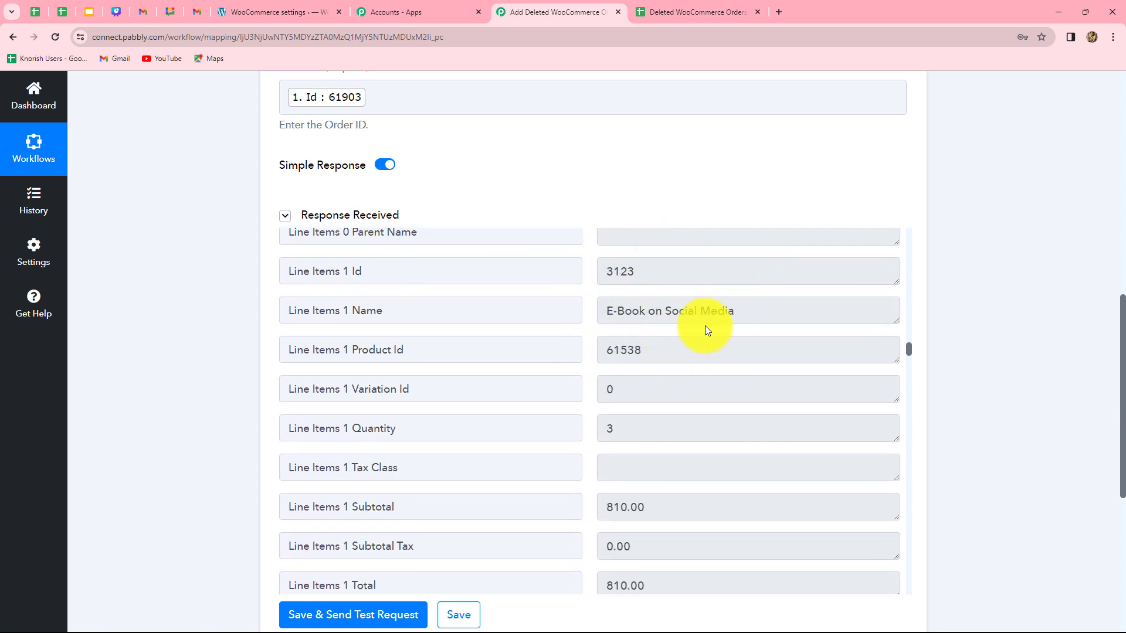
scroll(710, 344, "down", 5)
scroll(573, 306, "up", 2)
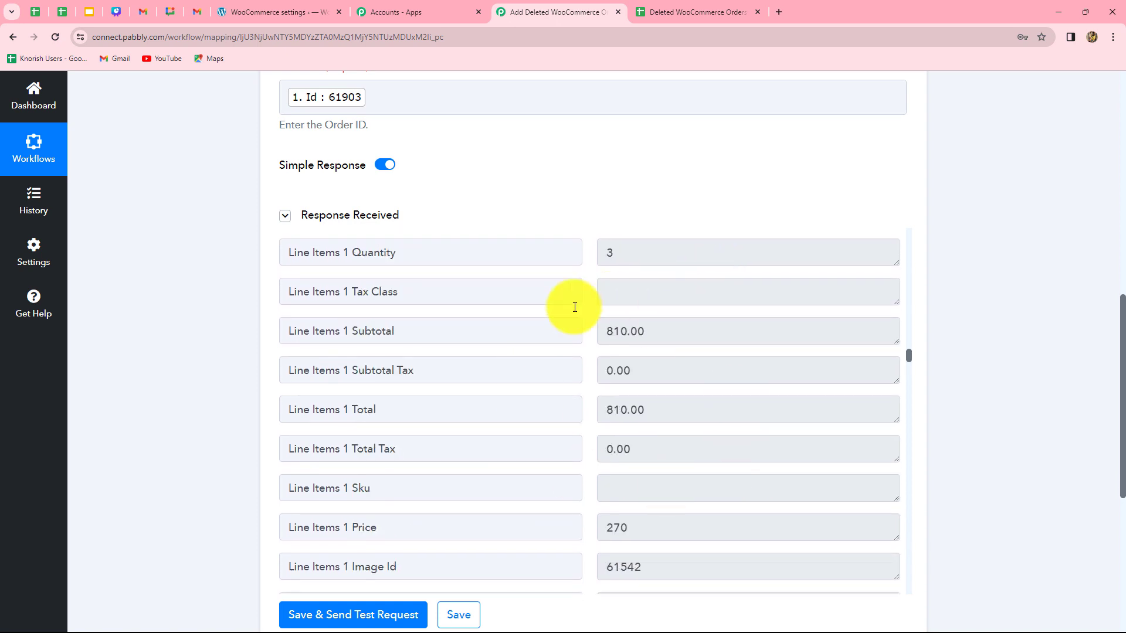
scroll(682, 360, "down", 7)
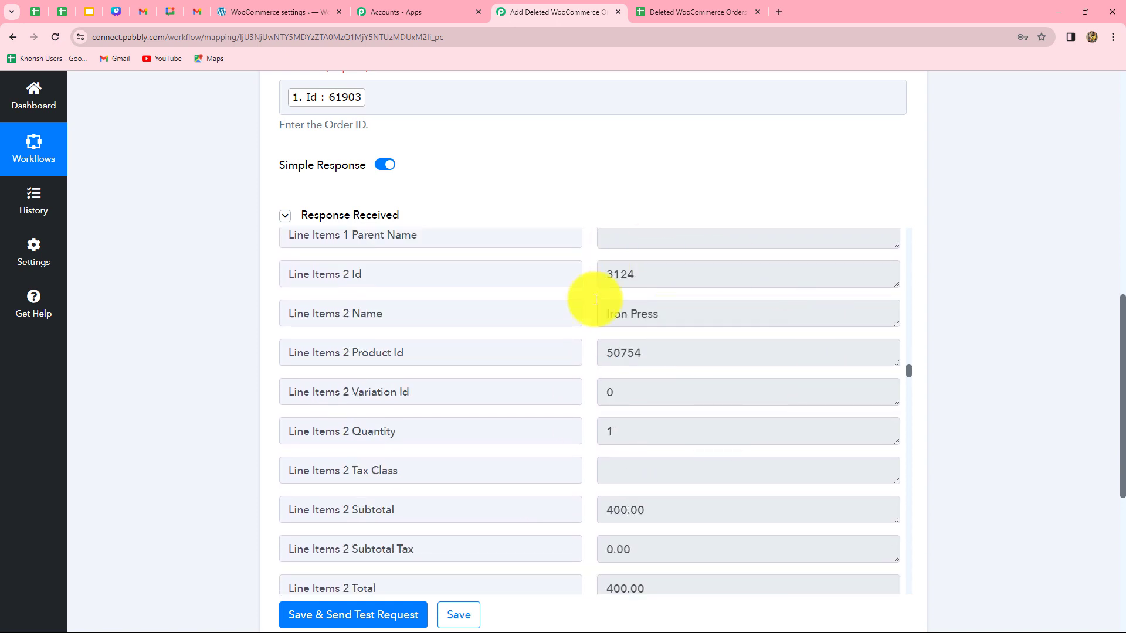
scroll(714, 449, "down", 5)
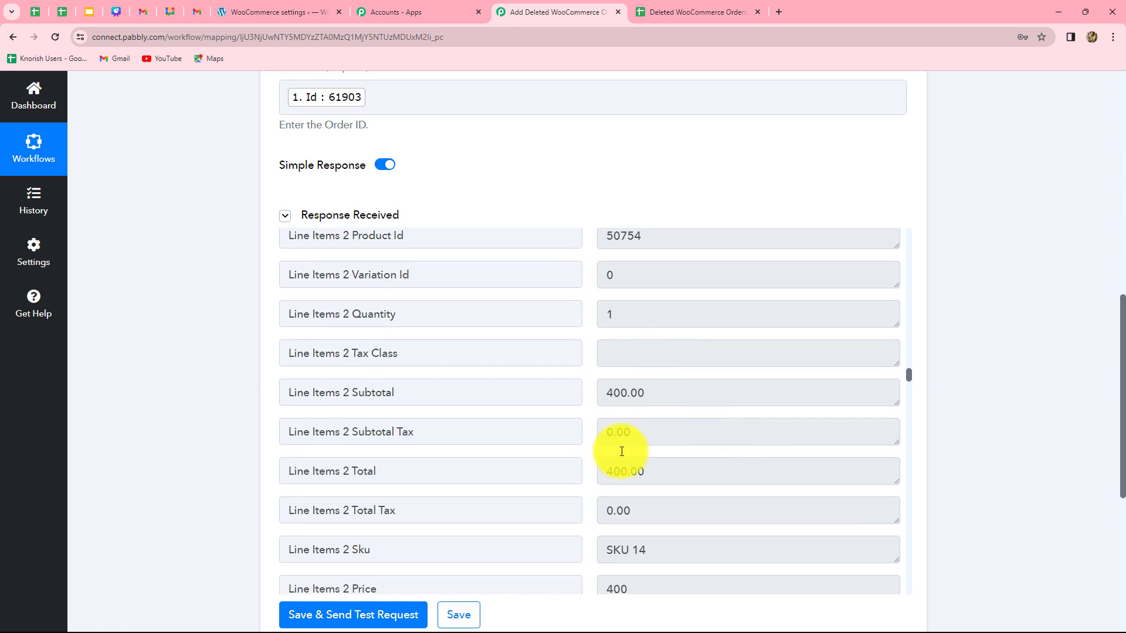
scroll(801, 436, "up", 2)
scroll(801, 437, "down", 10)
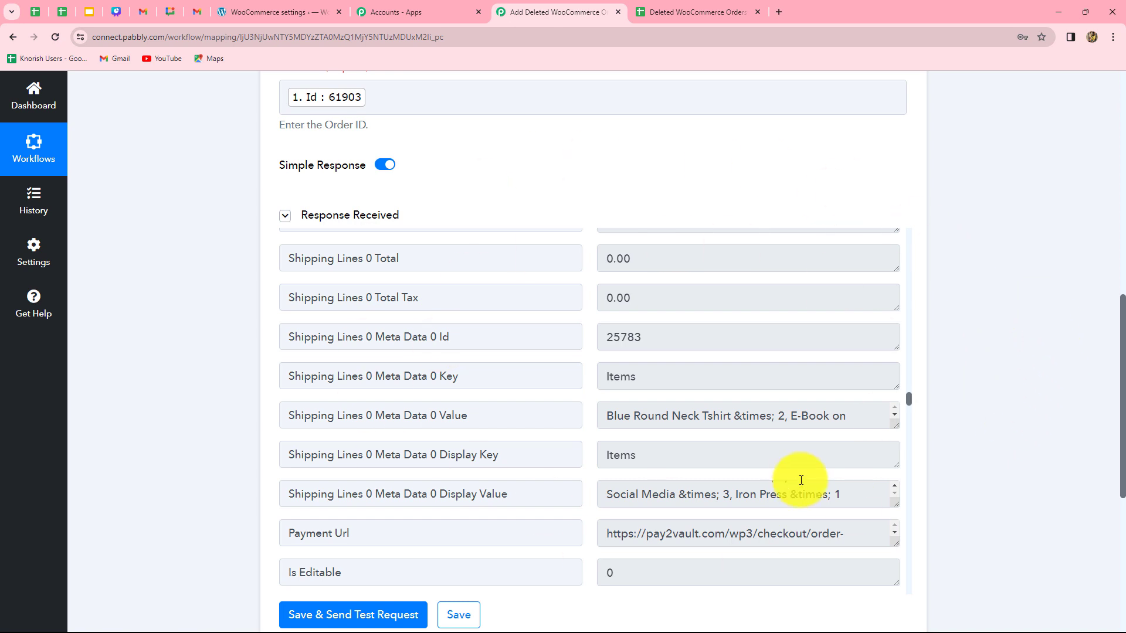
scroll(801, 481, "up", 5)
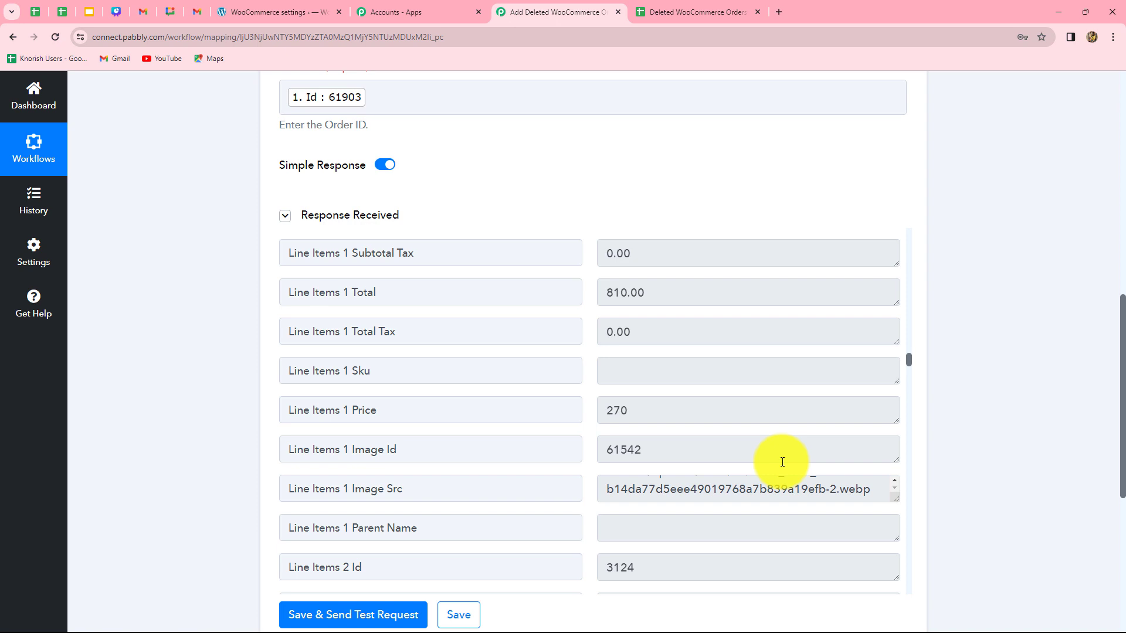
scroll(440, 554, "up", 4)
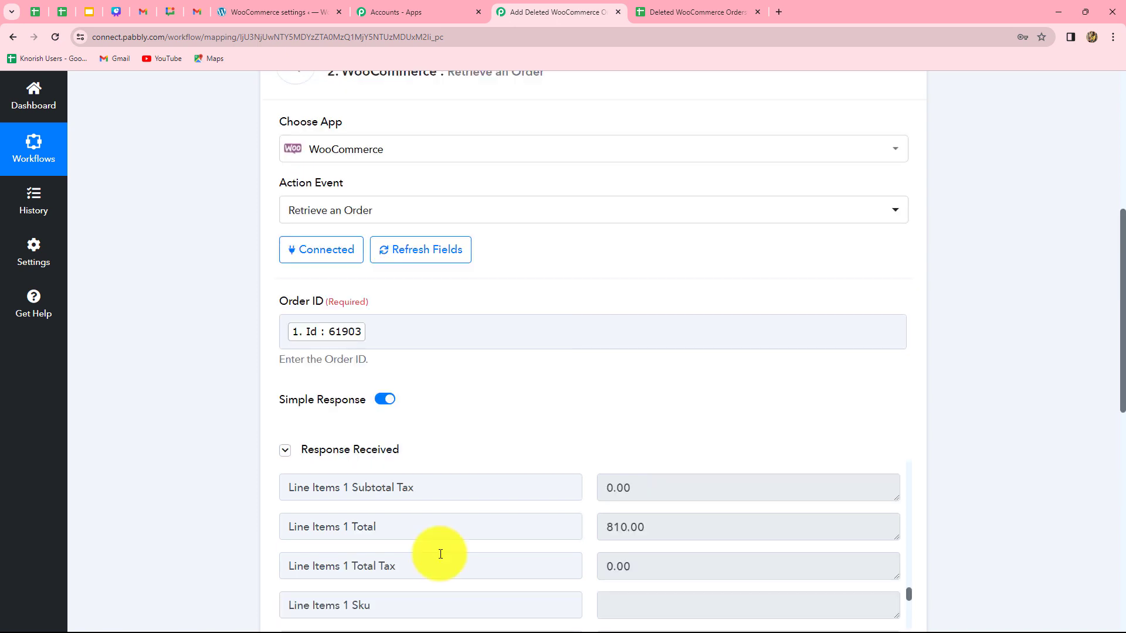
Turn off Simple Response and send the test request again
left_click(384, 399)
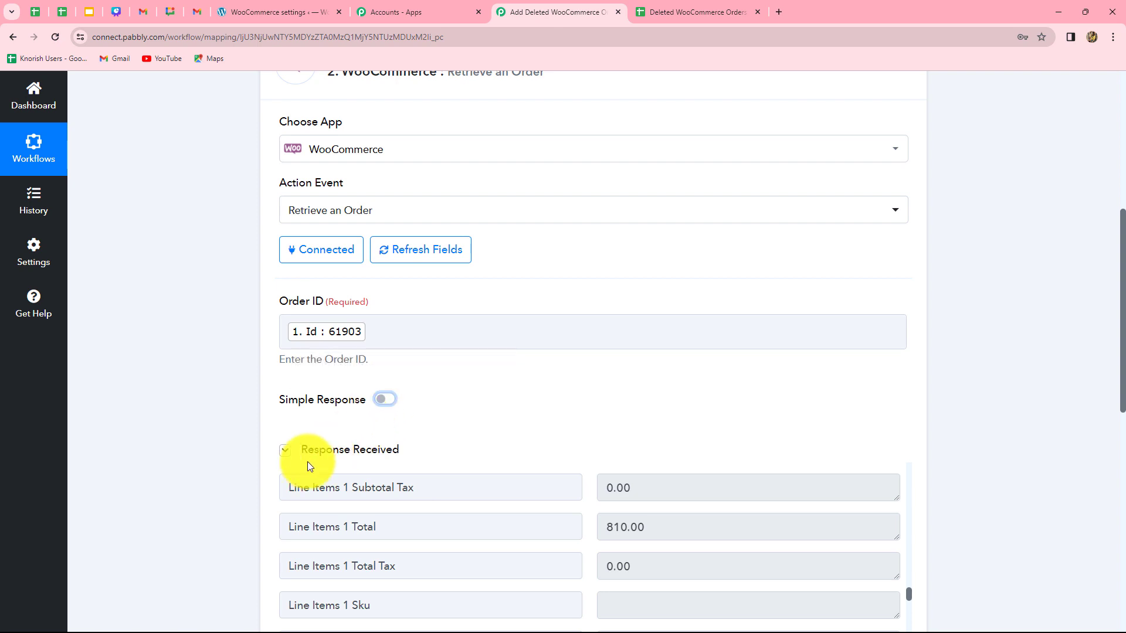
scroll(328, 410, "down", 9)
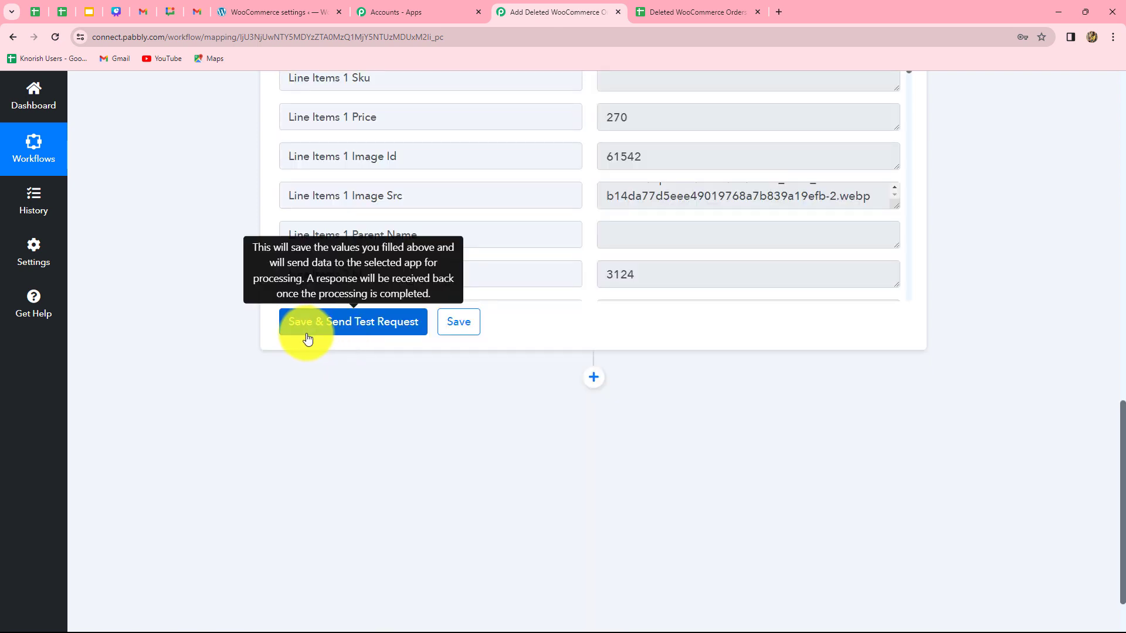
left_click(362, 322)
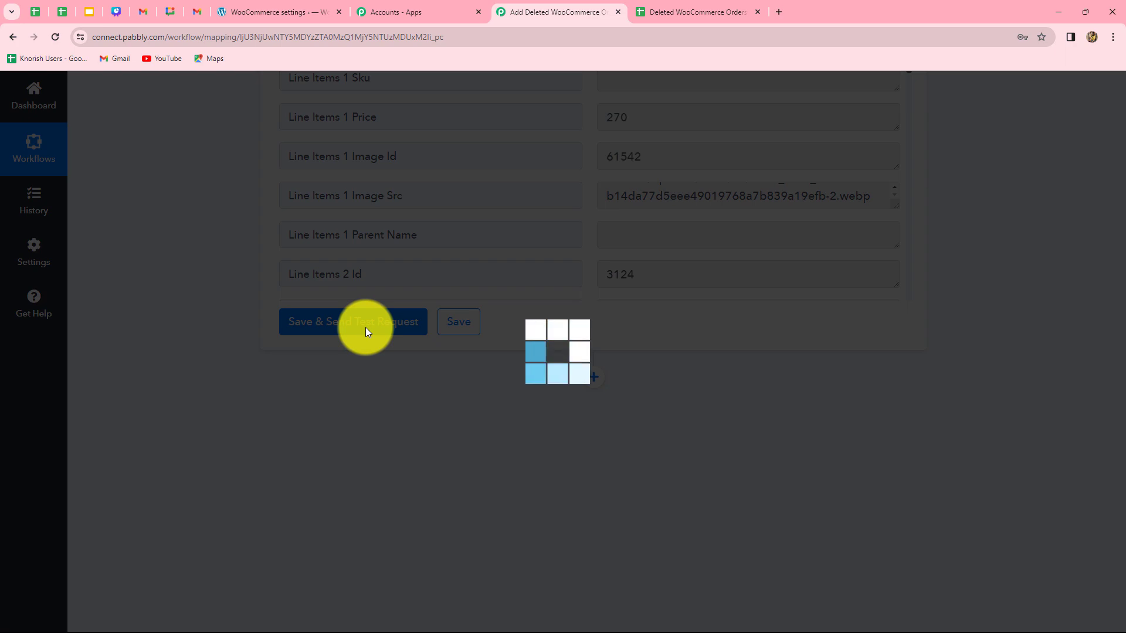
Examine the Line Items and Meta Data values in the full response by enlarging their boxes
scroll(758, 434, "up", 9)
scroll(758, 435, "down", 3)
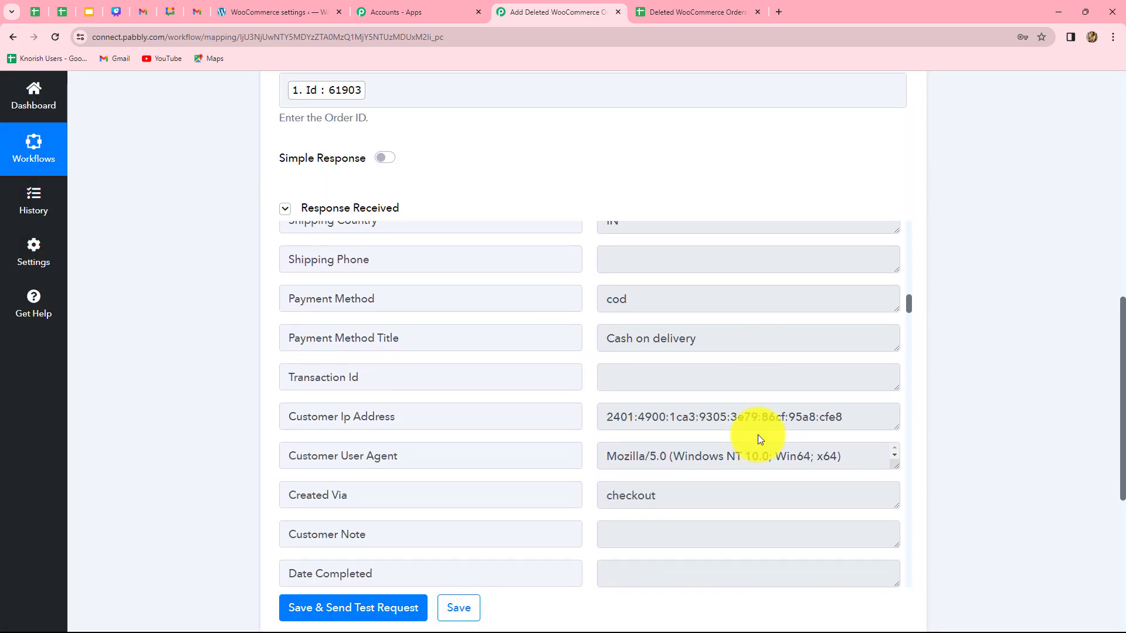
scroll(757, 434, "up", 7)
scroll(758, 435, "down", 13)
scroll(264, 402, "down", 1)
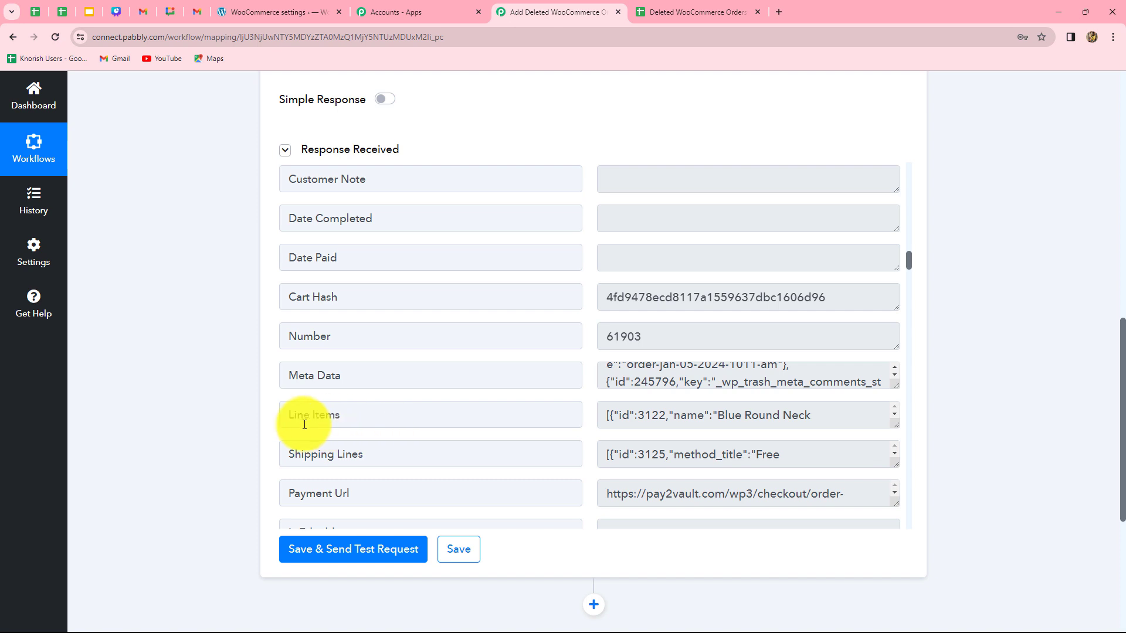
left_click_drag(895, 424, 897, 531)
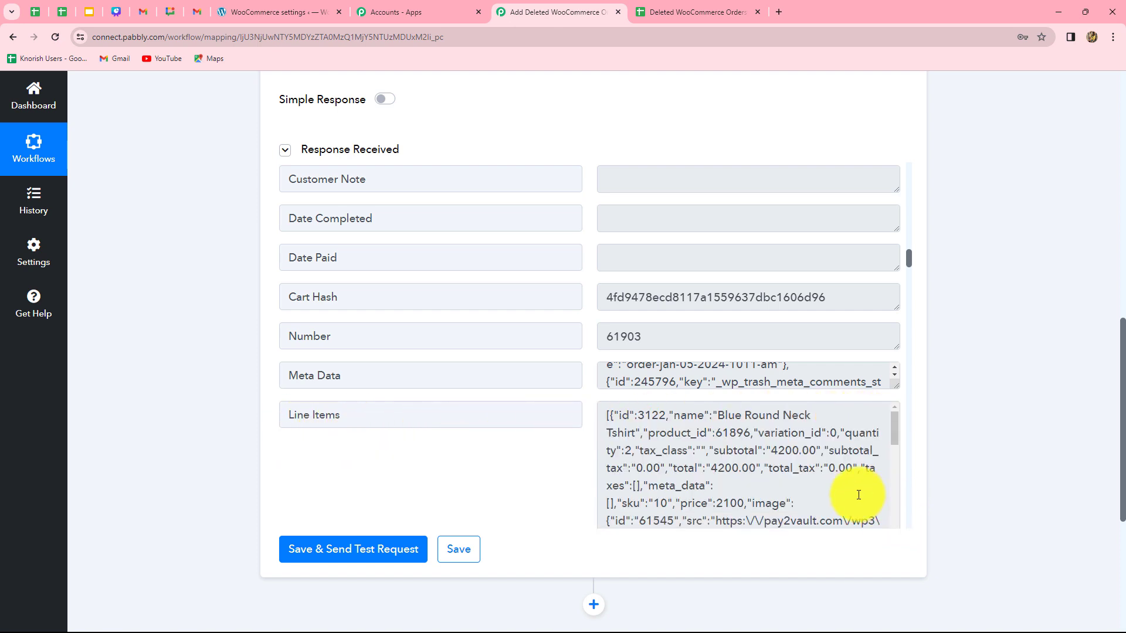
scroll(812, 503, "down", 3)
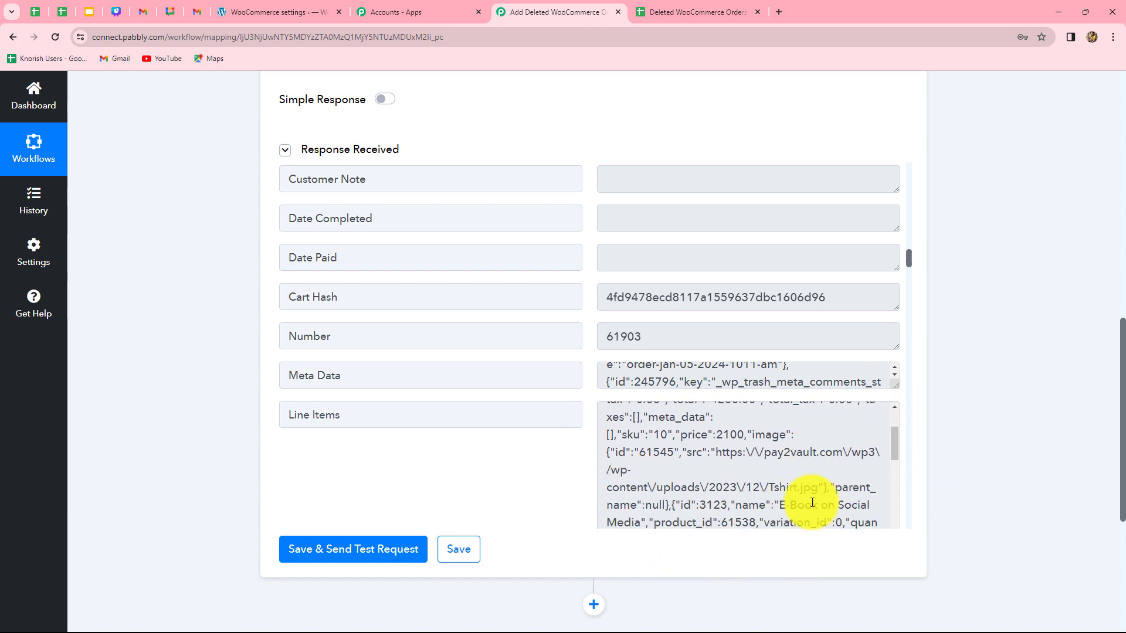
scroll(805, 499, "up", 2)
scroll(917, 489, "down", 2)
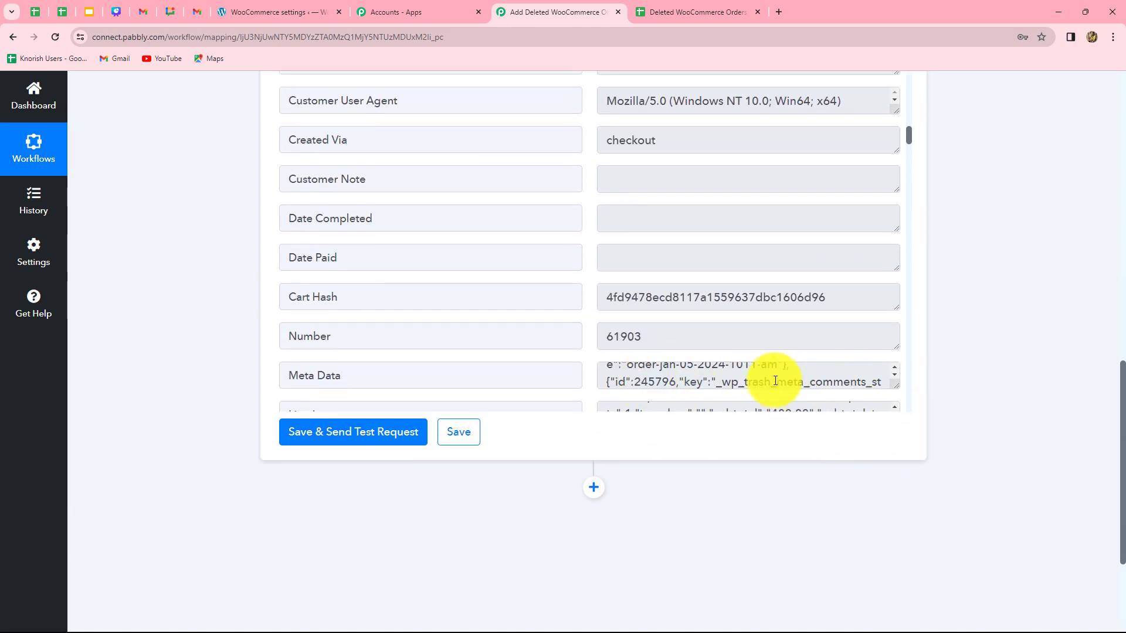
left_click_drag(896, 385, 897, 490)
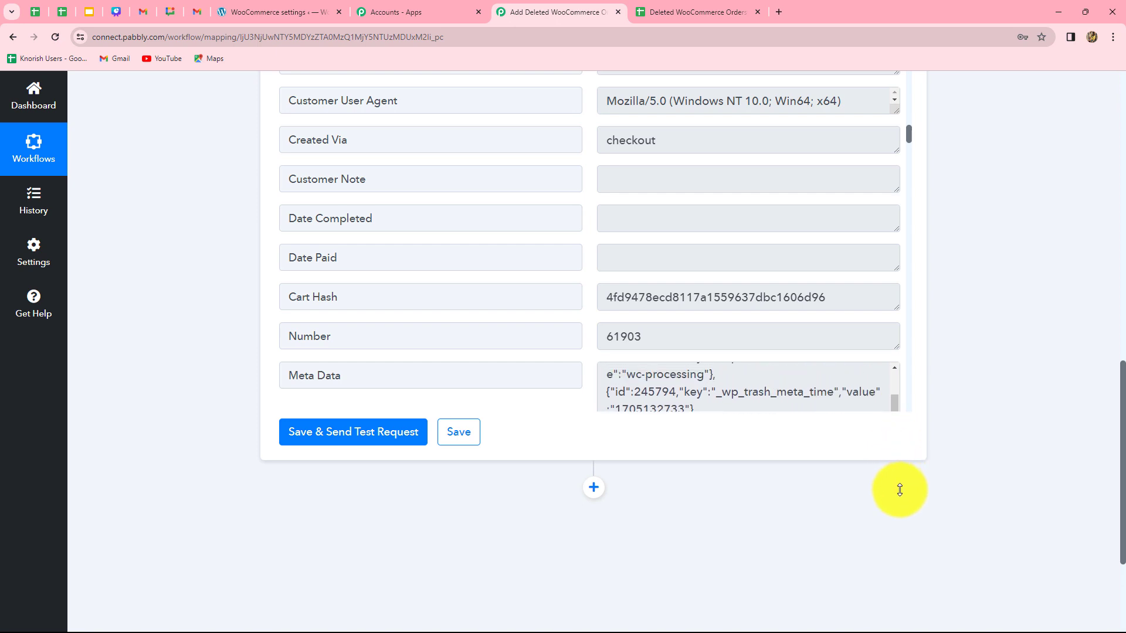
Add a Data Transformer by Pabbly action step using the Line Itemizer event and connect it
left_click(594, 489)
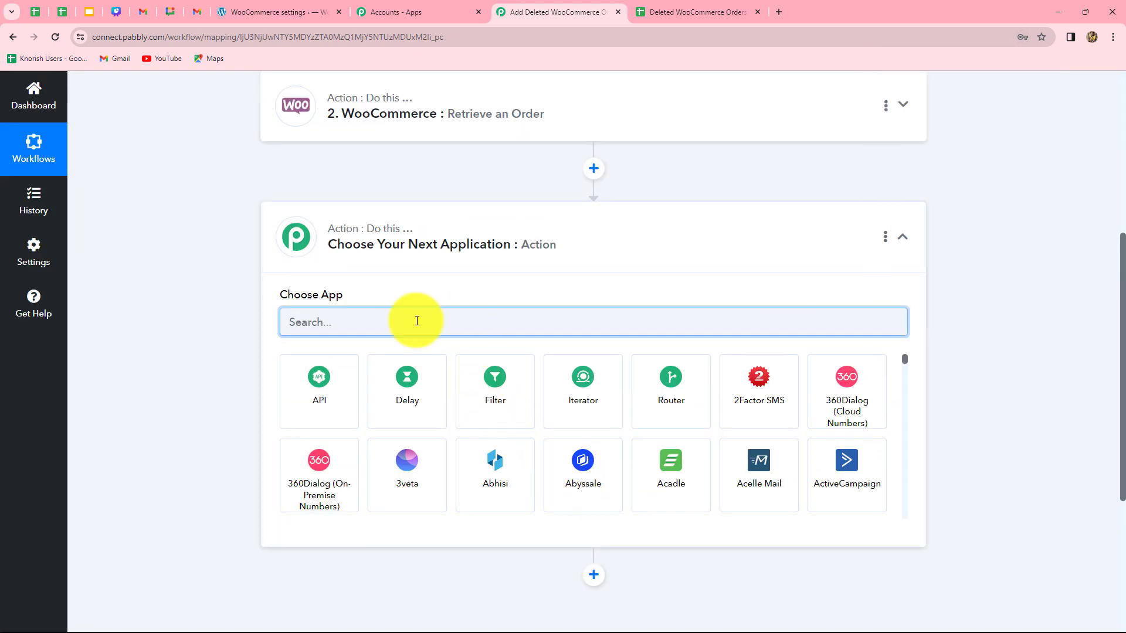
type("Dat")
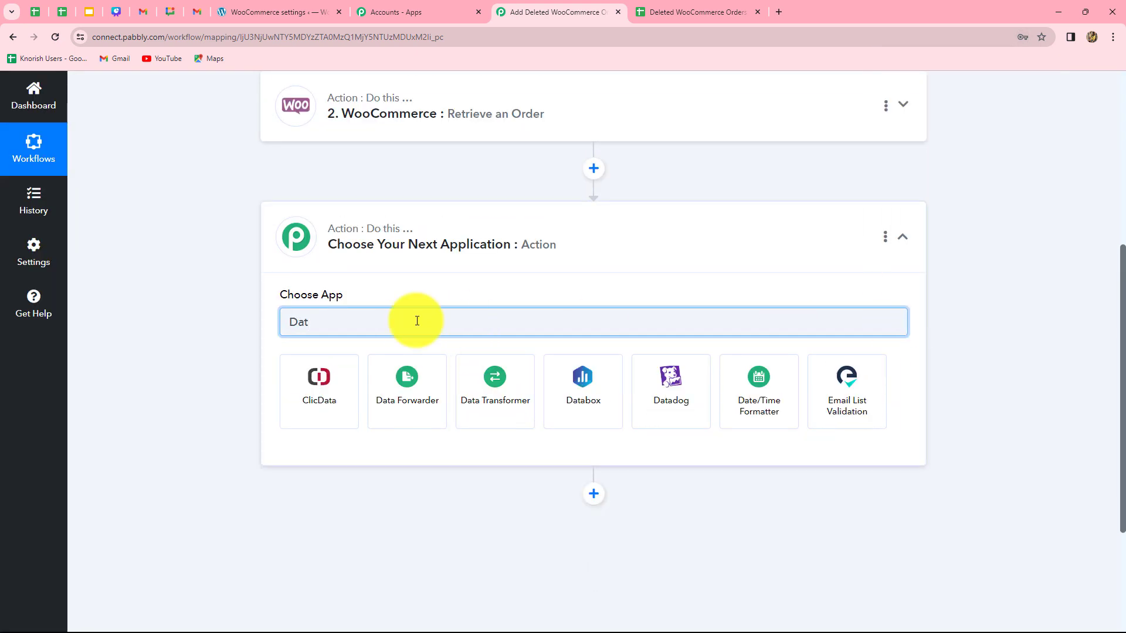
left_click(483, 392)
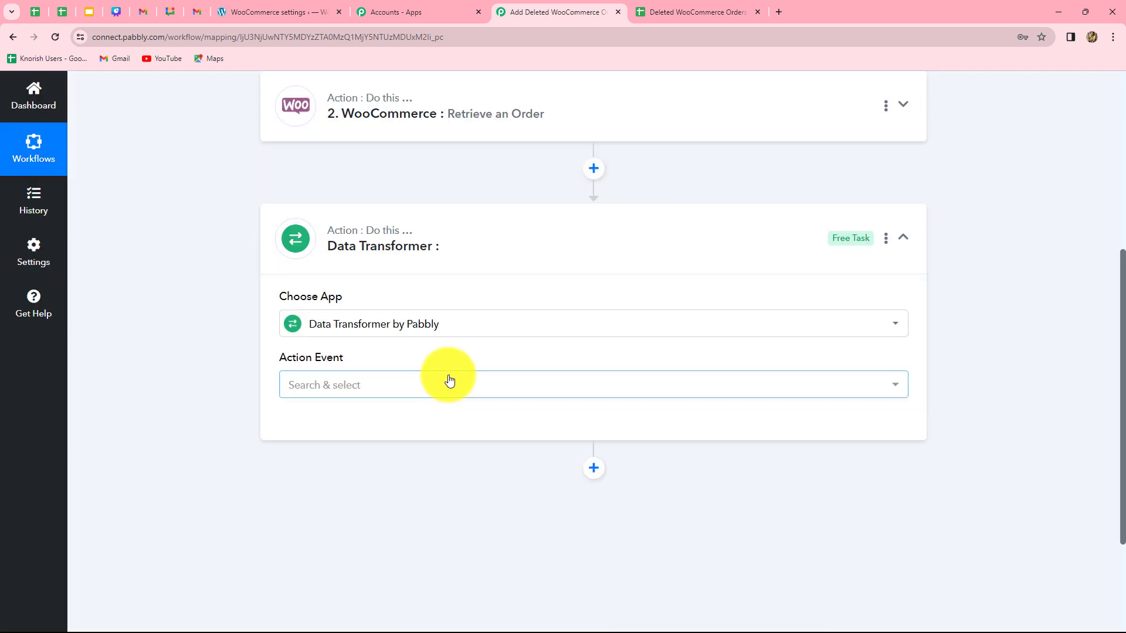
left_click(444, 382)
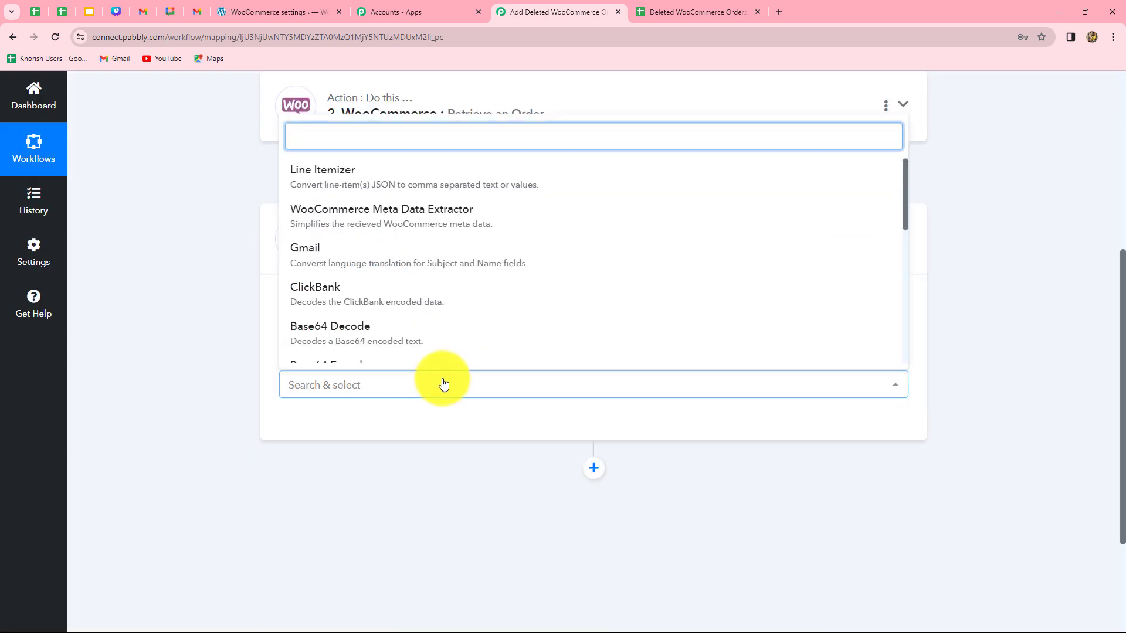
left_click(356, 182)
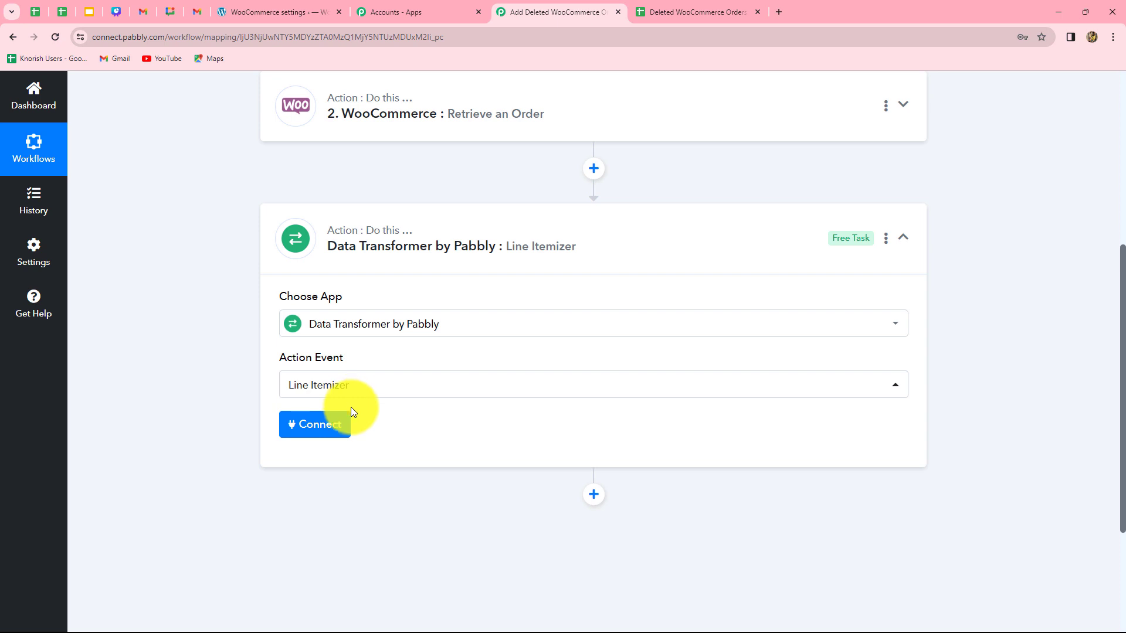
left_click(332, 432)
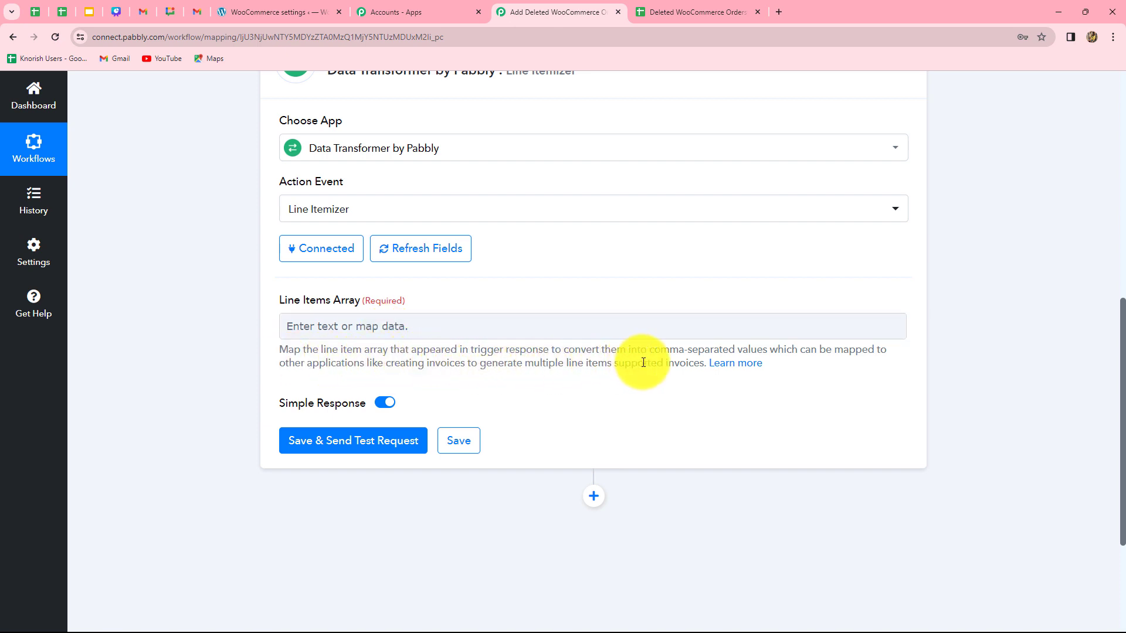
Map the Line Items from the Retrieve an Order step into the Line Items Array field and send a test request
left_click(460, 328)
left_click(228, 467)
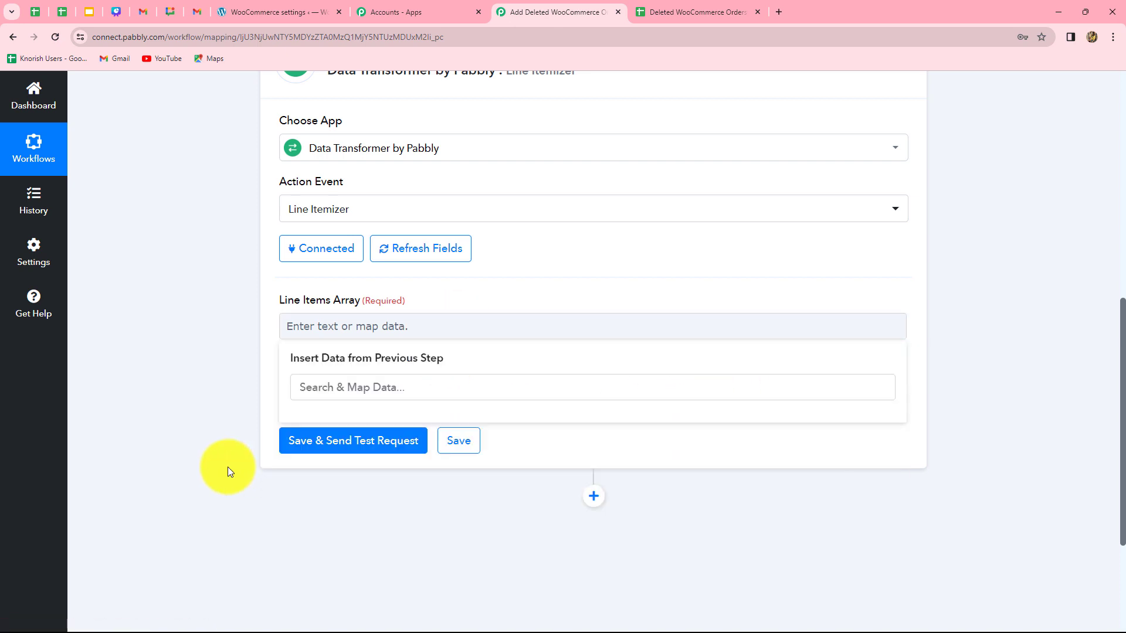
left_click(358, 328)
scroll(402, 500, "down", 2)
left_click(405, 364)
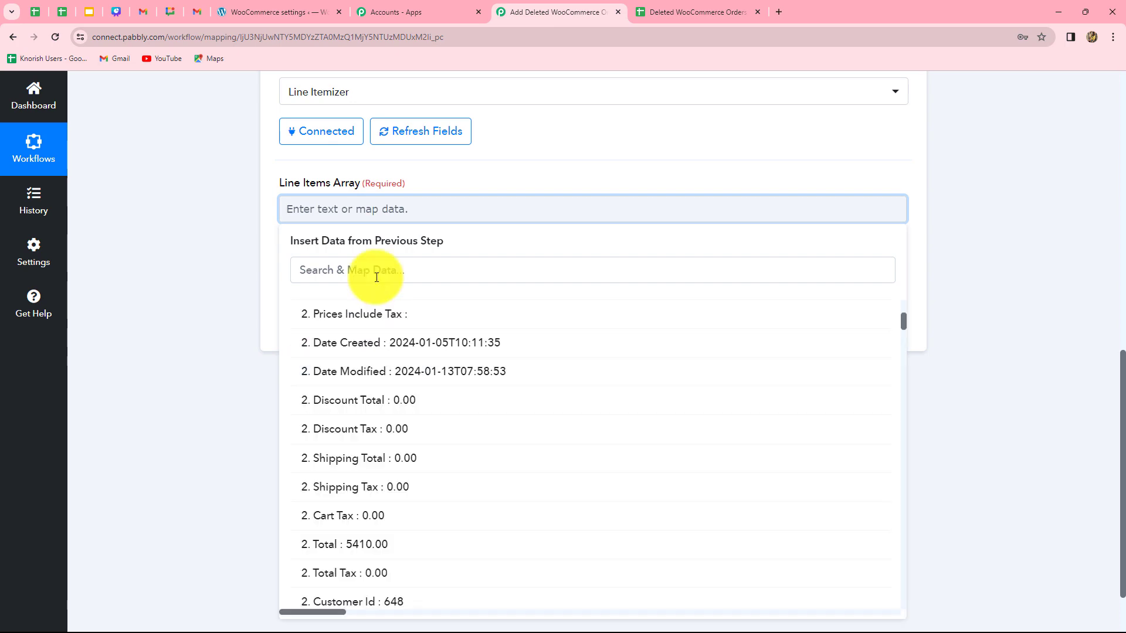
left_click(377, 273)
type("line")
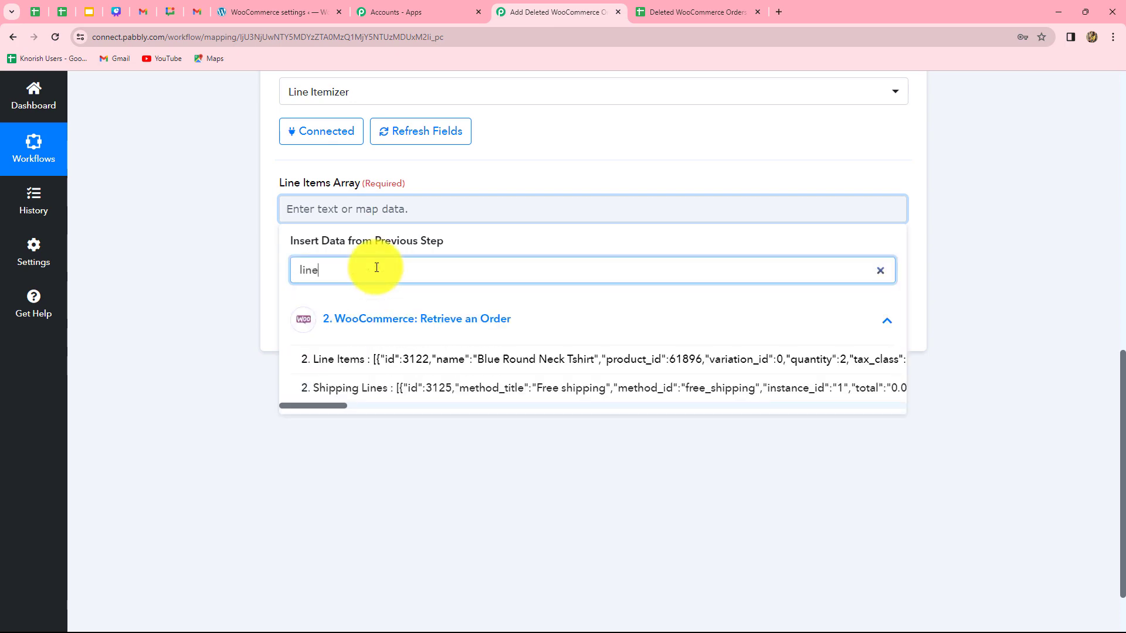
left_click(540, 361)
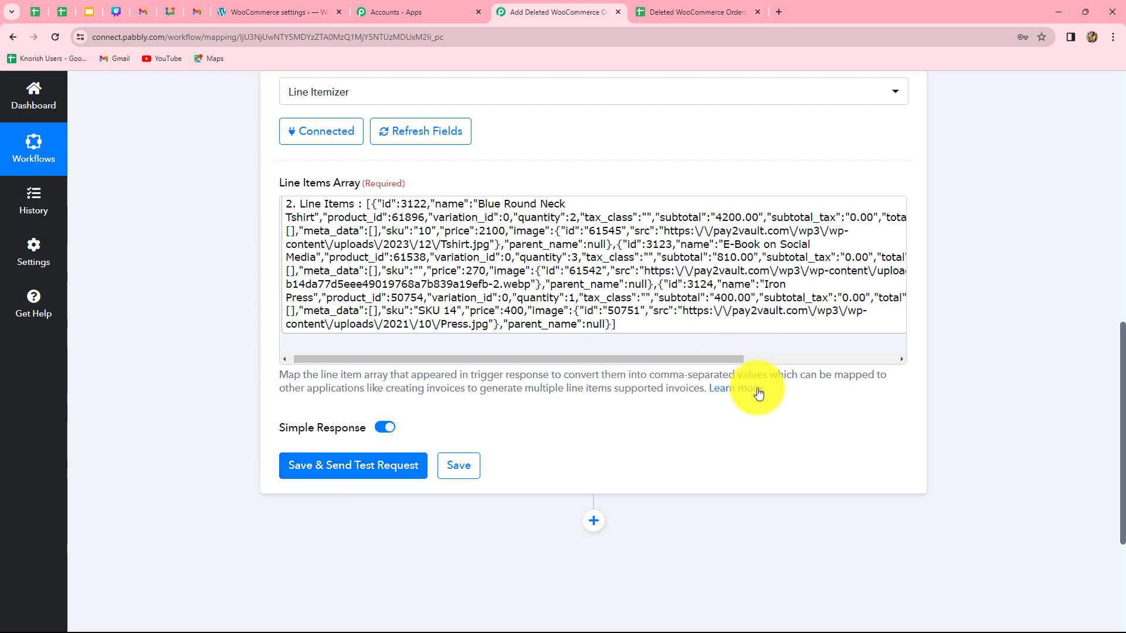
left_click(370, 469)
Examine the Line Itemizer's test response values, enlarging the Name value box
scroll(878, 370, "up", 2)
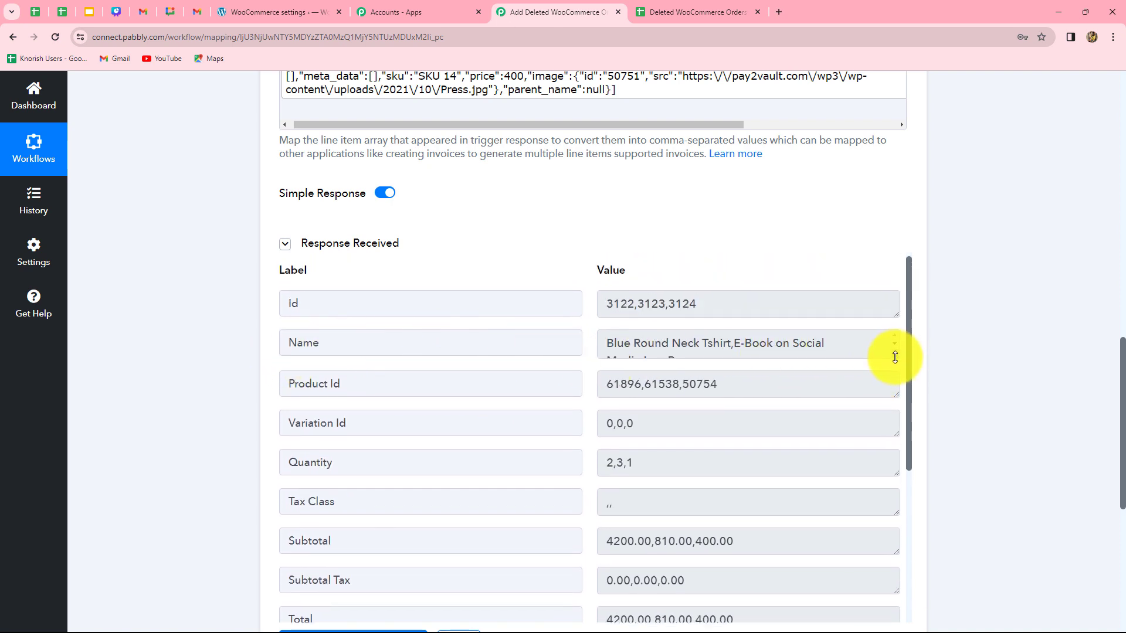
left_click_drag(895, 354, 896, 431)
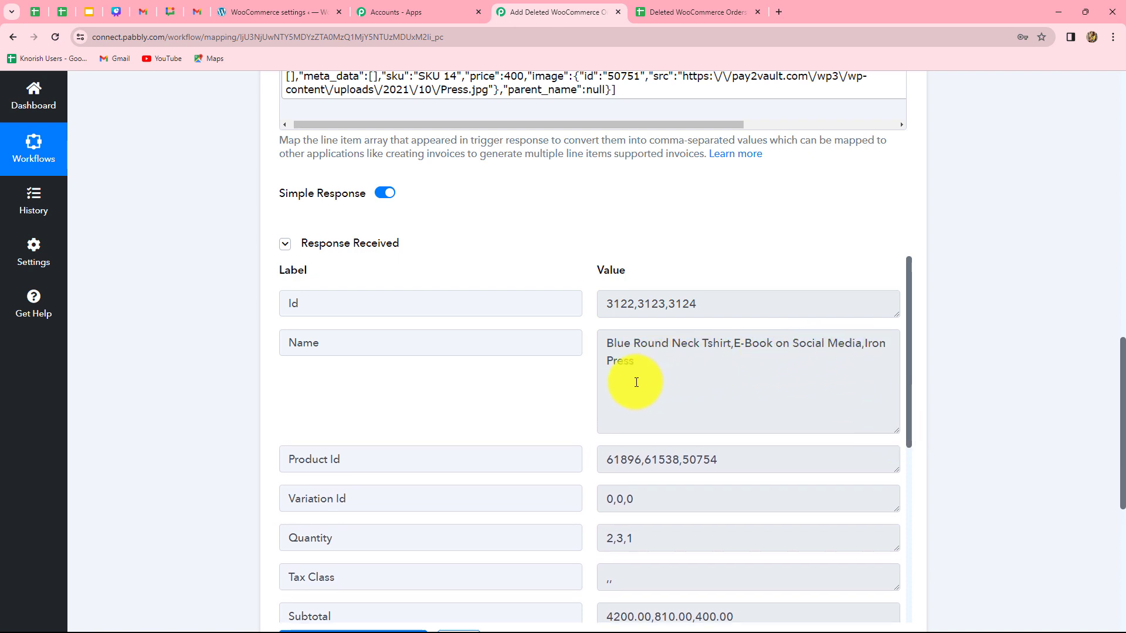
scroll(768, 422, "down", 1)
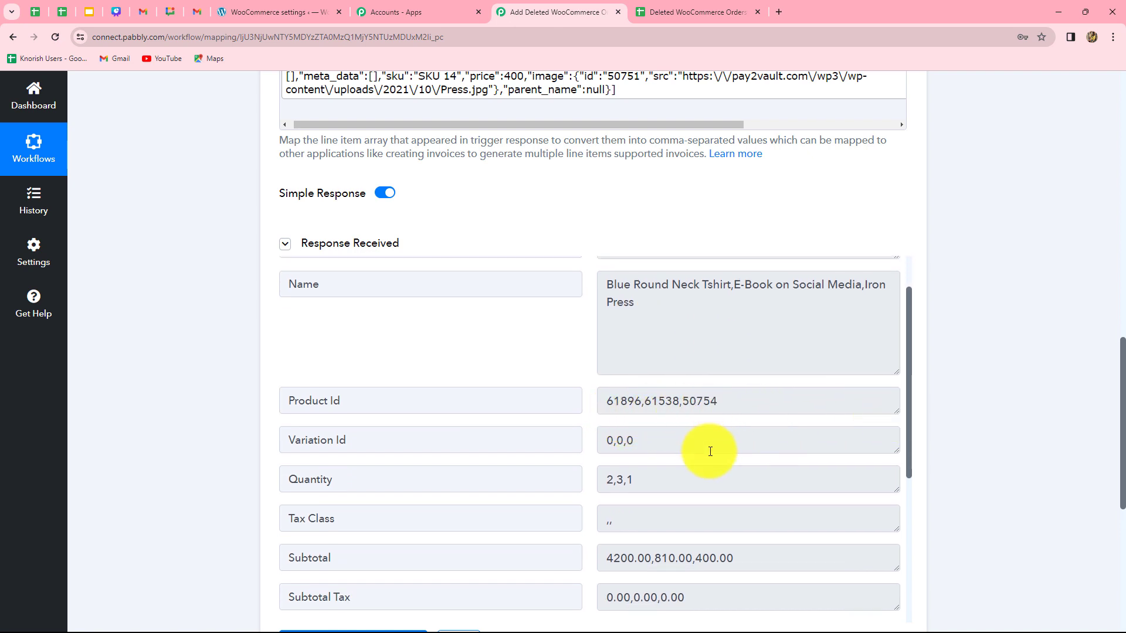
scroll(710, 451, "down", 2)
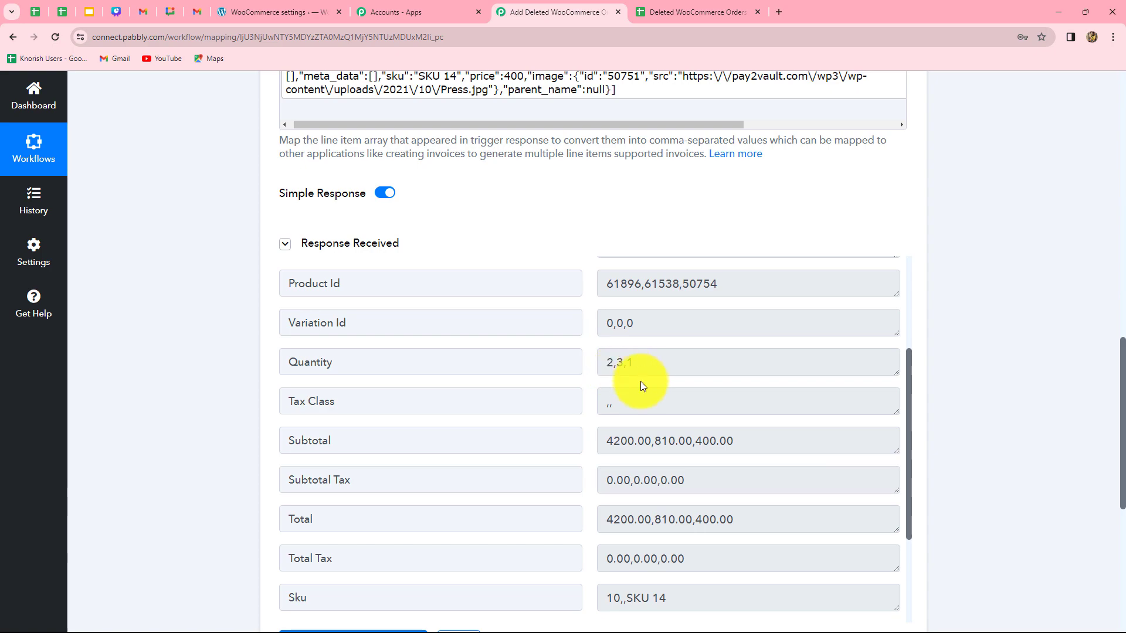
scroll(636, 473, "down", 6)
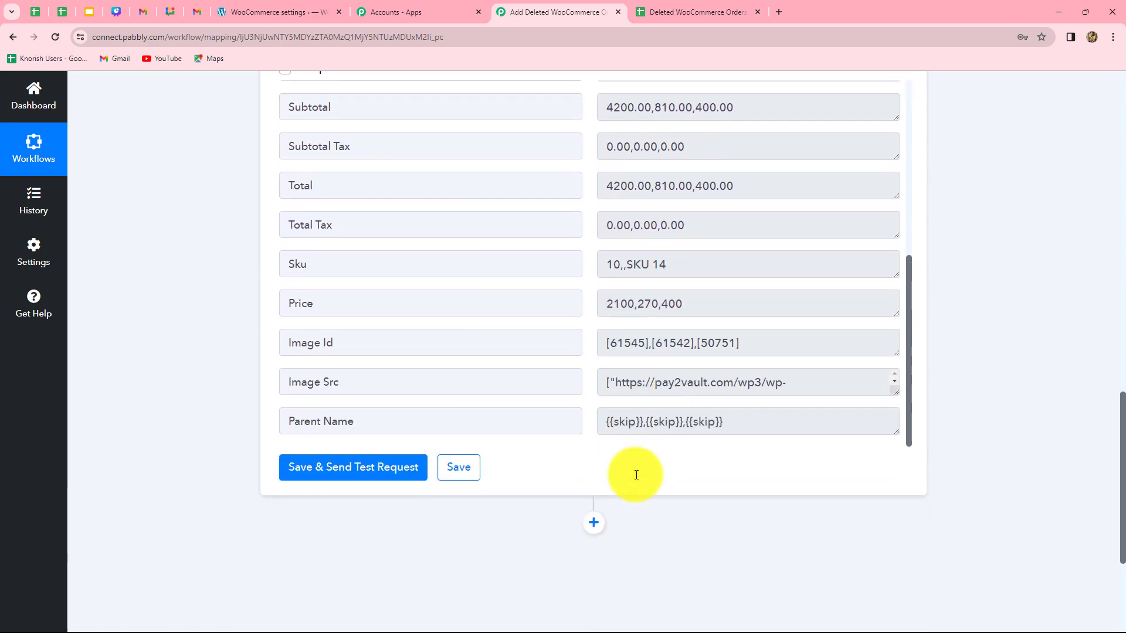
scroll(636, 475, "down", 4)
scroll(637, 475, "up", 15)
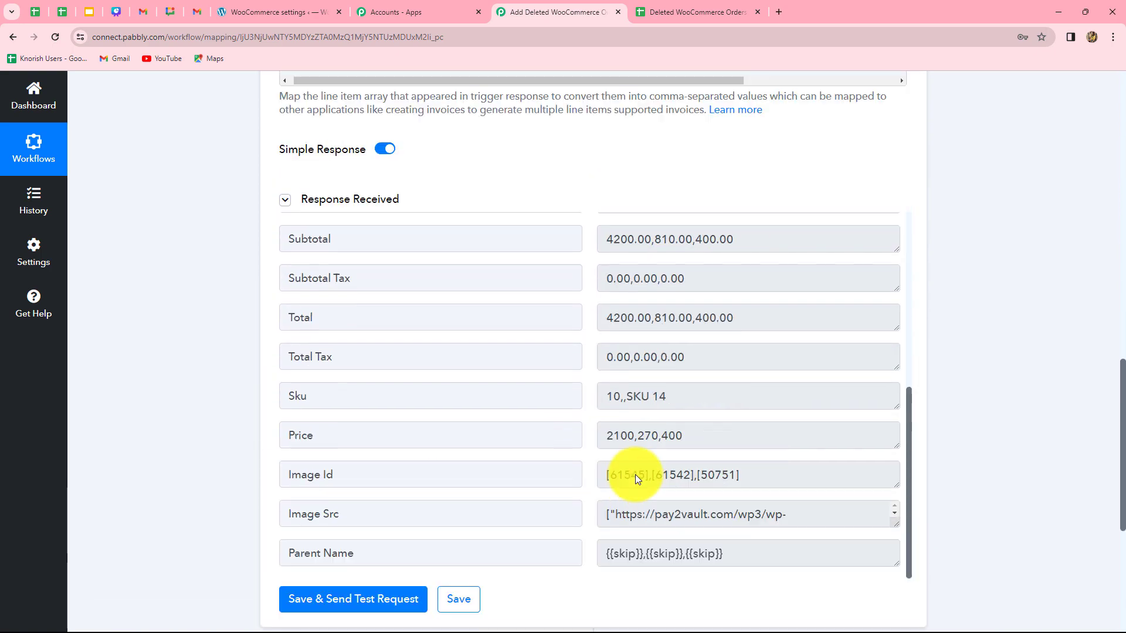
scroll(636, 475, "up", 3)
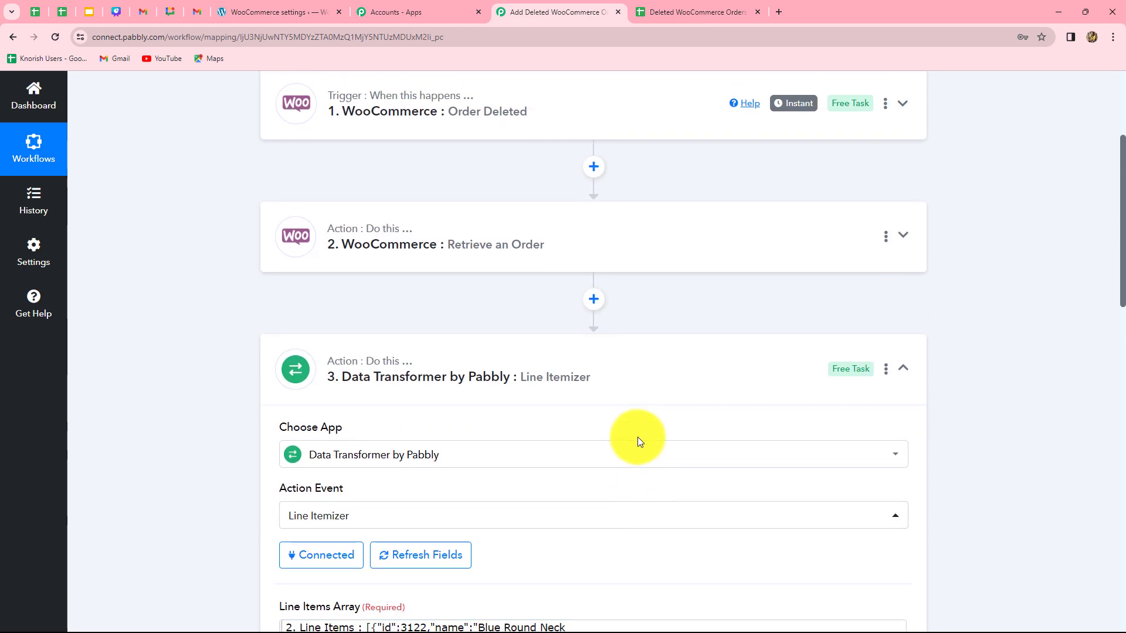
scroll(698, 444, "down", 4)
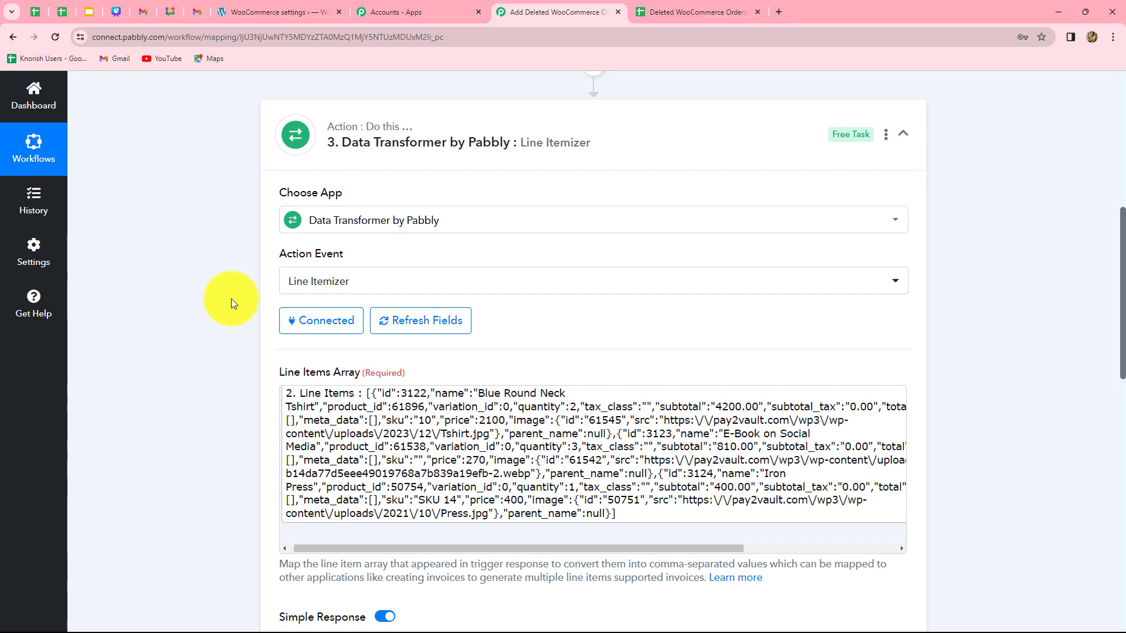
scroll(231, 298, "down", 12)
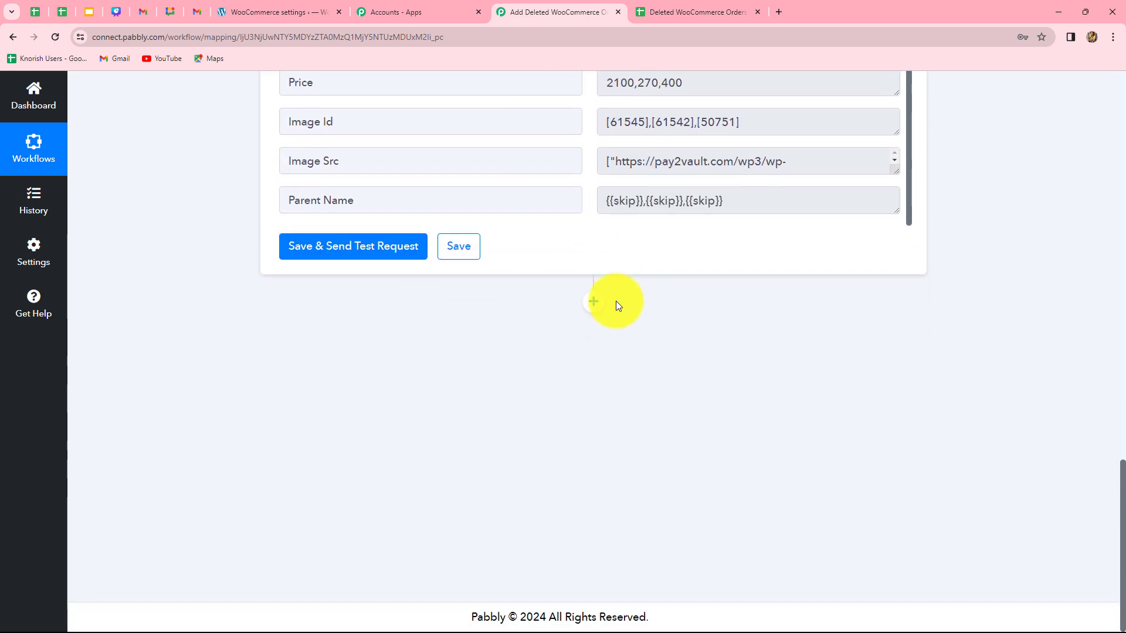
Add a new action step below the Line Itemizer and choose Text Formatter by Pabbly as its app
left_click(596, 309)
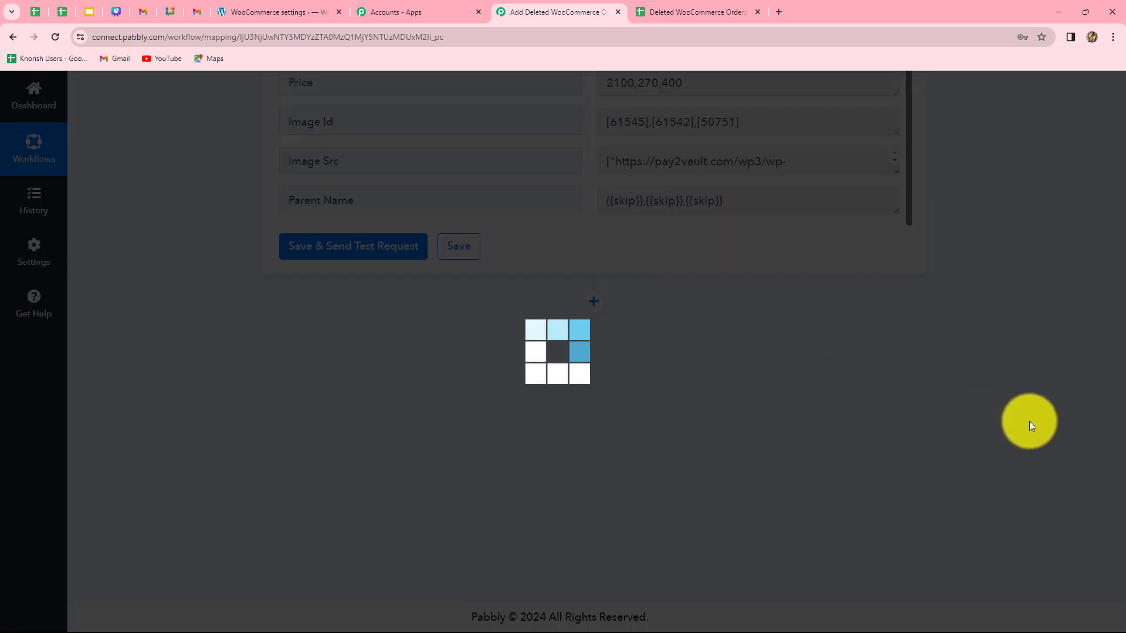
scroll(1090, 413, "down", 9)
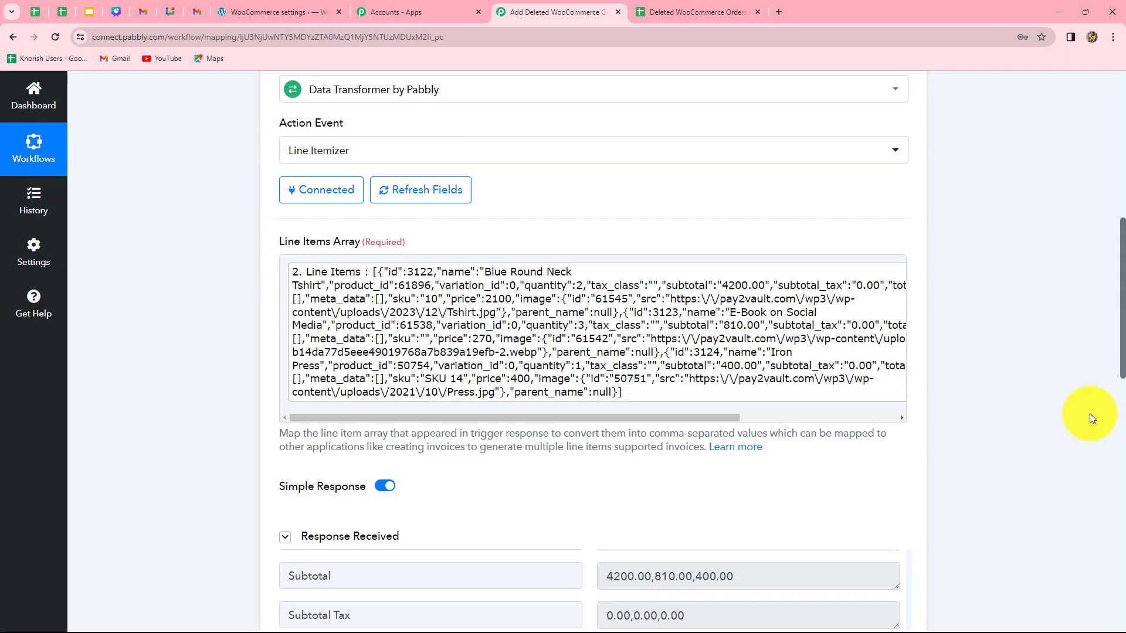
scroll(767, 395, "up", 6)
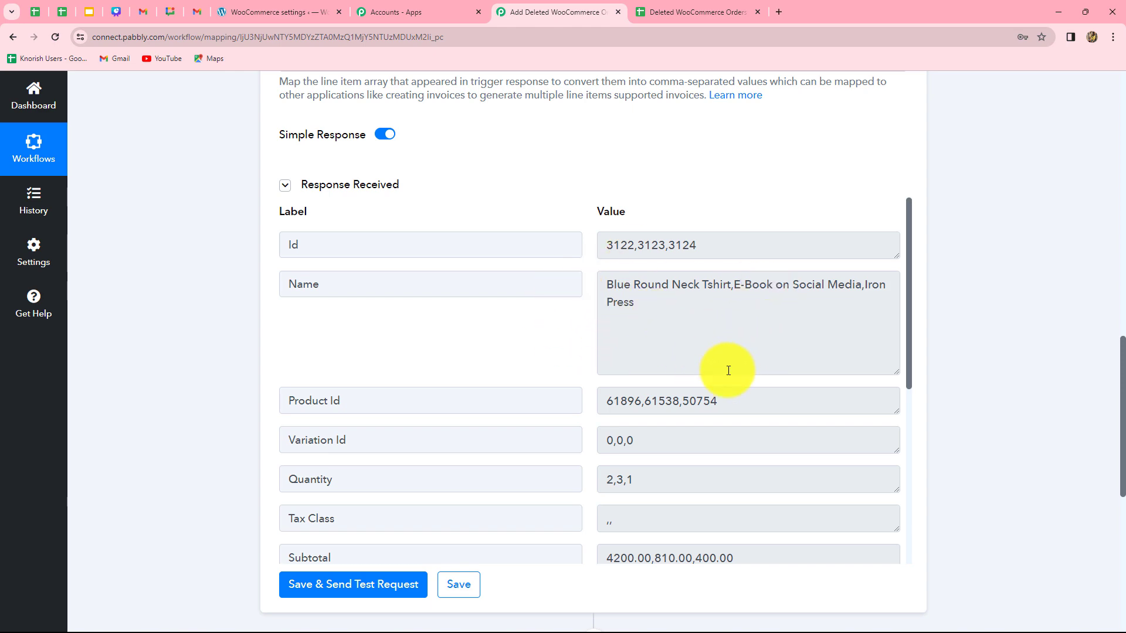
scroll(997, 366, "down", 8)
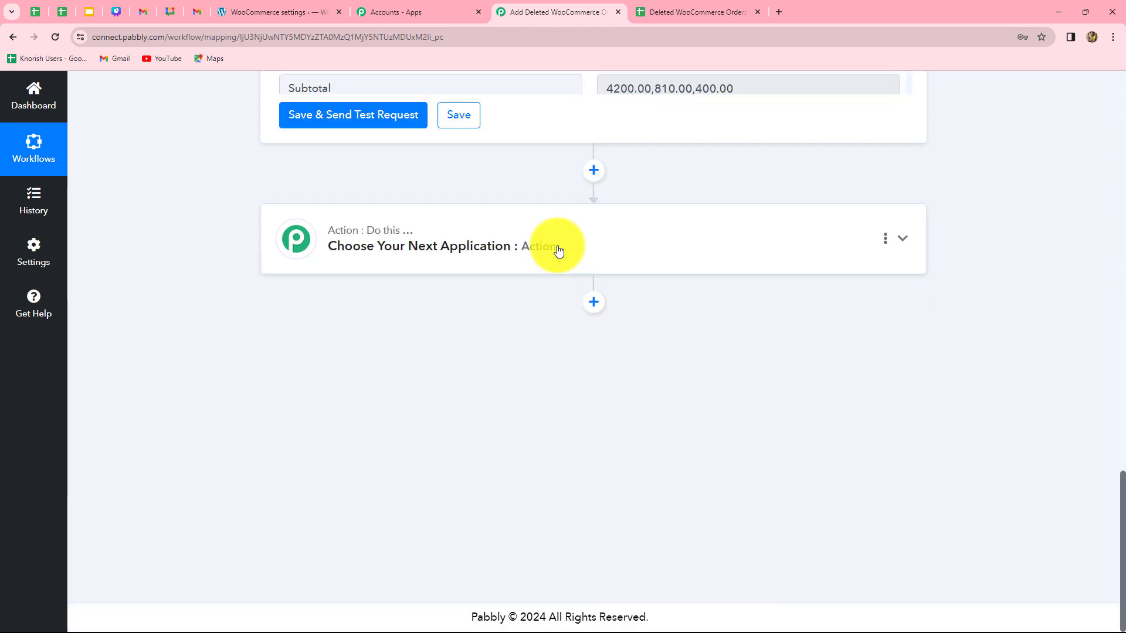
scroll(555, 249, "up", 3)
scroll(559, 251, "down", 2)
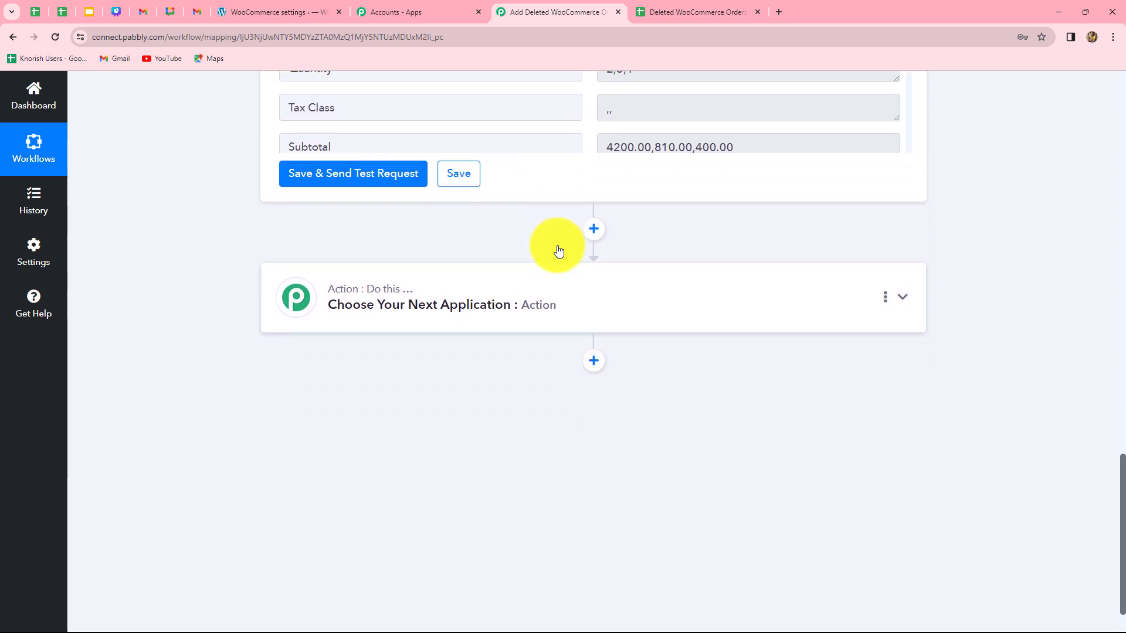
left_click(576, 310)
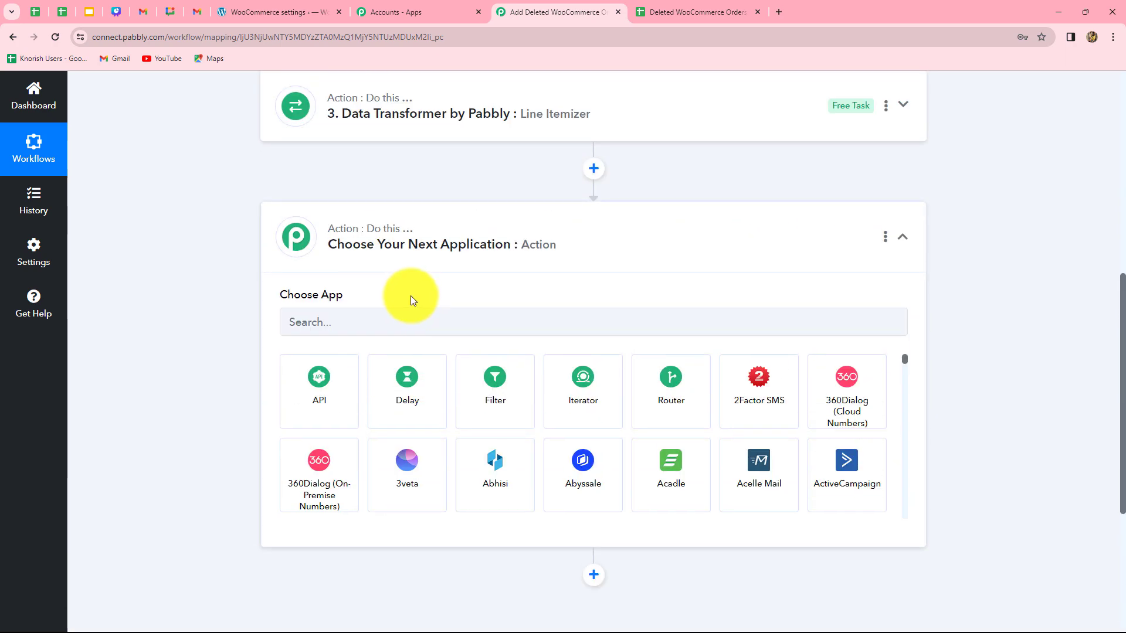
left_click(376, 322)
type("Te")
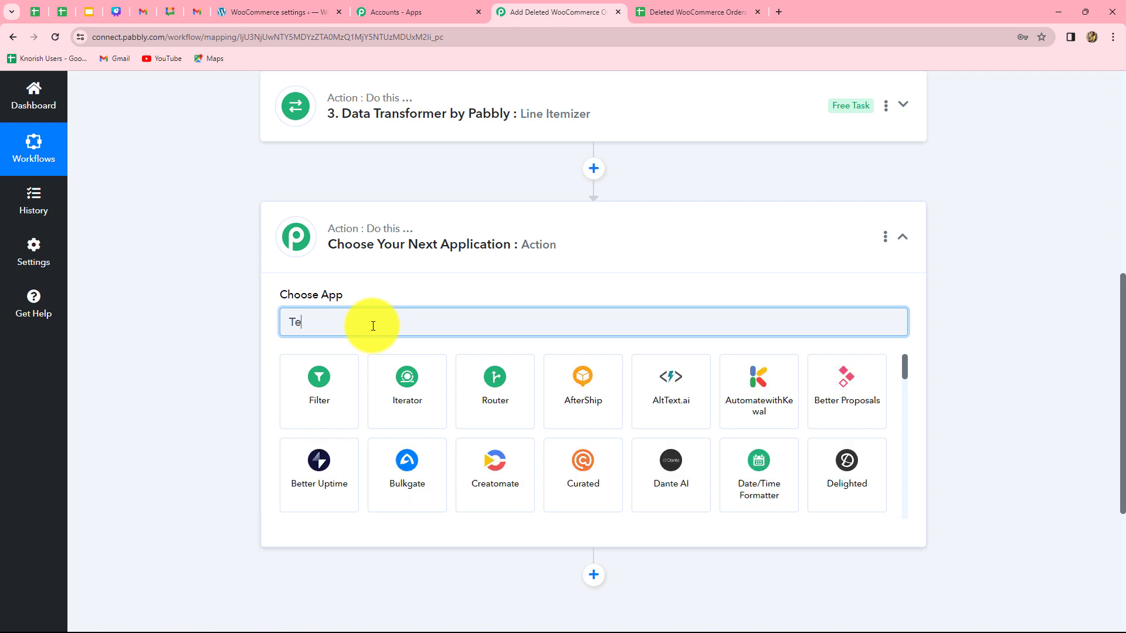
type("x")
left_click(494, 404)
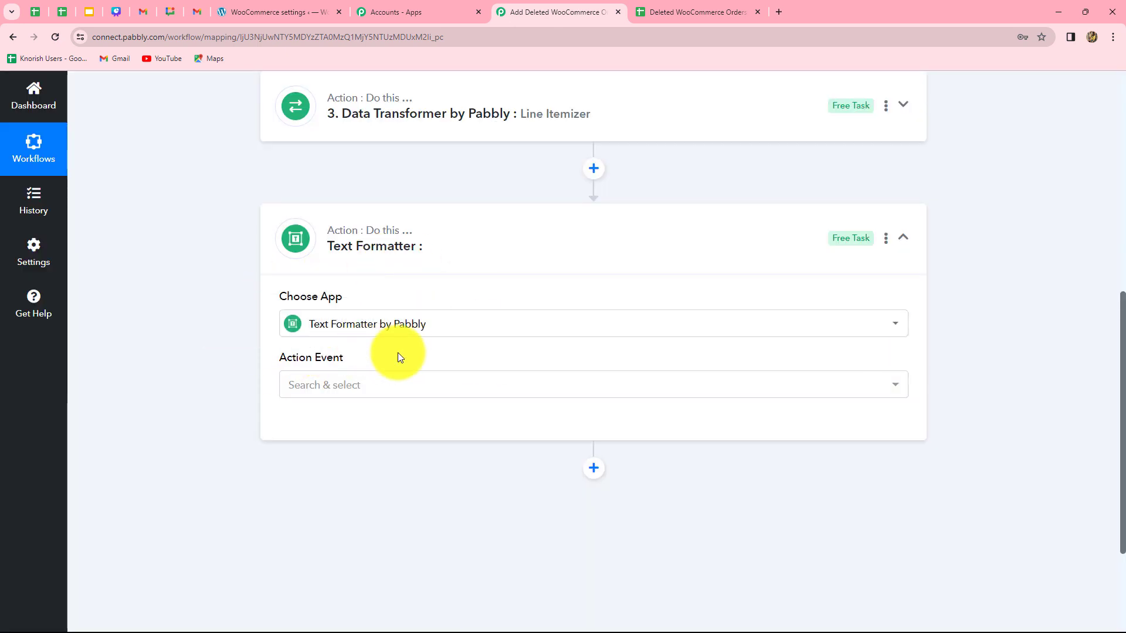
Set the Text Formatter's action event to Replace Text and connect it
left_click(395, 387)
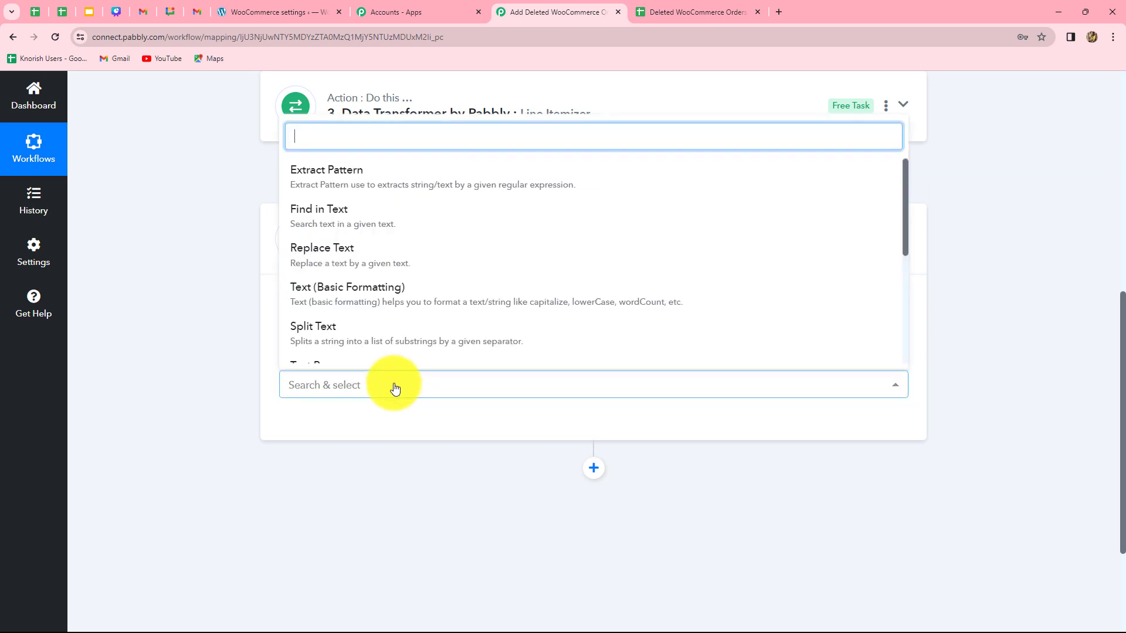
left_click(366, 258)
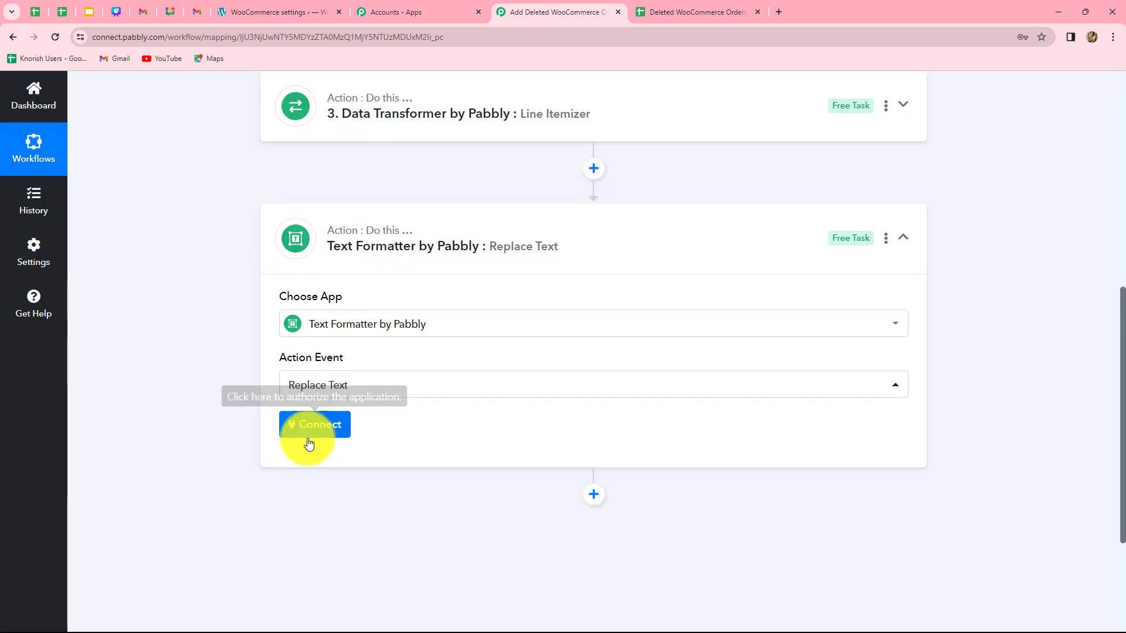
left_click(320, 427)
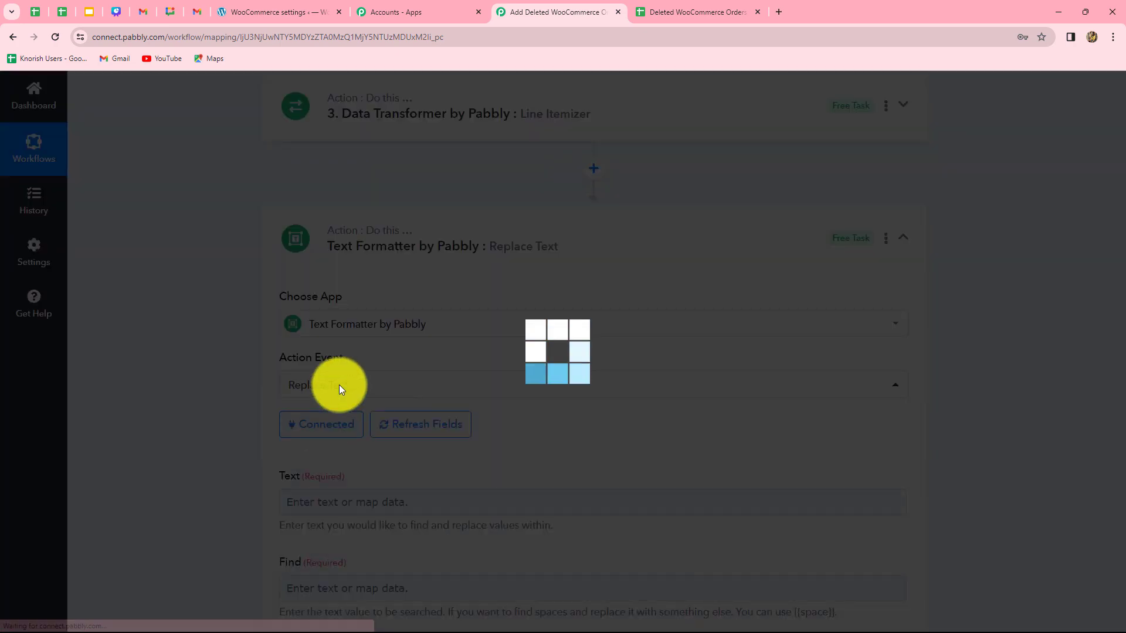
Map the Line Itemizer's Name field into the Text field
scroll(328, 375, "down", 4)
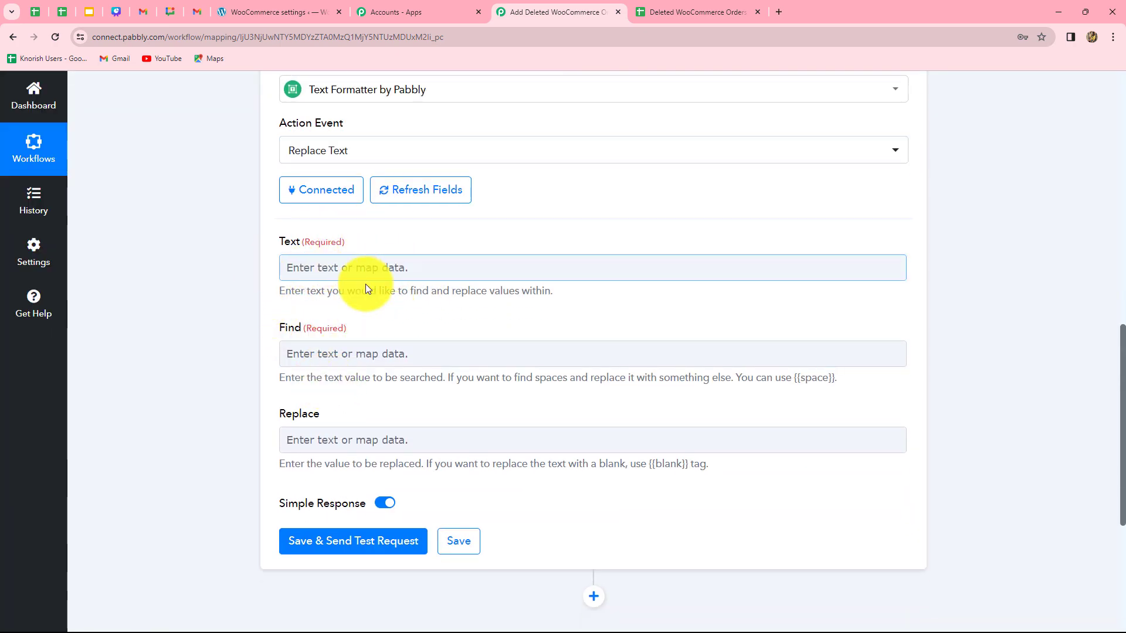
left_click(439, 267)
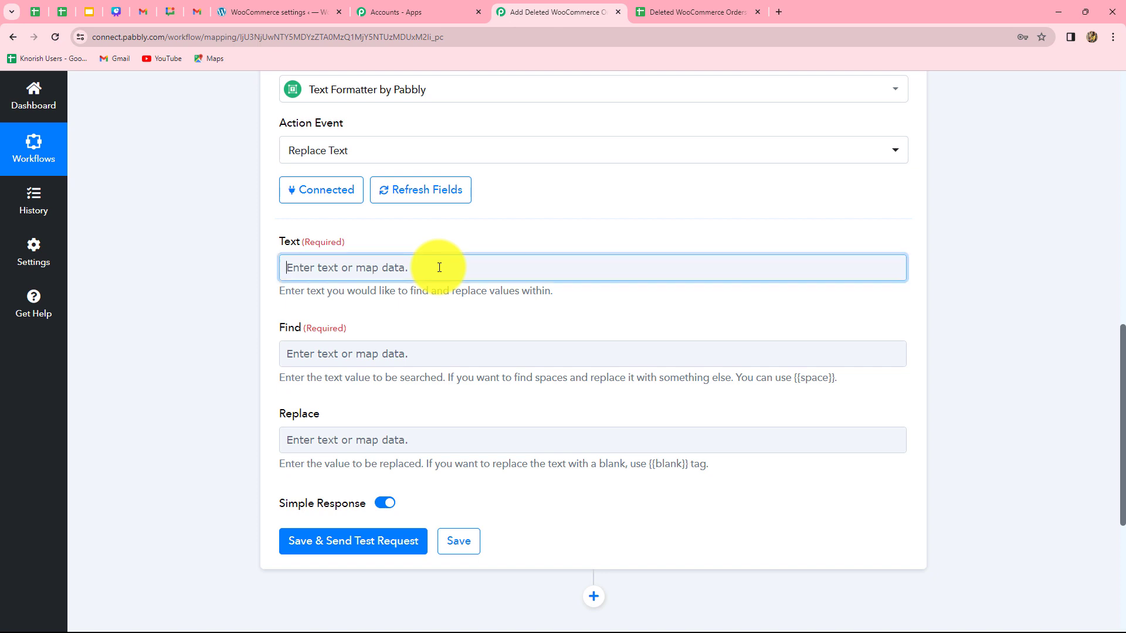
left_click(440, 469)
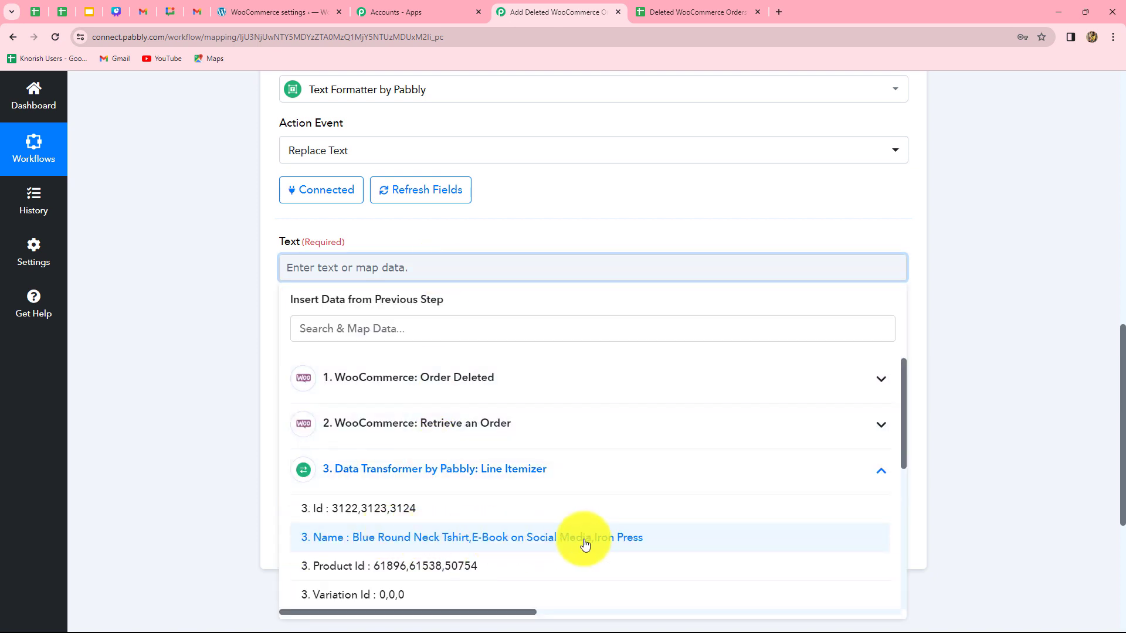
left_click(530, 537)
left_click(984, 494)
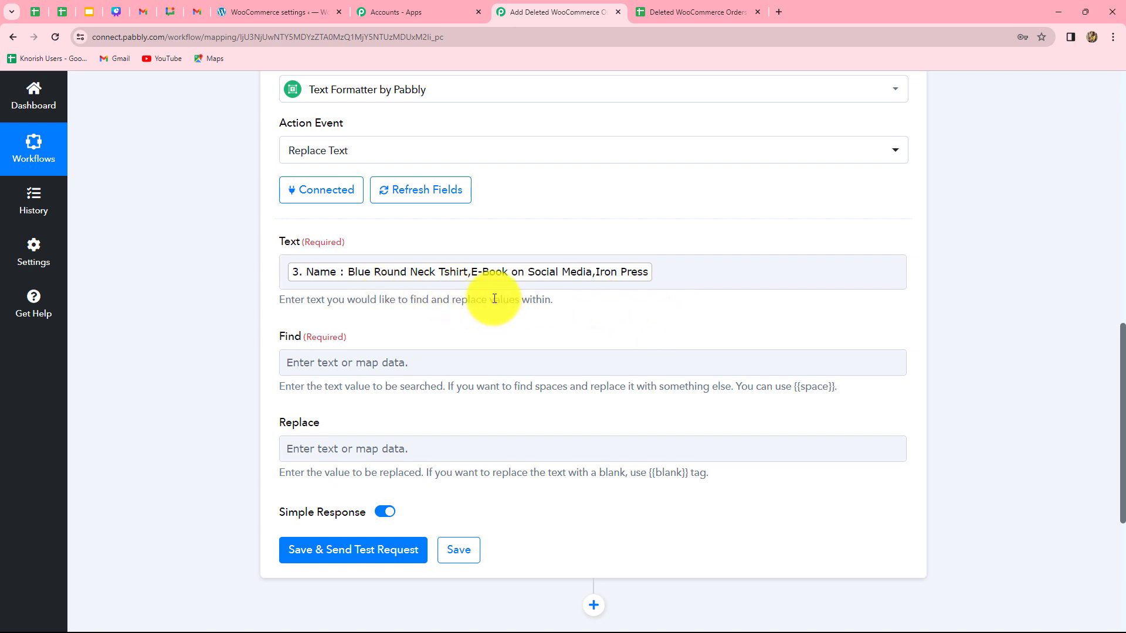
Set Find to a comma and Replace to \n so each item goes on its own line
left_click(414, 364)
type(",")
left_click(200, 459)
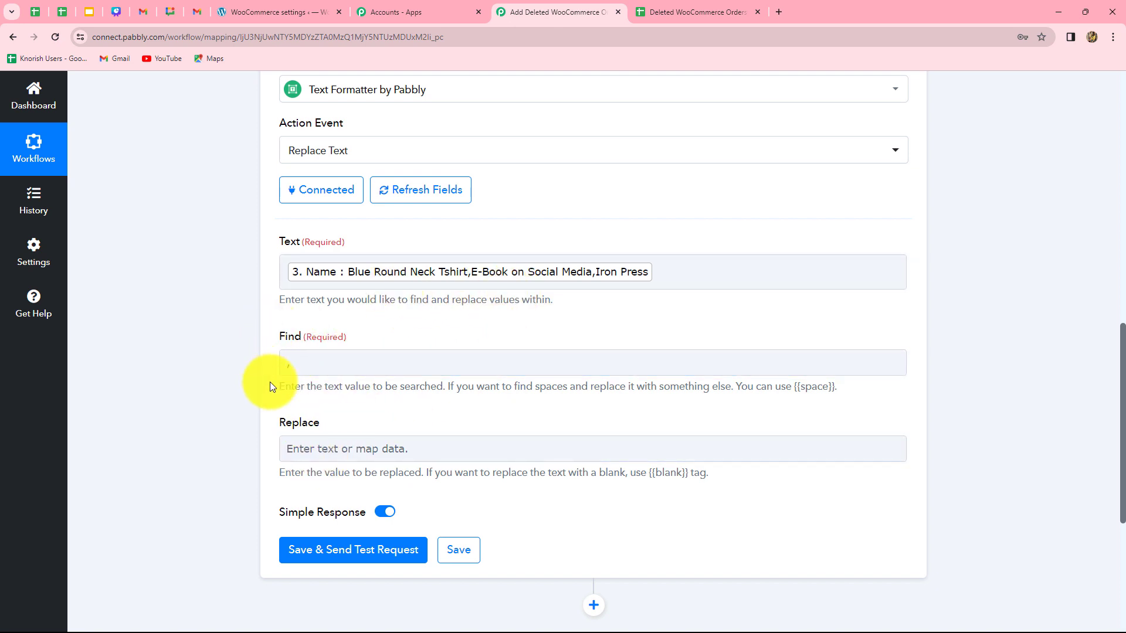
left_click(303, 449)
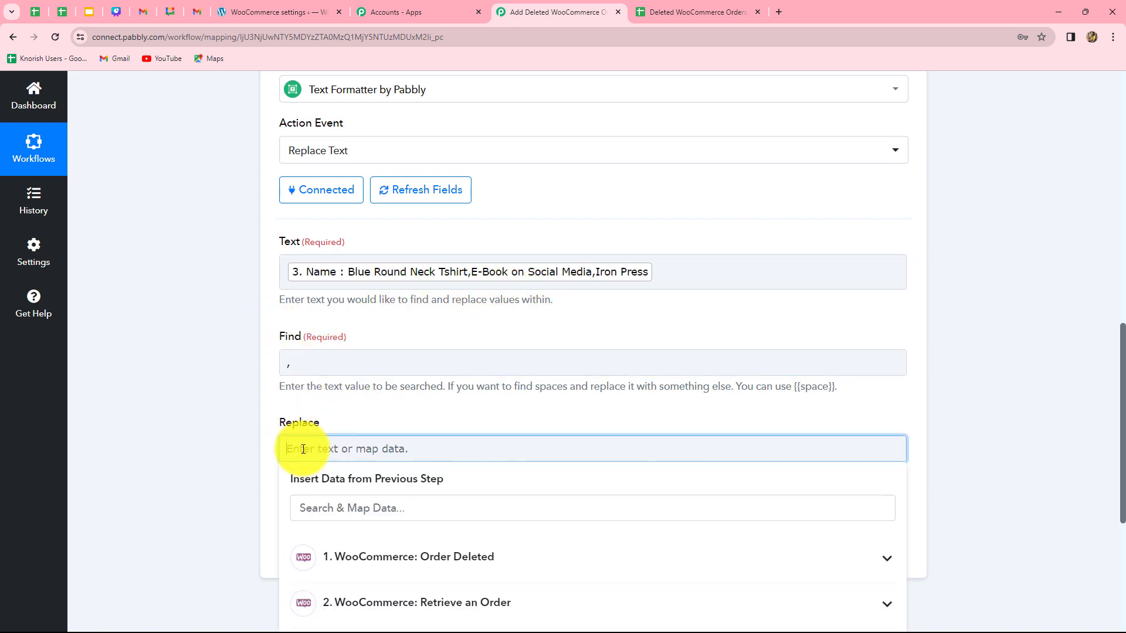
type("\\n")
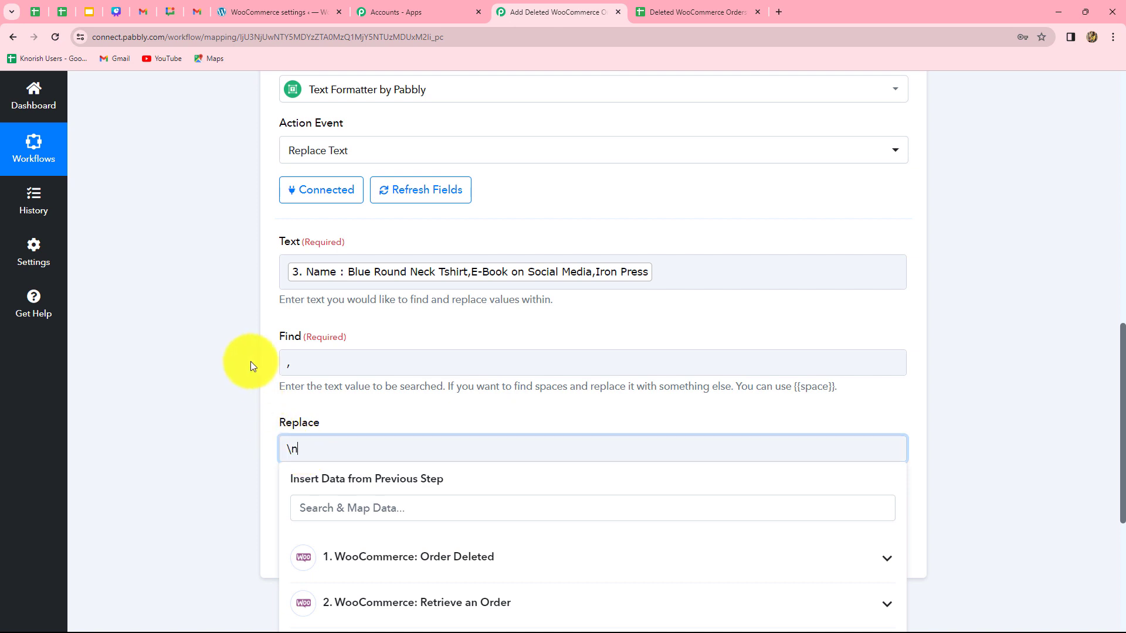
left_click(240, 461)
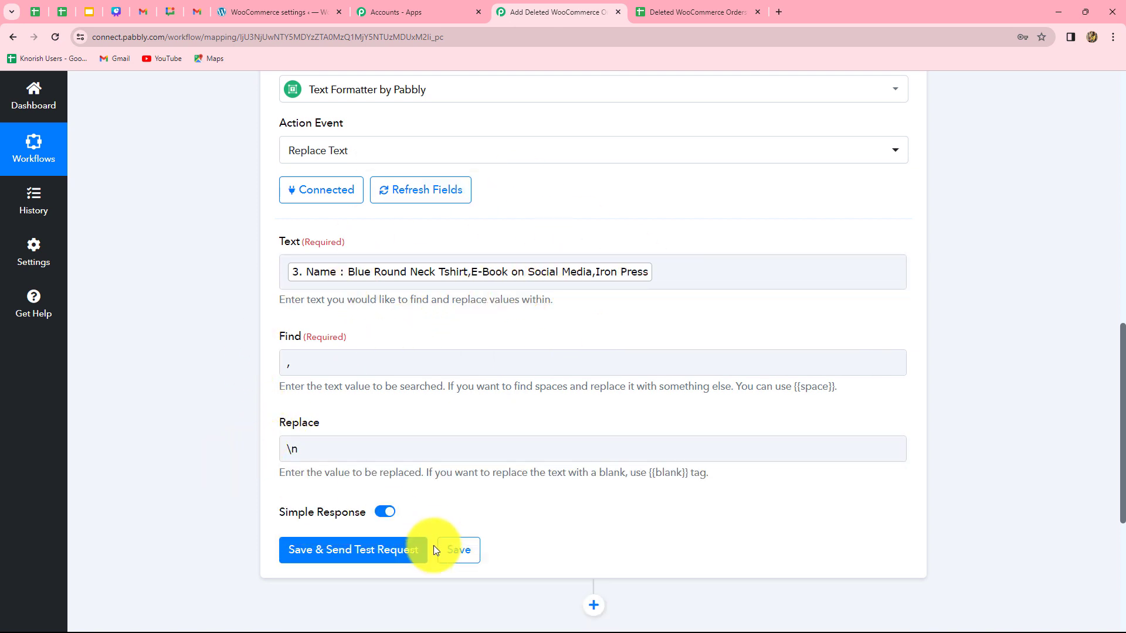
Save and send a test request for the Replace Text step, enlarging the Result box
left_click(381, 551)
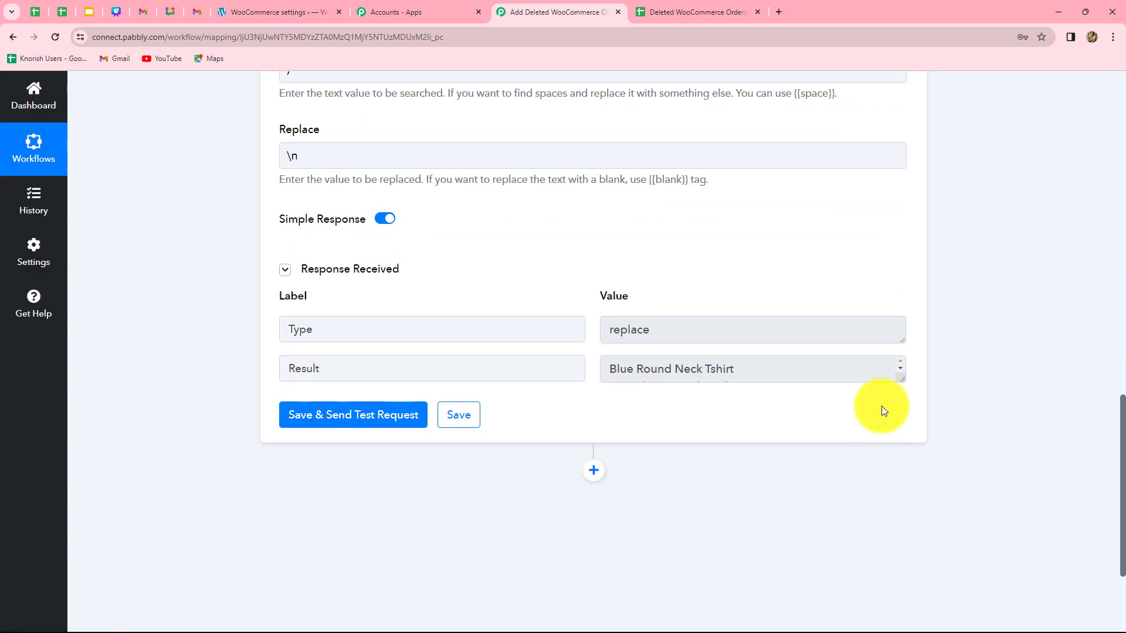
left_click(690, 380)
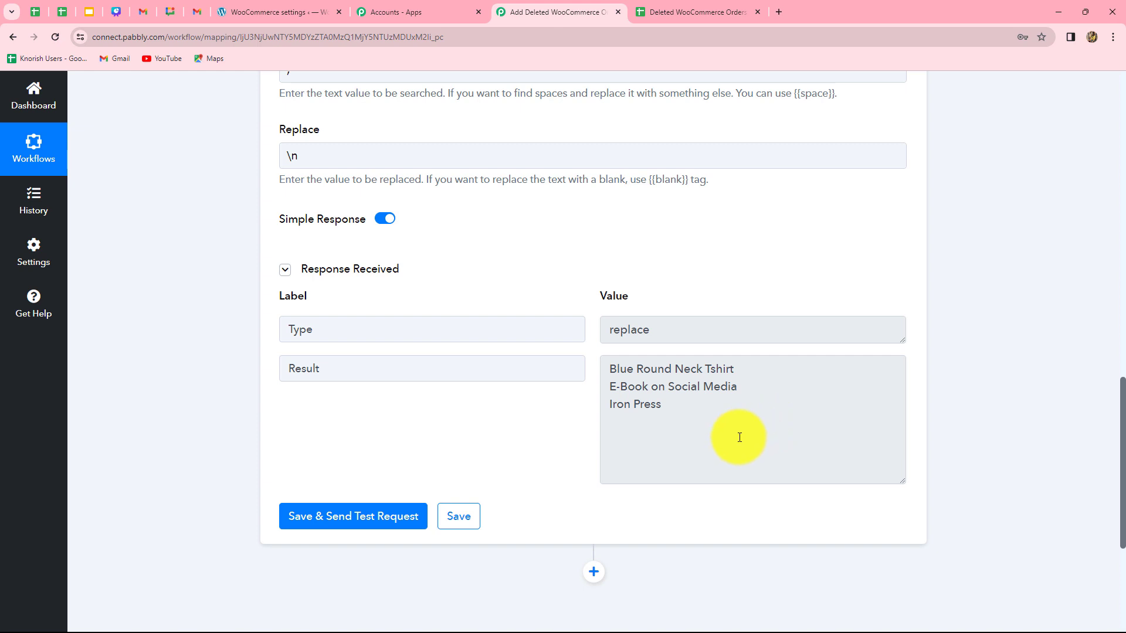
scroll(1009, 449, "down", 5)
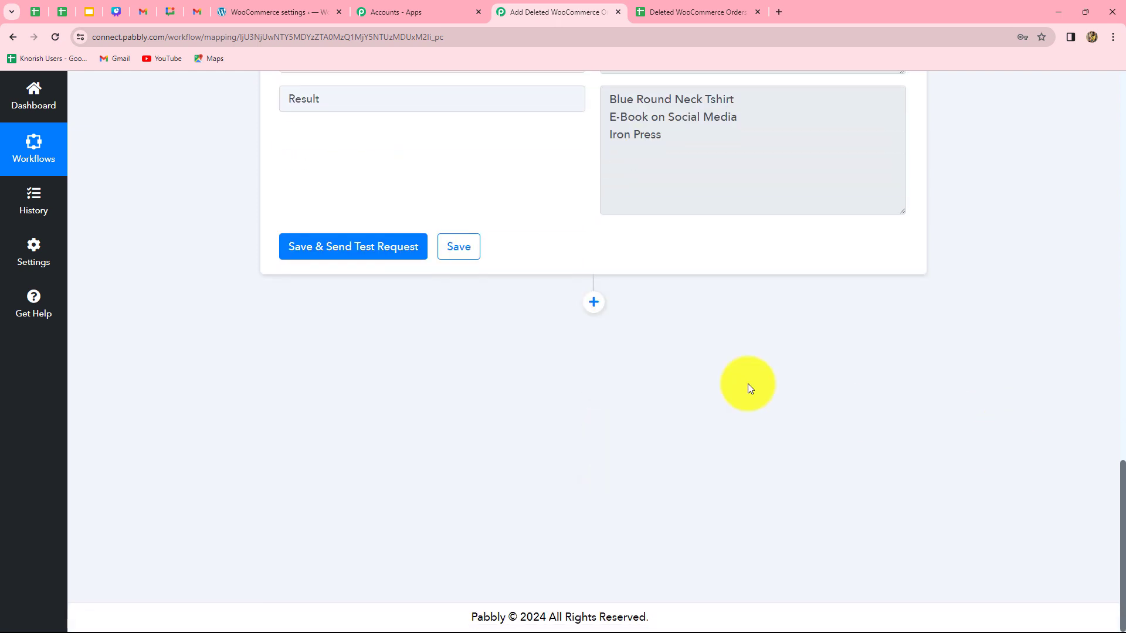
Add a new Text Formatter by Pabbly action step with the Replace Text event and connect it
left_click(594, 303)
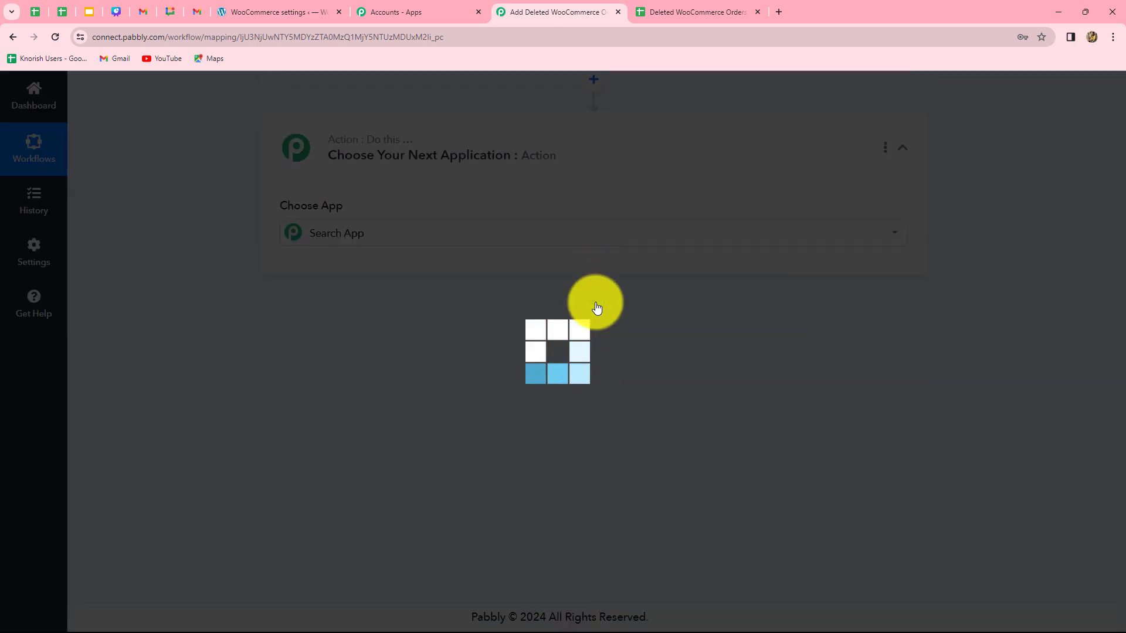
type("tex")
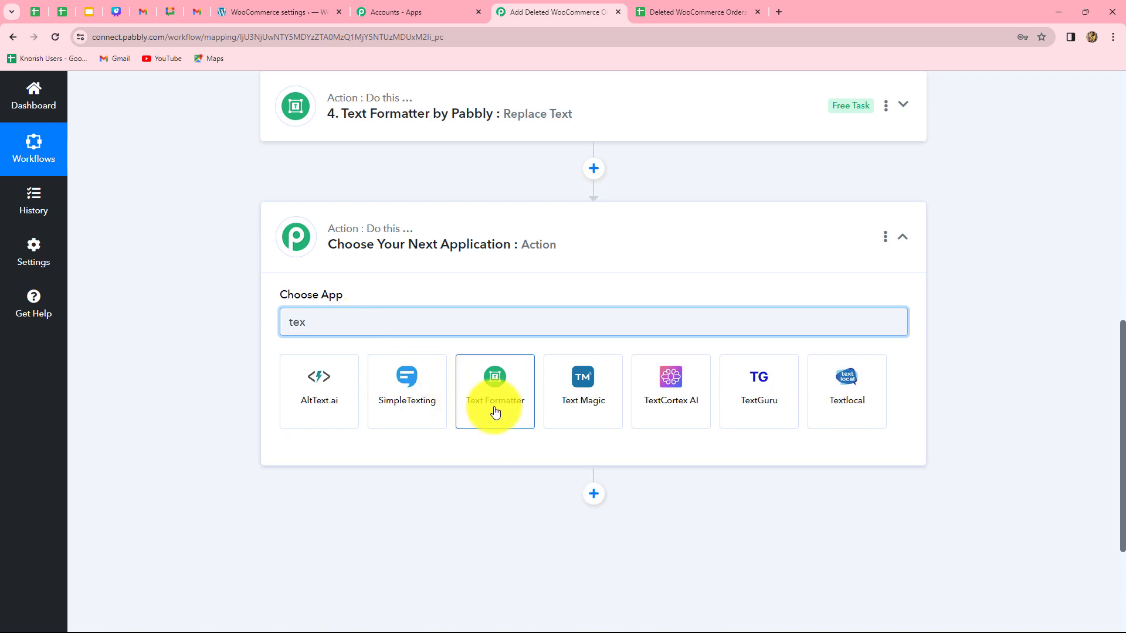
left_click(496, 411)
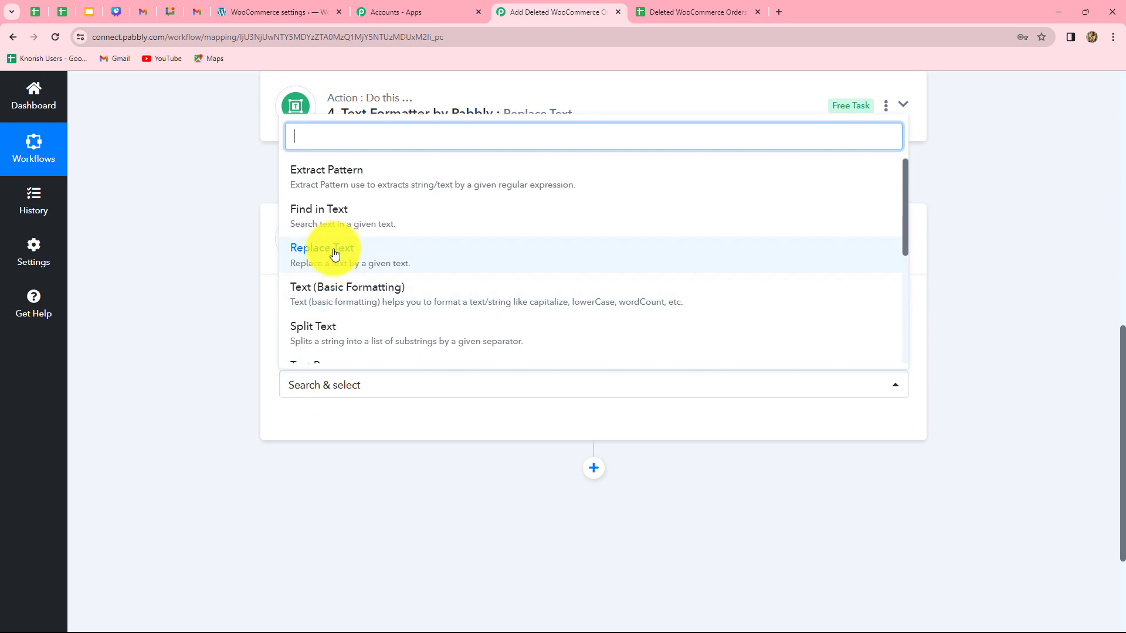
left_click(334, 254)
left_click(308, 433)
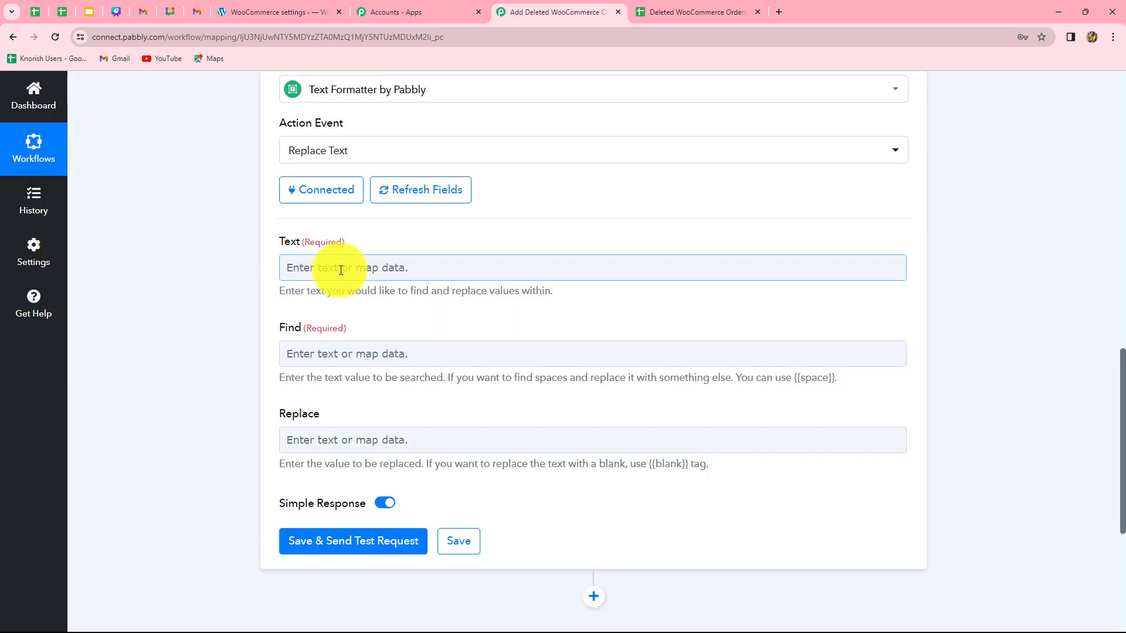
Map the Line Itemizer's Quantity field into the new step's Text field
left_click(342, 271)
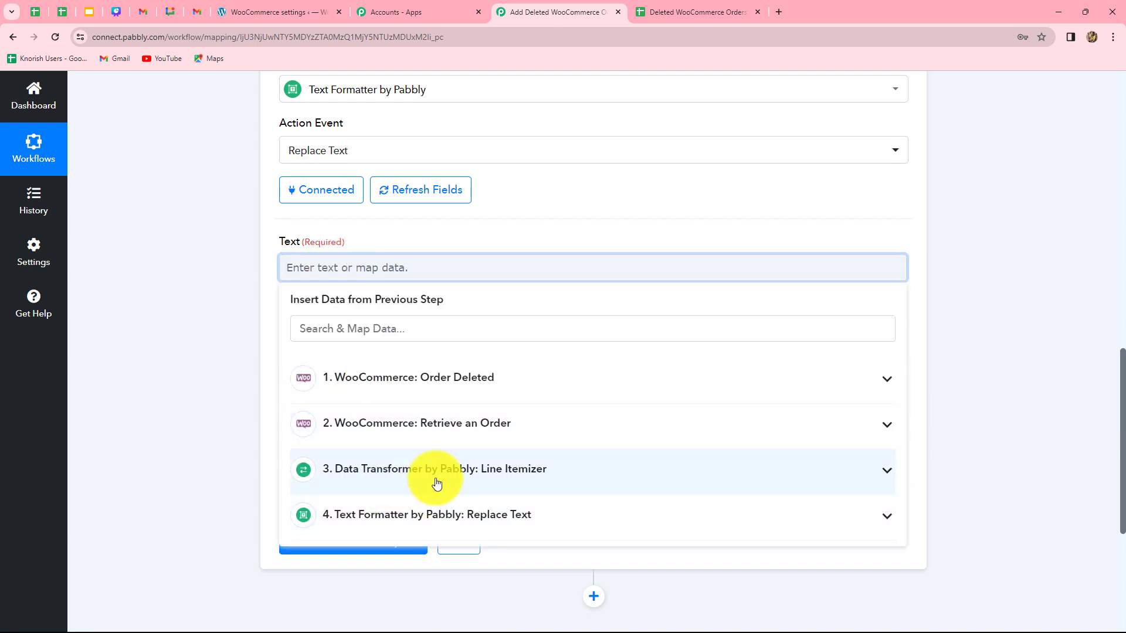
left_click(436, 484)
scroll(435, 523, "down", 2)
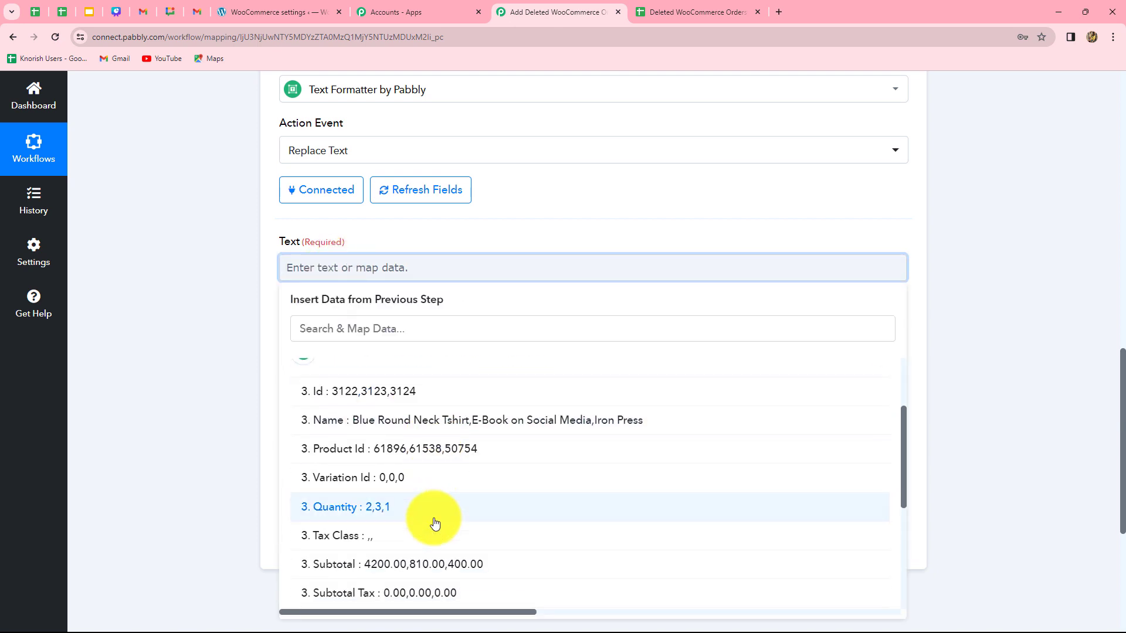
left_click(392, 512)
left_click(159, 477)
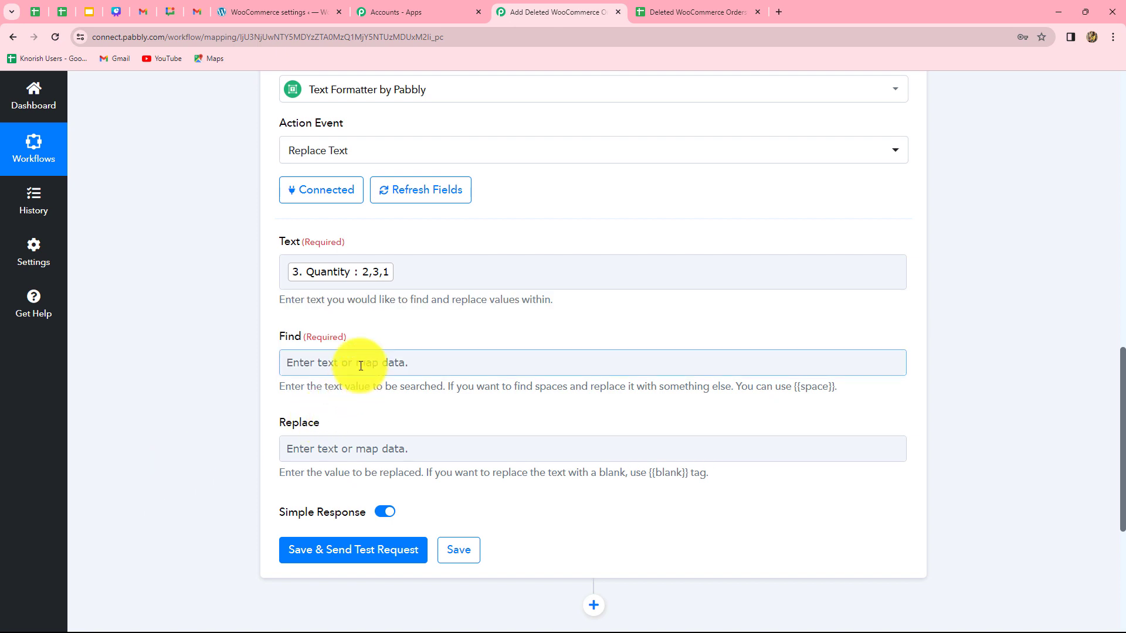
Set Find to a comma and Replace to \n so each quantity goes on its own line
left_click(360, 365)
type(",")
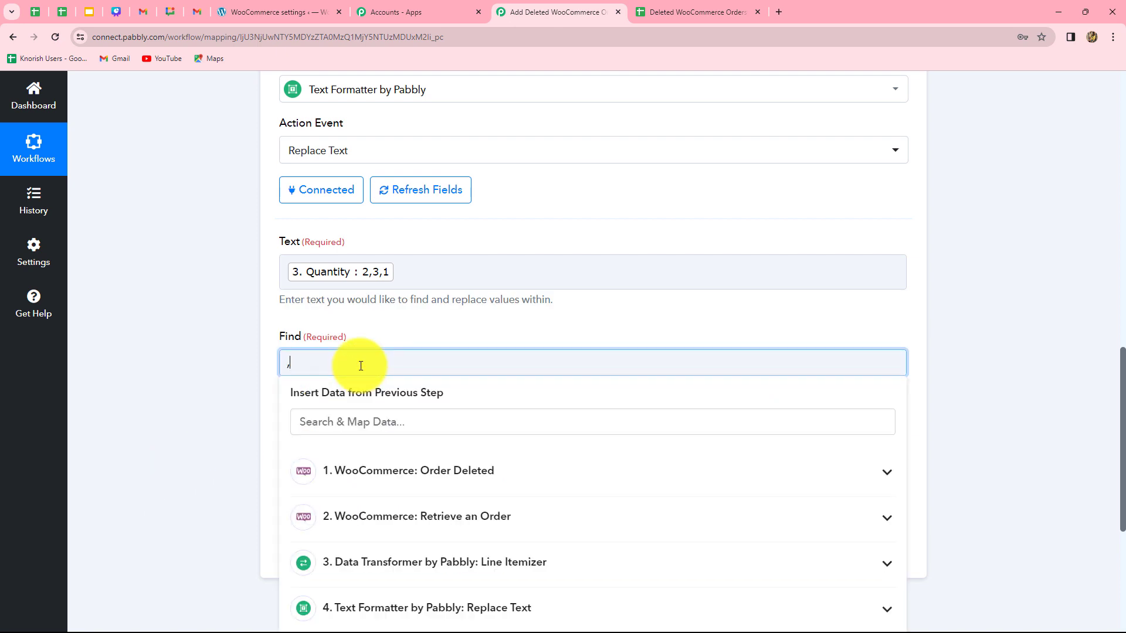
left_click(364, 450)
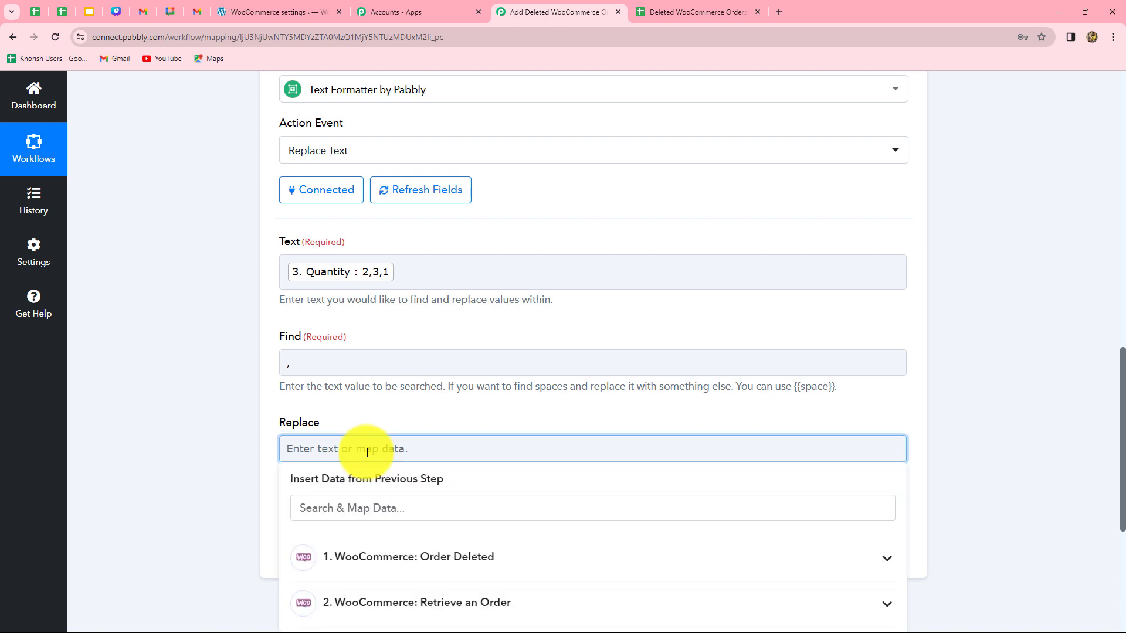
Save and send a test request for this Replace Text step, enlarging the Result box
left_click(345, 554)
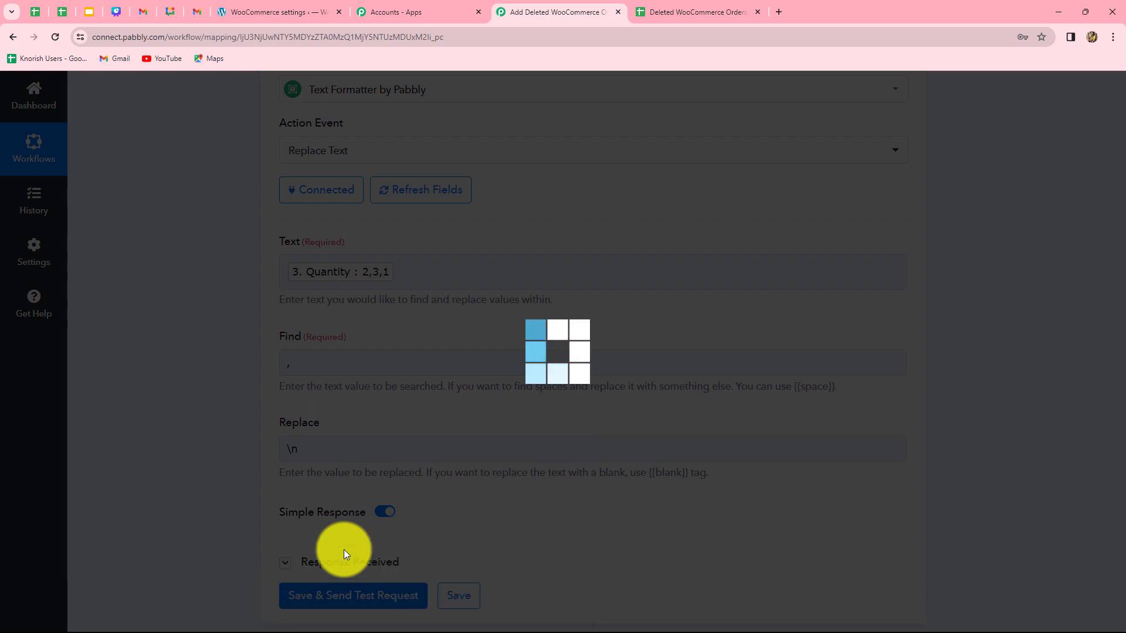
scroll(627, 490, "down", 5)
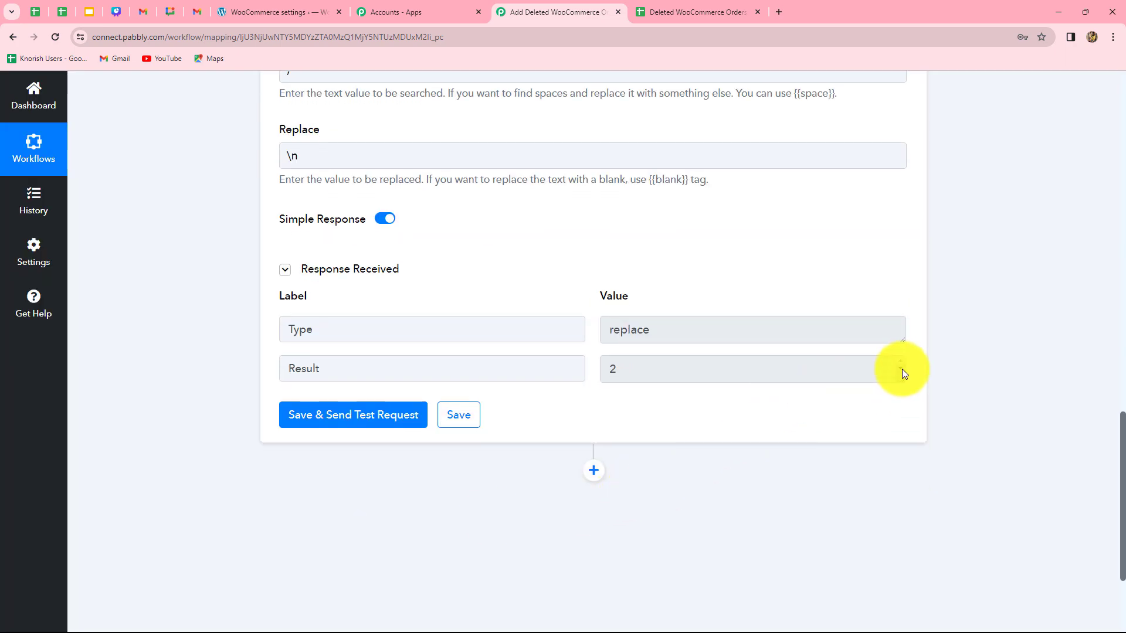
left_click_drag(899, 376, 898, 449)
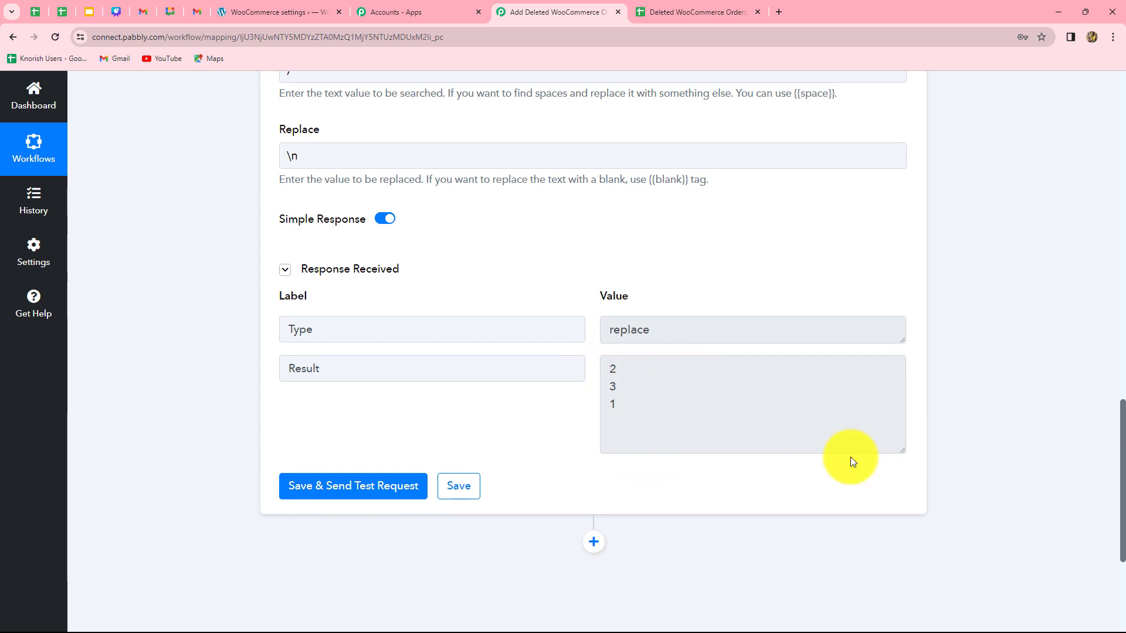
Add a Google Sheets action step after the second Replace Text step with the Add New Row event
scroll(1005, 455, "down", 1)
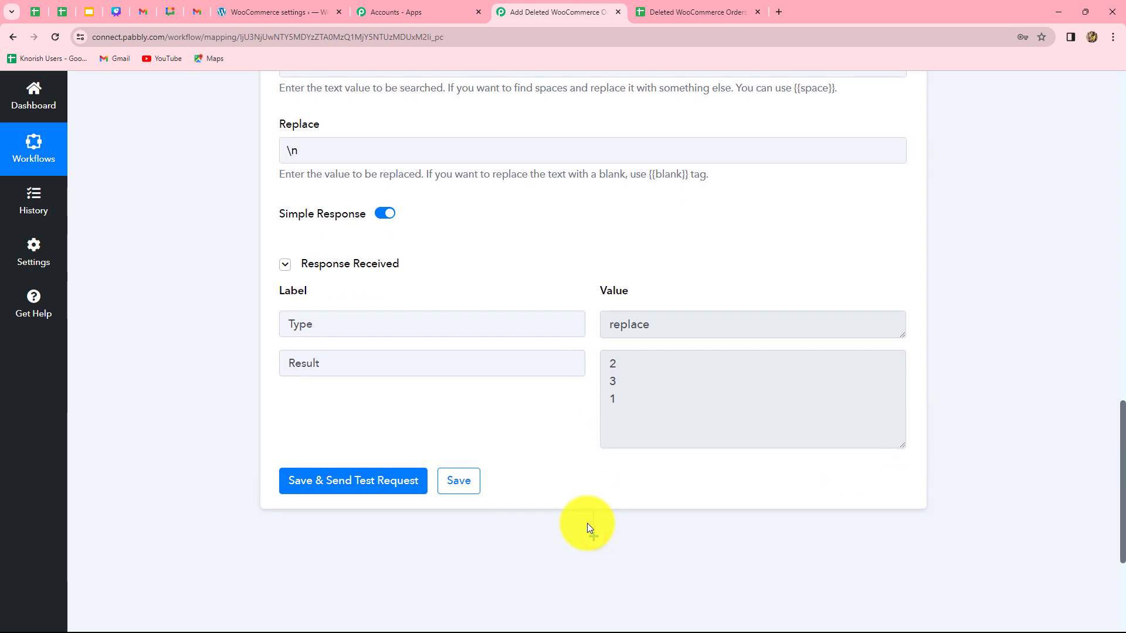
scroll(589, 527, "up", 10)
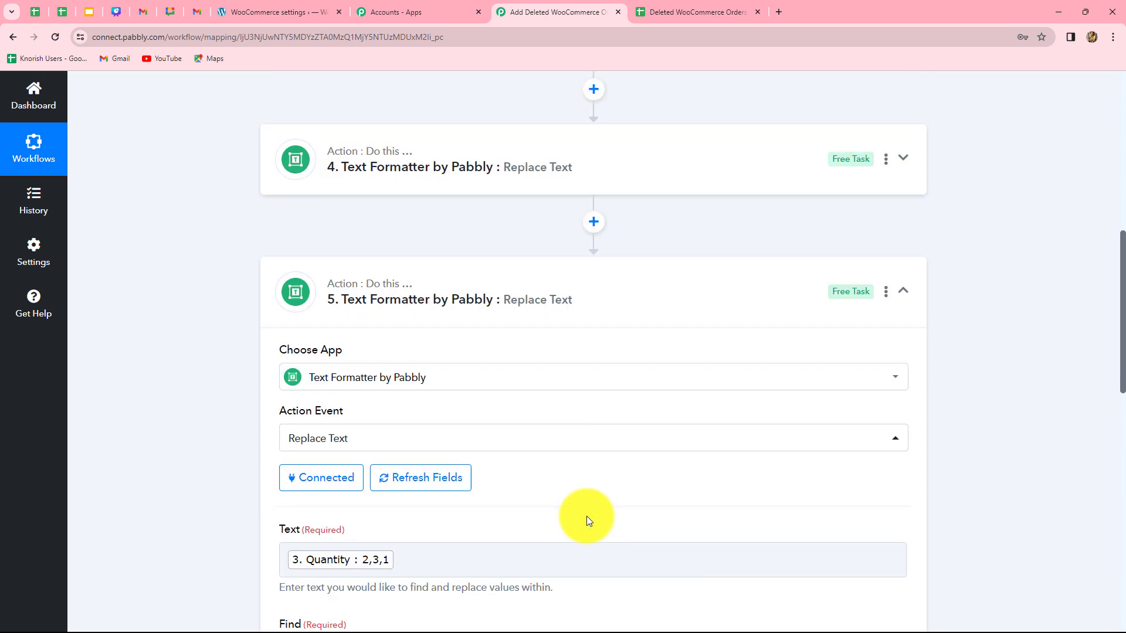
scroll(520, 369, "up", 3)
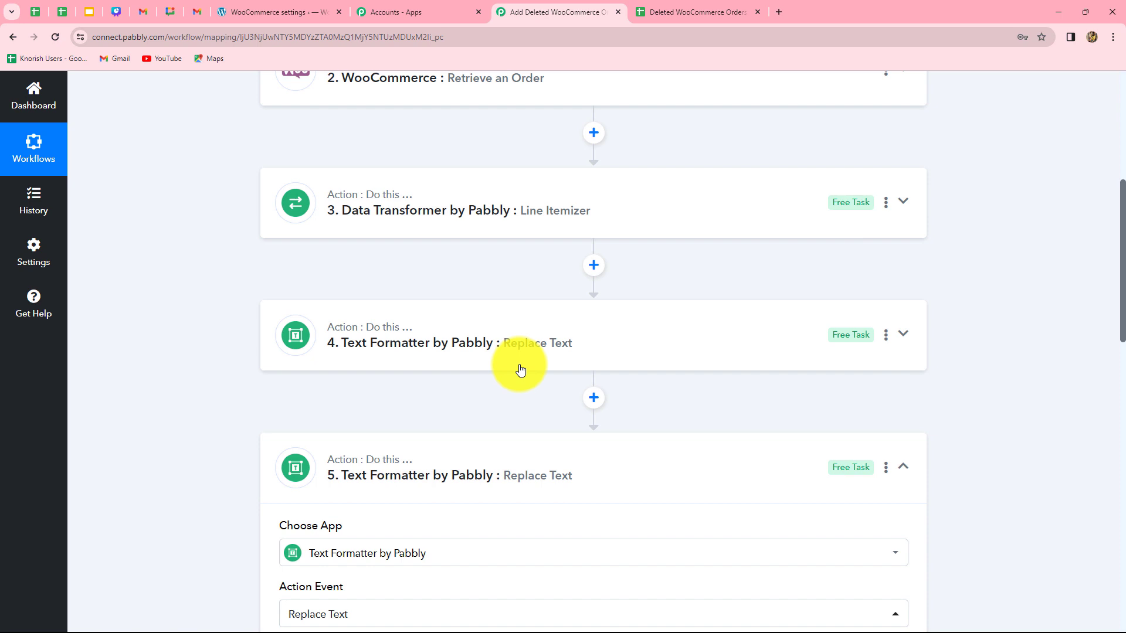
scroll(515, 370, "down", 20)
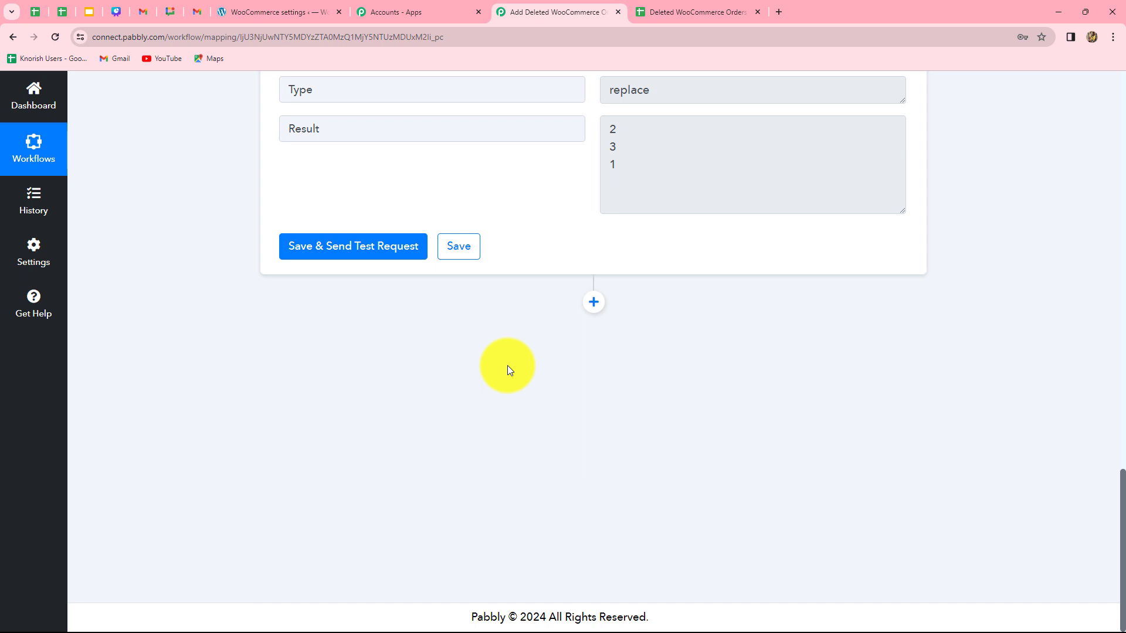
left_click(593, 302)
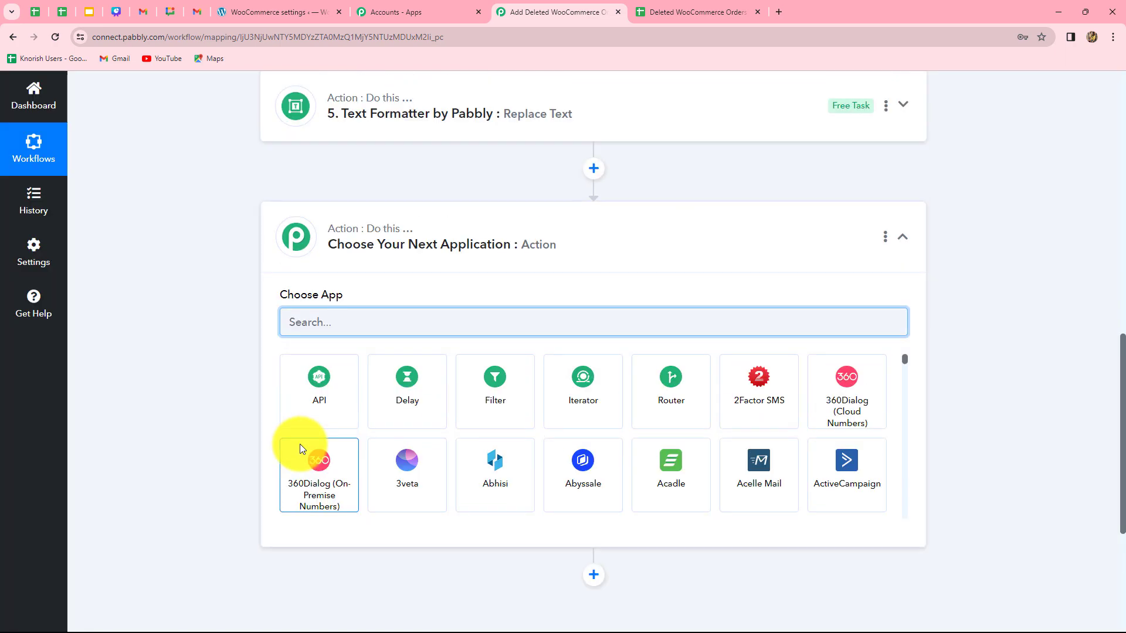
left_click(402, 309)
type("Goo")
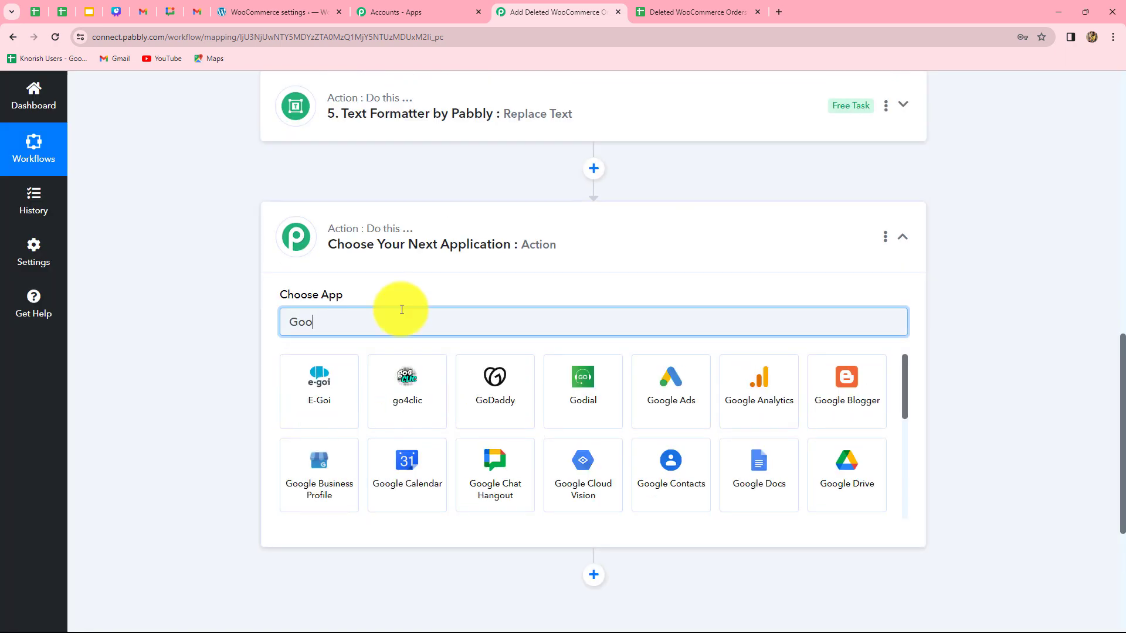
type("g")
left_click(873, 465)
left_click(340, 385)
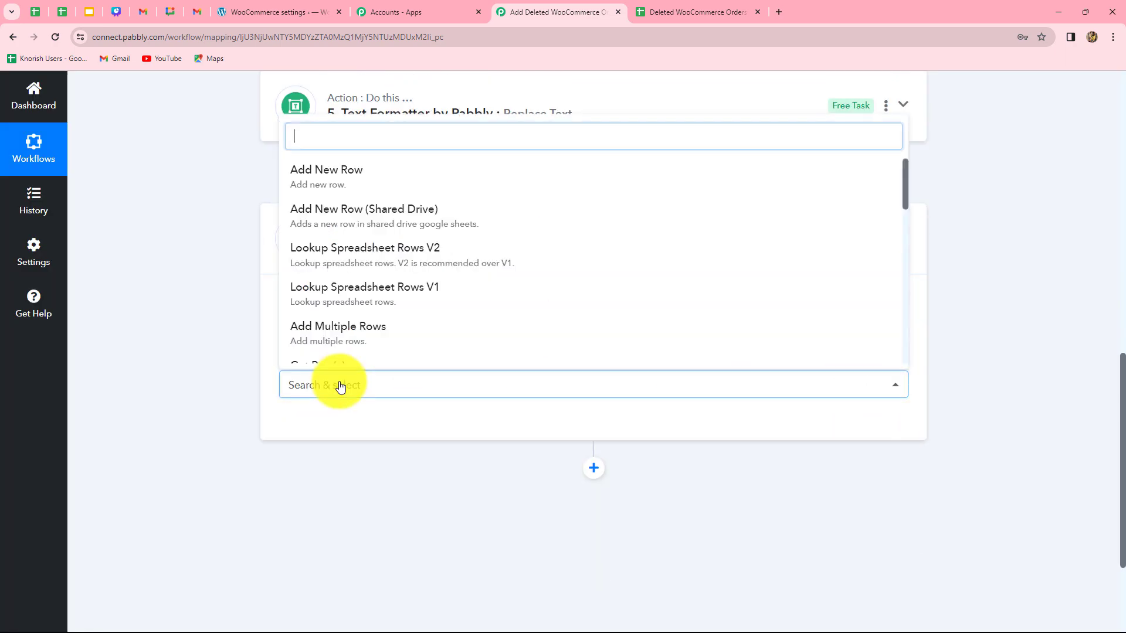
left_click(306, 175)
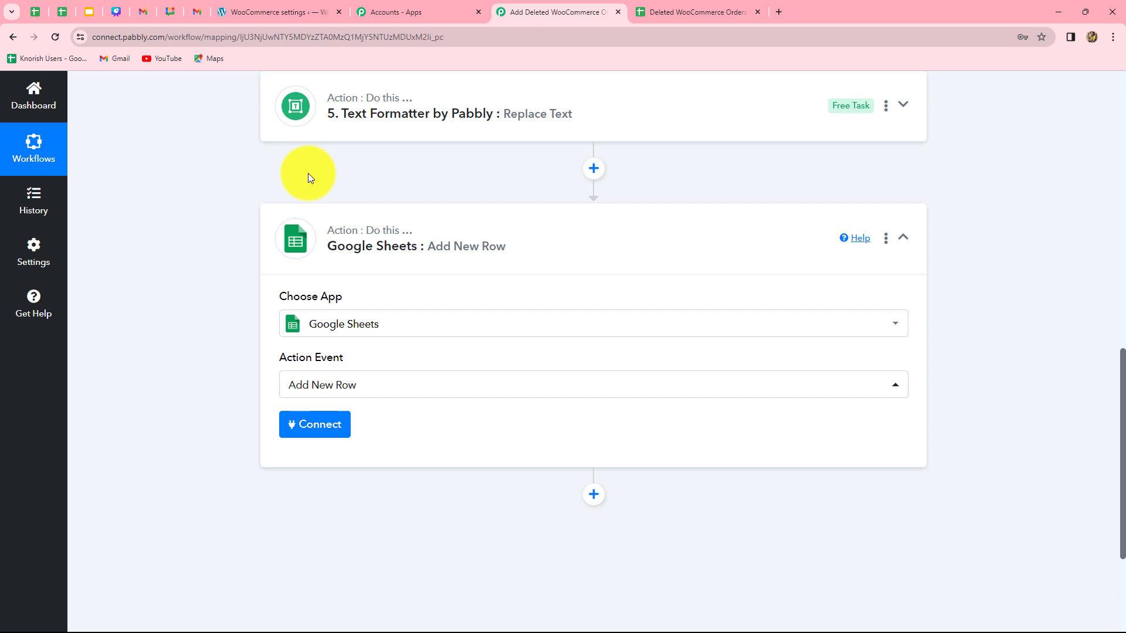
Connect Google Sheets using the existing Google Sheets #36 connection and save it
left_click(336, 430)
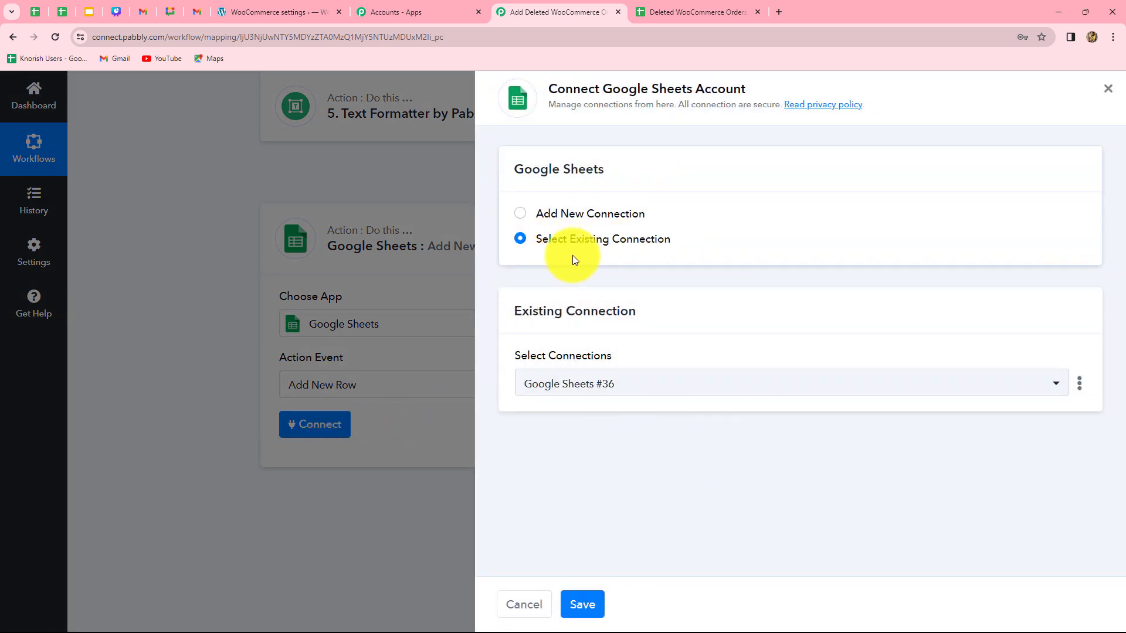
left_click(520, 218)
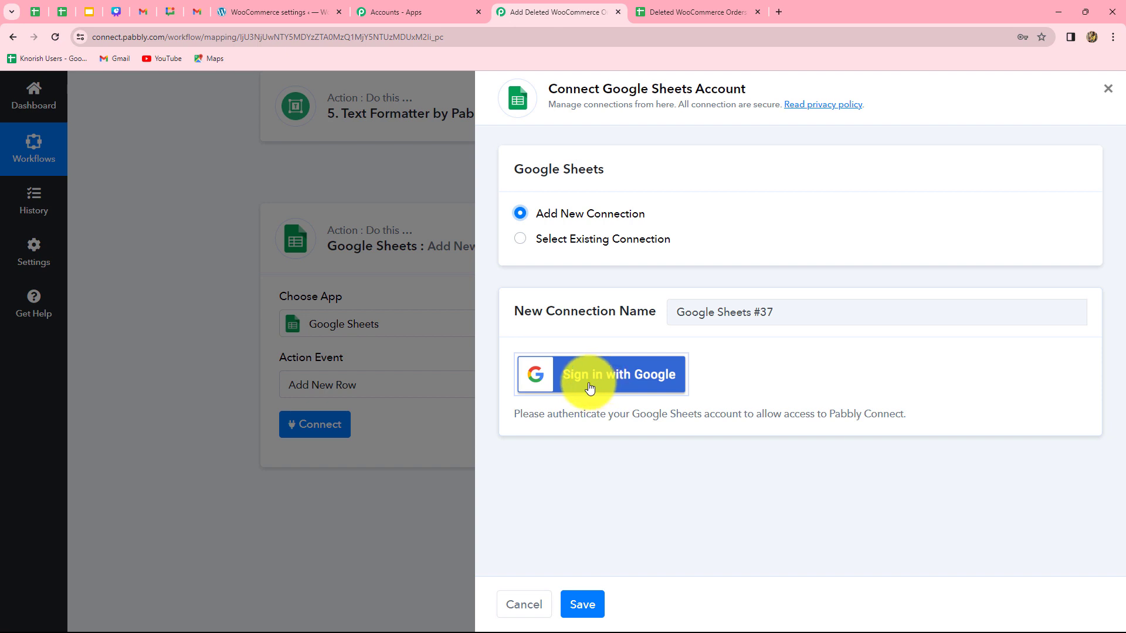
left_click(521, 241)
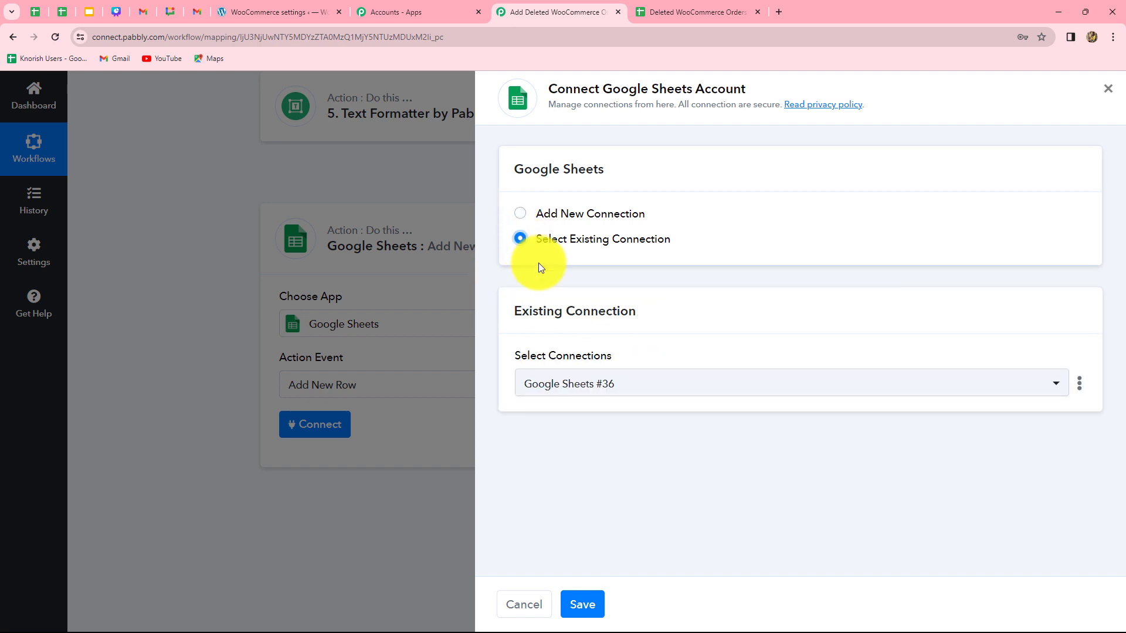
left_click(569, 604)
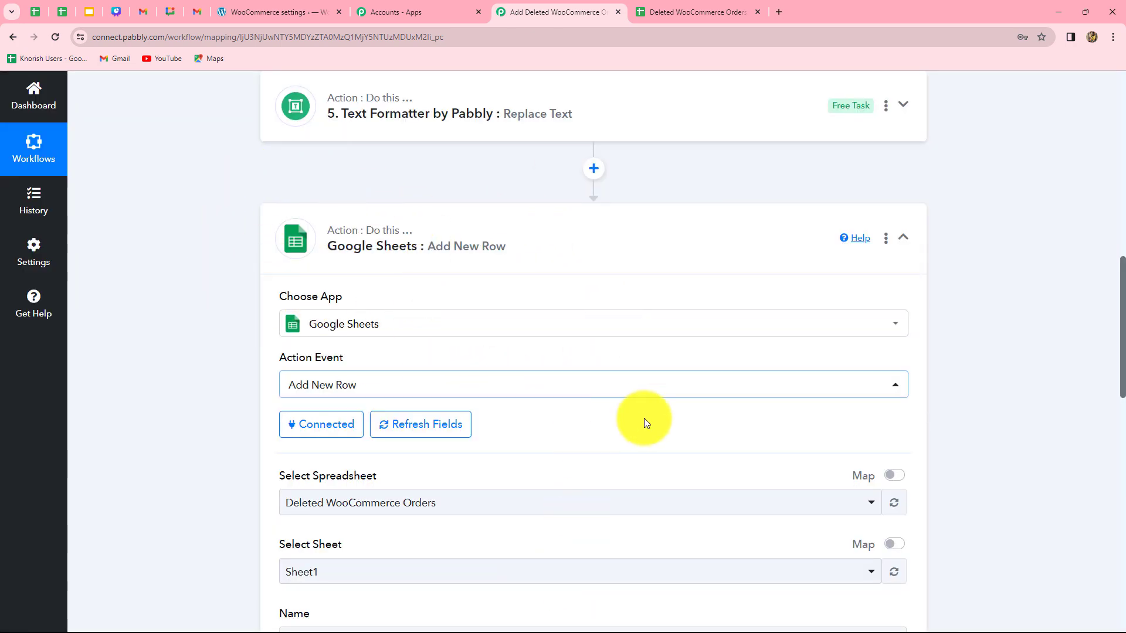
Compare the Add New Row fields with the column headers of the Deleted WooCommerce Orders spreadsheet
scroll(652, 420, "down", 5)
scroll(529, 419, "up", 3)
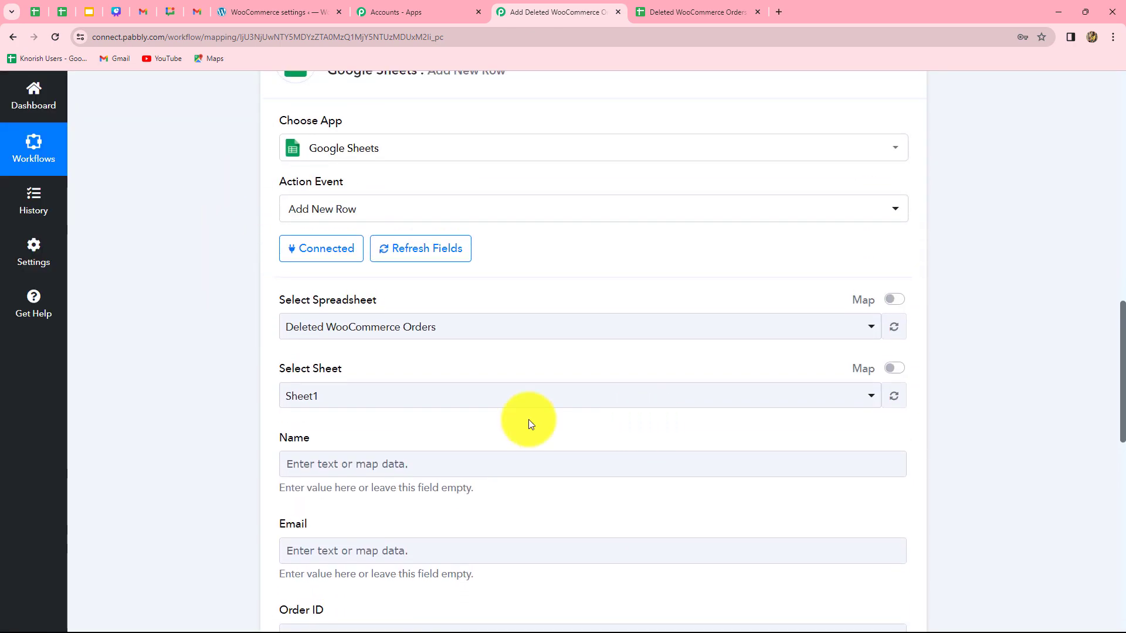
scroll(473, 420, "down", 8)
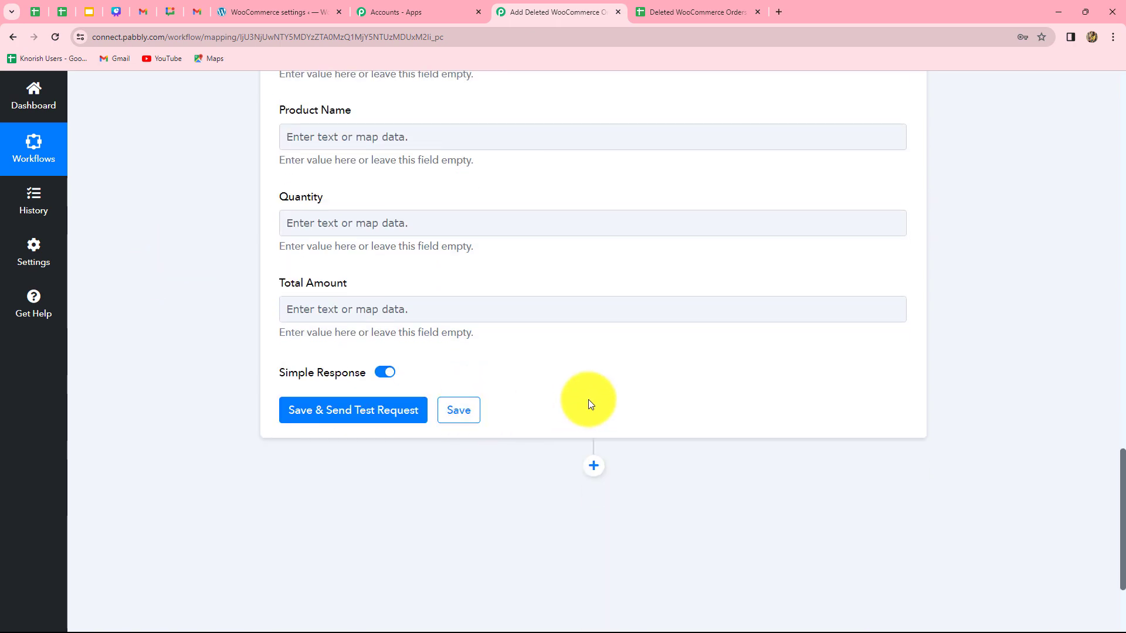
scroll(590, 402, "up", 9)
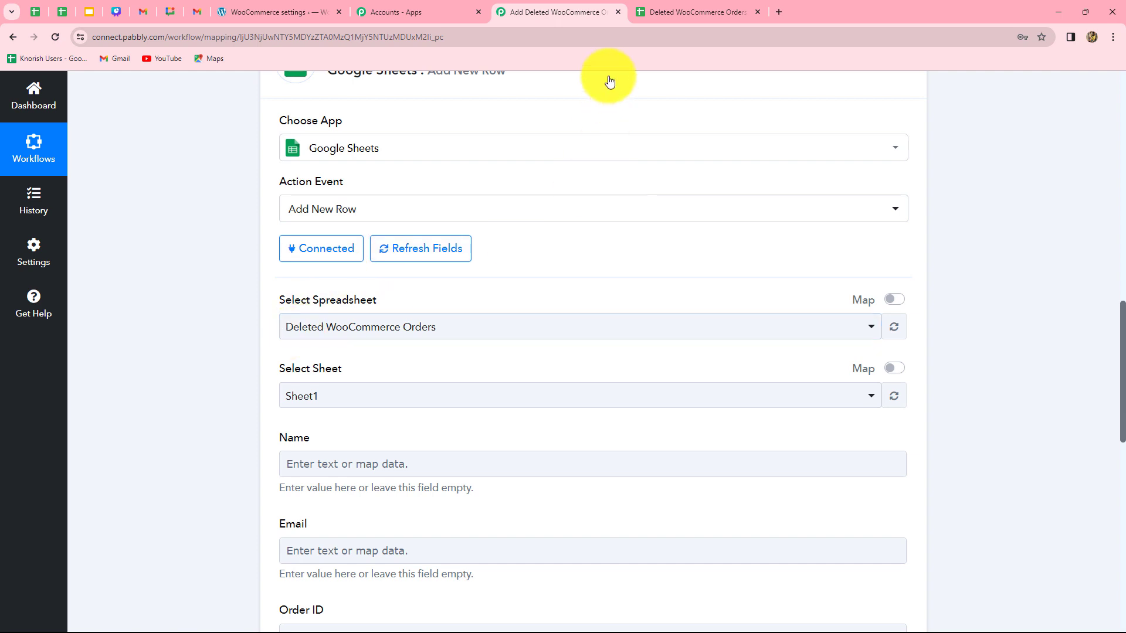
left_click(663, 7)
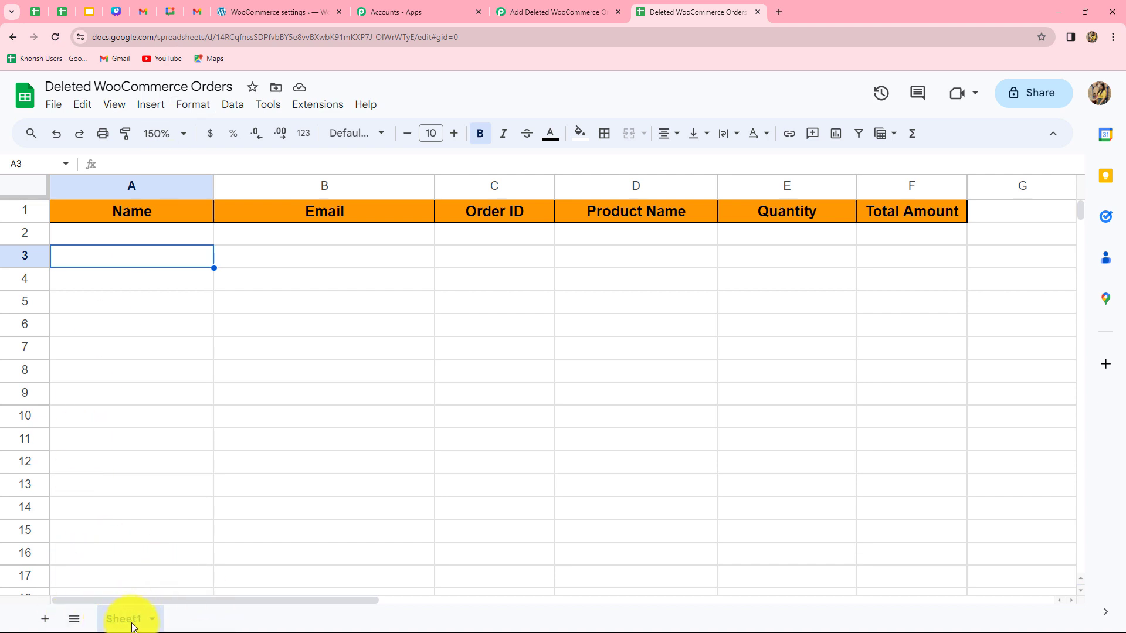
left_click(569, 11)
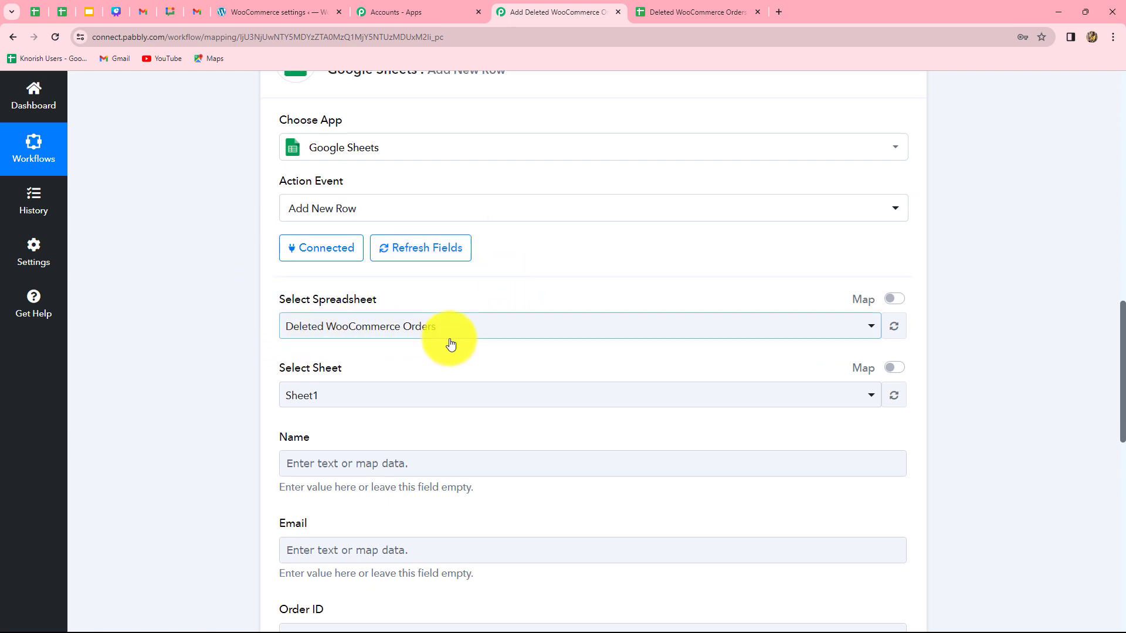
Map the Name field to the Shipping First Name and Billing Last Name from the Retrieve an Order step
scroll(450, 344, "down", 2)
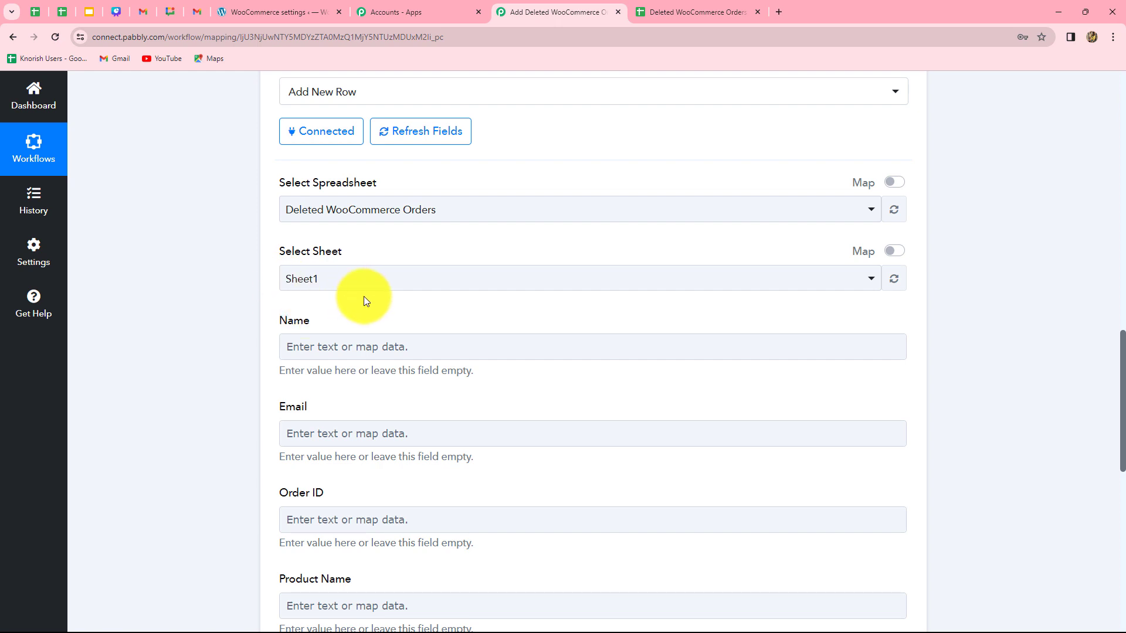
scroll(365, 300, "down", 2)
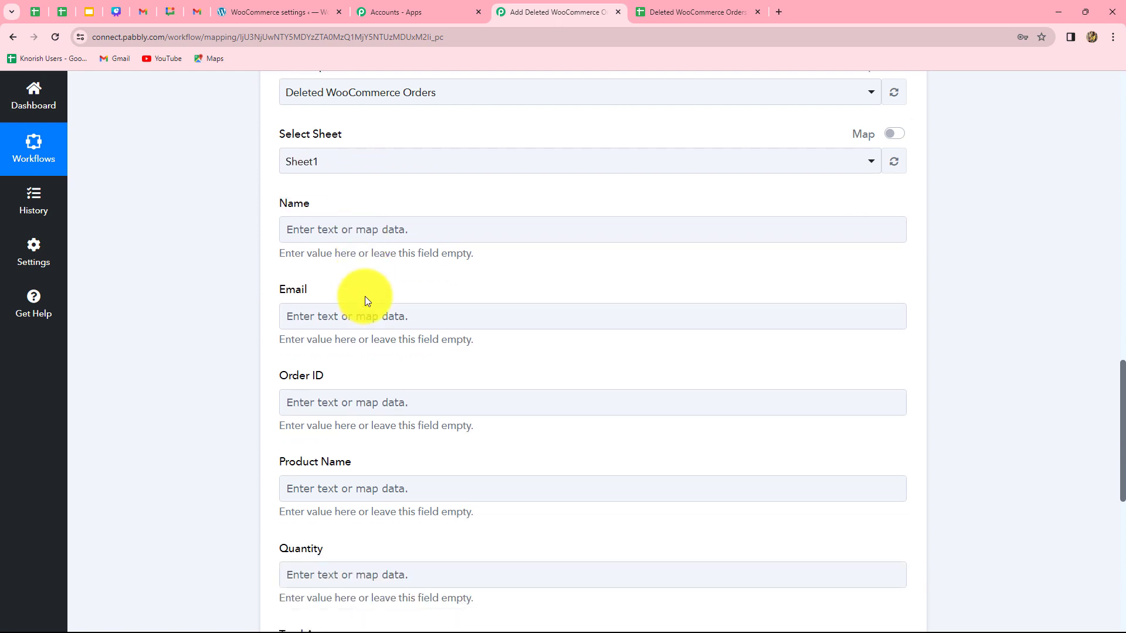
scroll(365, 300, "down", 3)
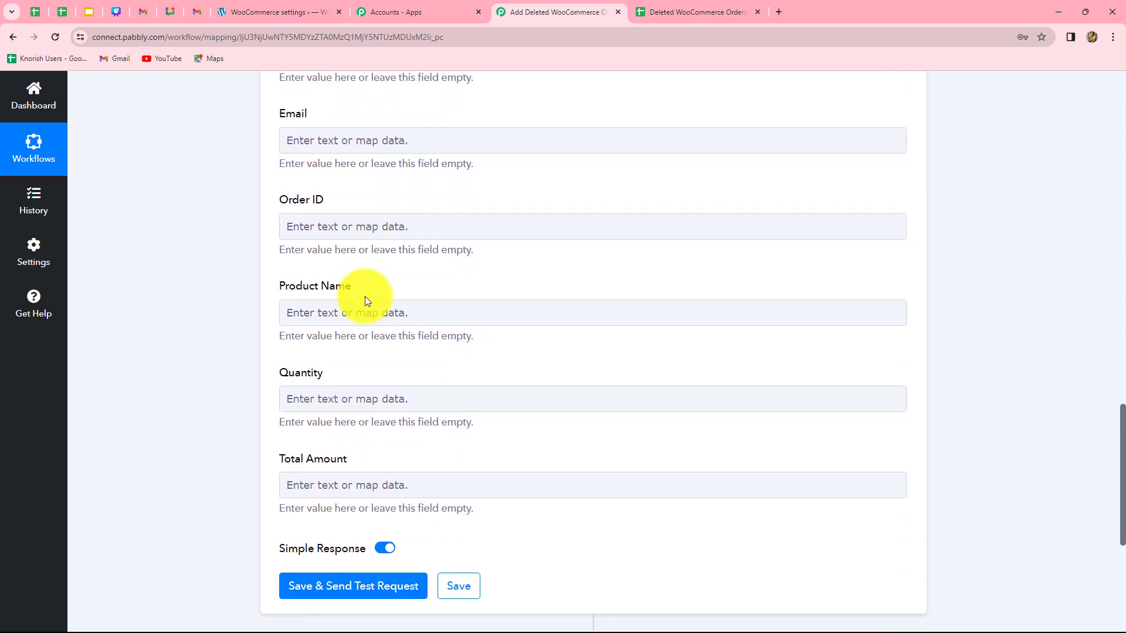
scroll(368, 301, "up", 7)
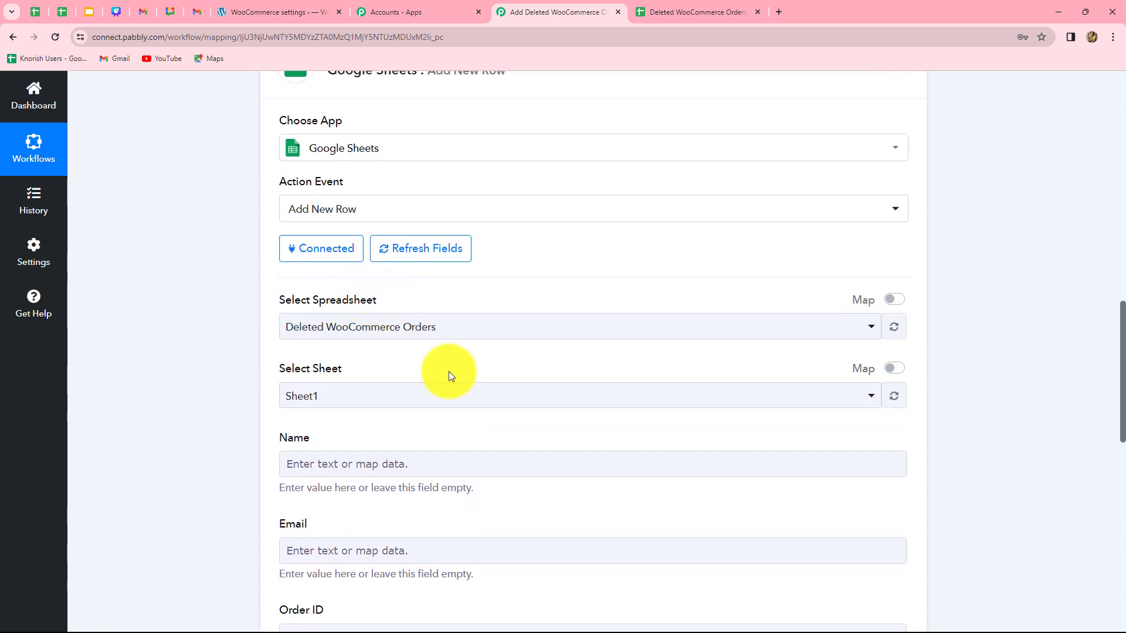
scroll(463, 381, "down", 4)
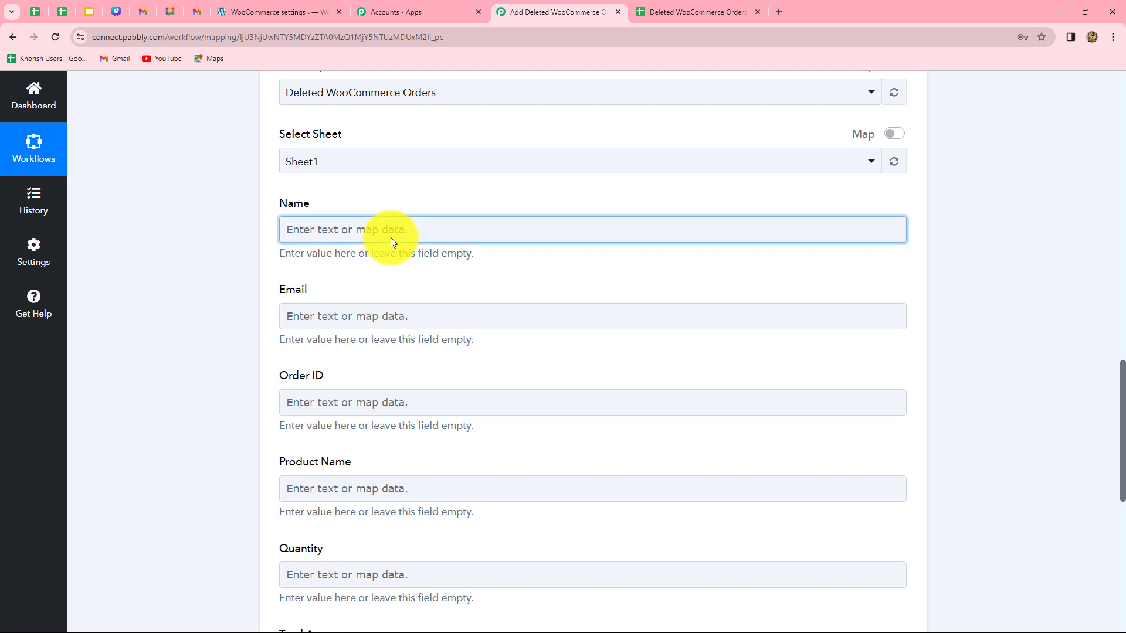
left_click(392, 241)
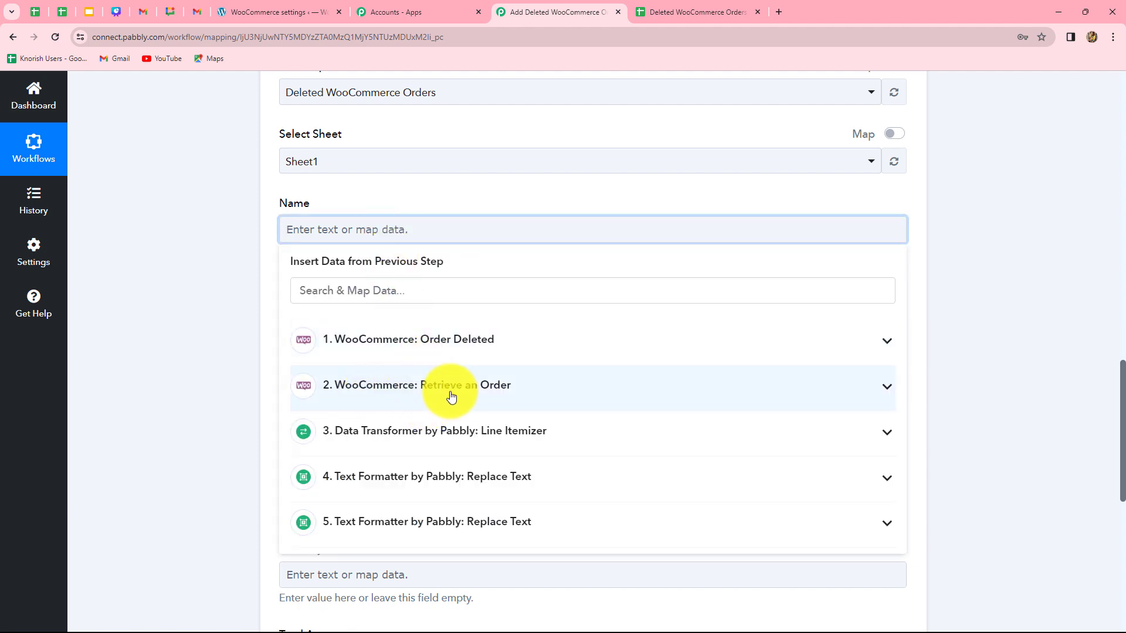
left_click(477, 390)
scroll(520, 492, "down", 1)
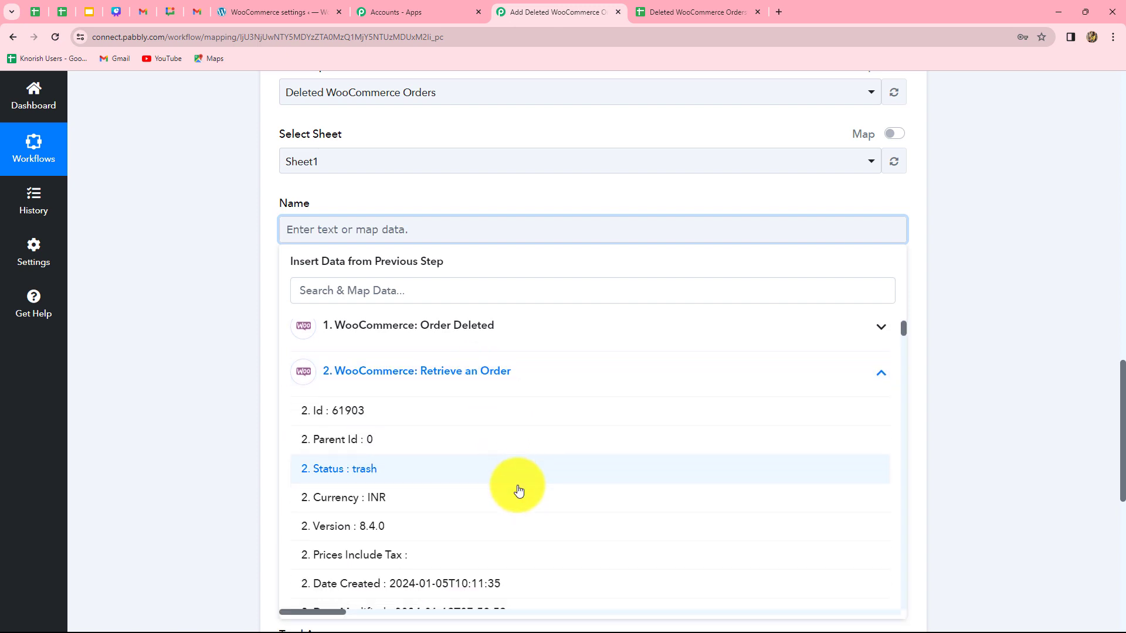
left_click(387, 291)
type("name")
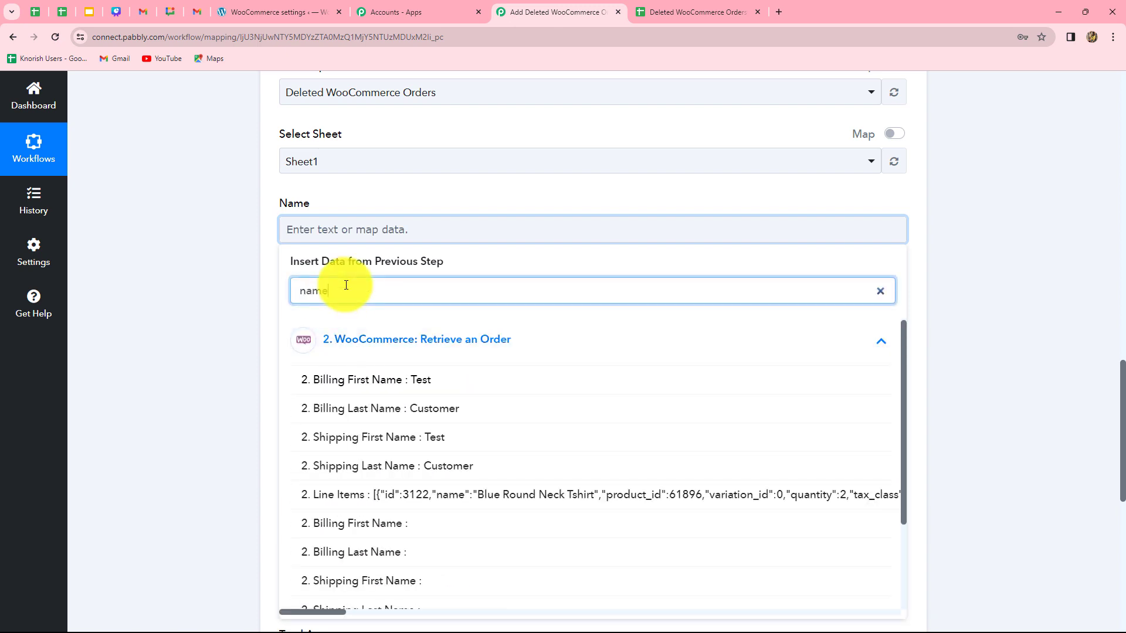
left_click(459, 441)
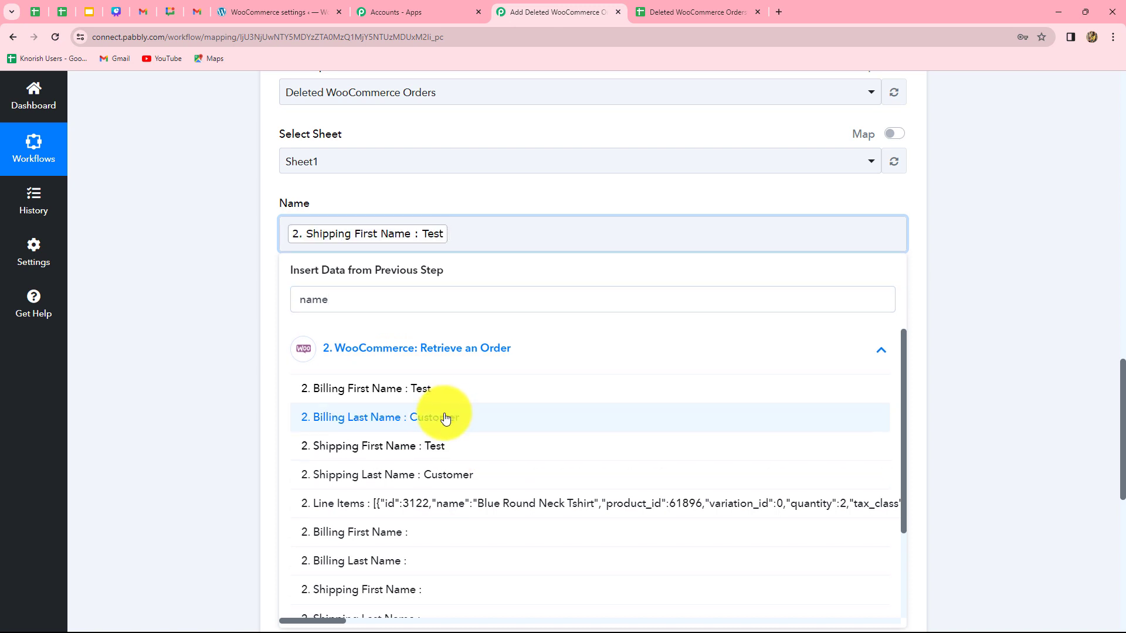
left_click(446, 418)
left_click(1051, 415)
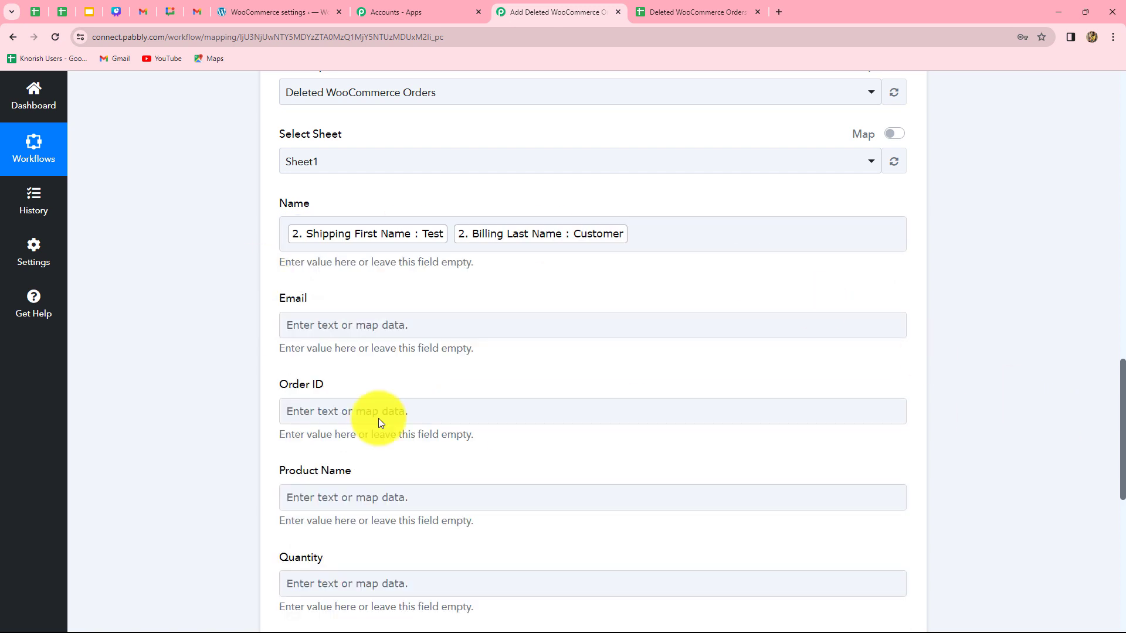
Map the Email field to the Billing Email from the Retrieve an Order step
left_click(623, 324)
scroll(622, 323, "down", 3)
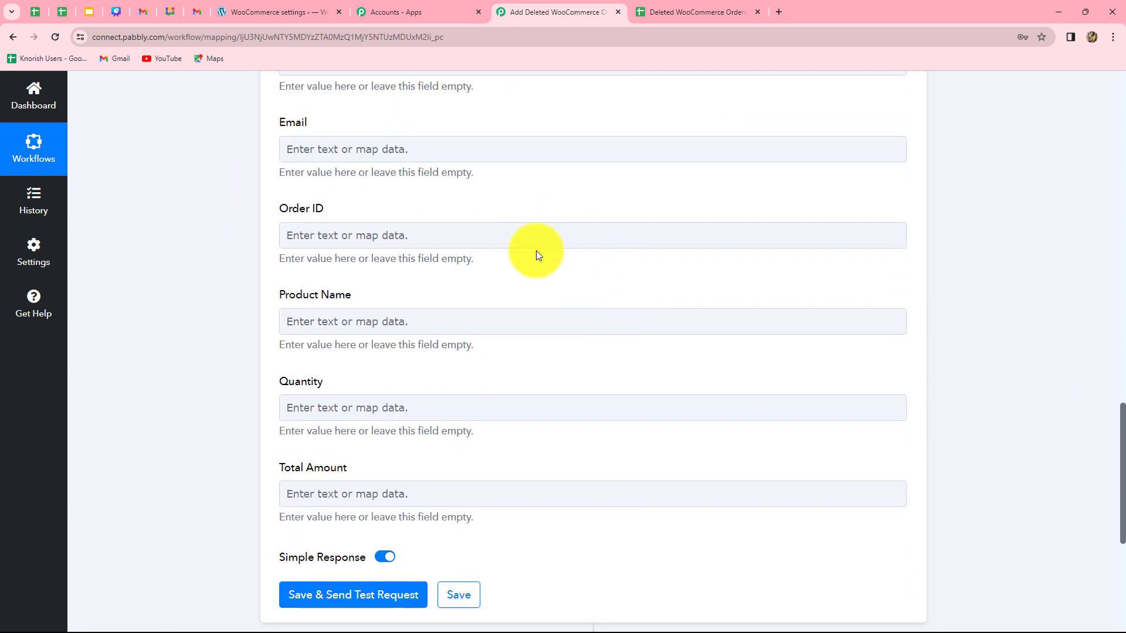
left_click(470, 153)
left_click(440, 305)
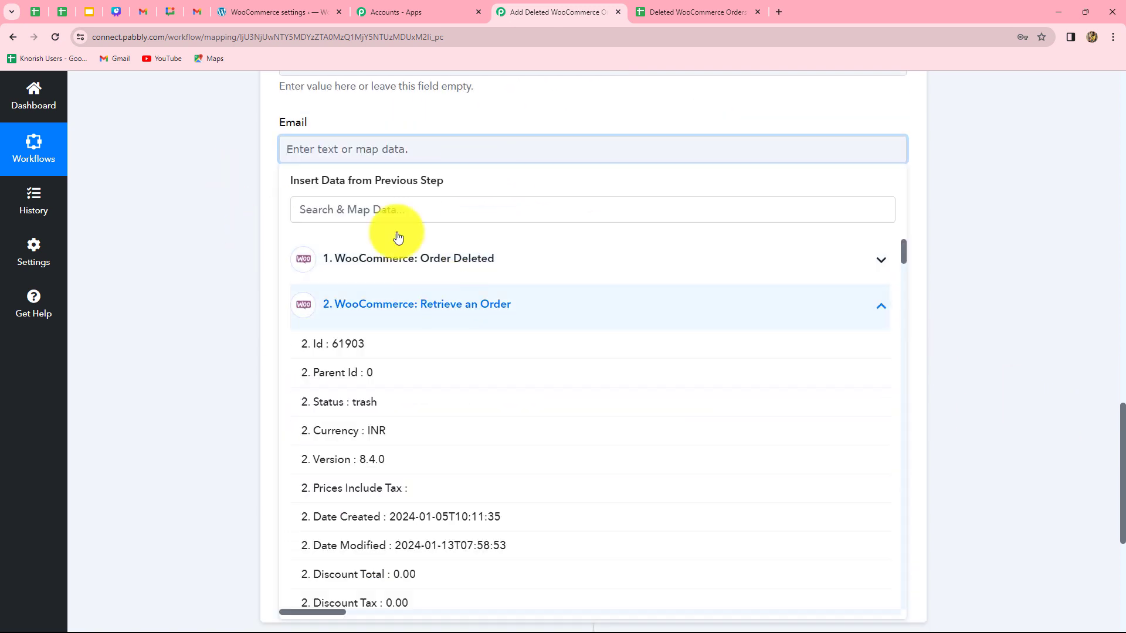
left_click(369, 218)
type("email")
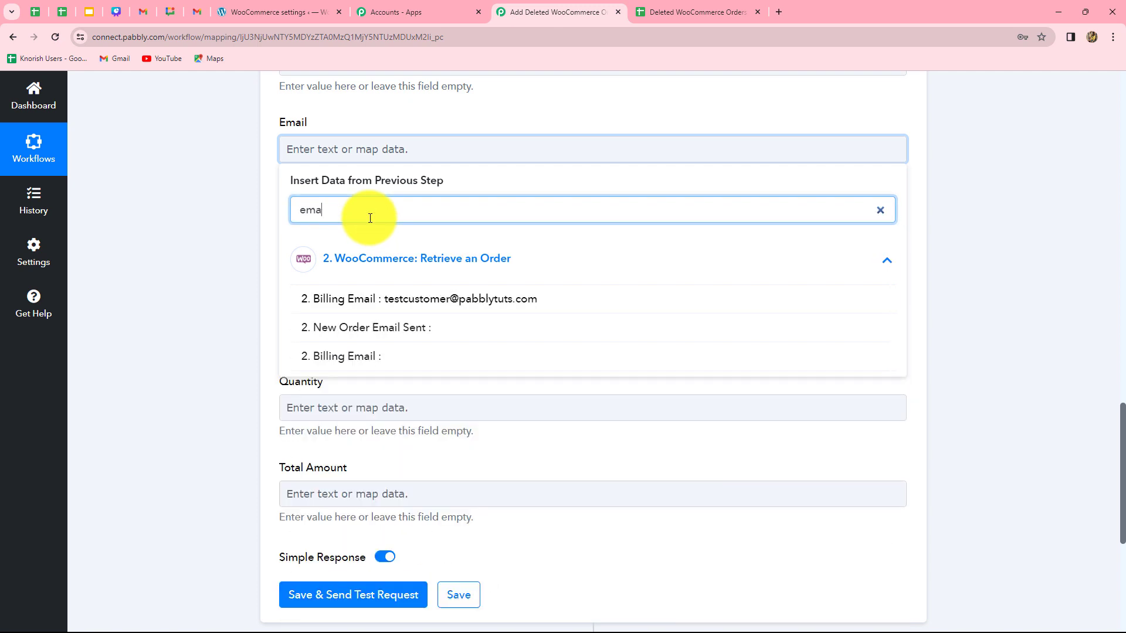
left_click(452, 299)
left_click(248, 301)
Map the Order ID field to the Id from the Order Deleted trigger step
scroll(248, 300, "down", 2)
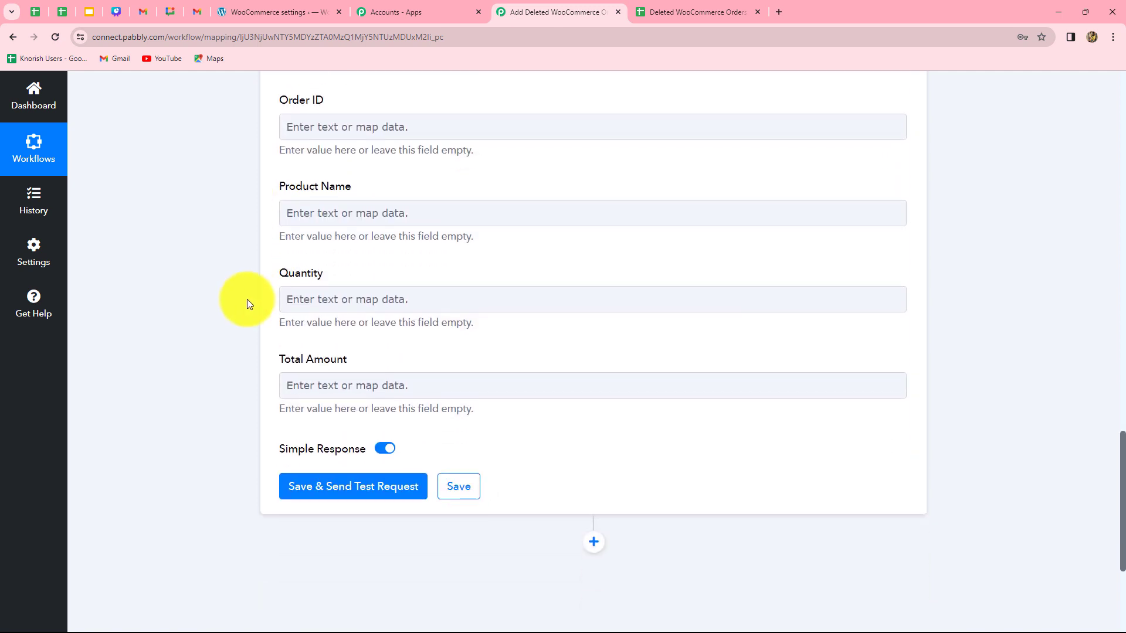
scroll(338, 234, "up", 1)
left_click(340, 184)
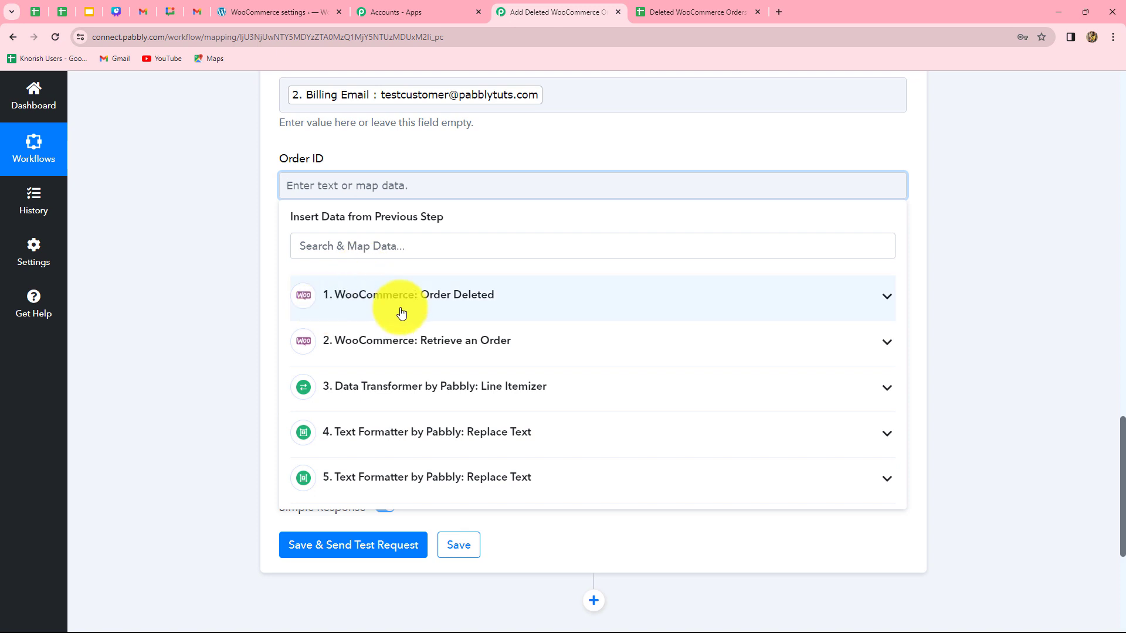
left_click(314, 297)
left_click(363, 339)
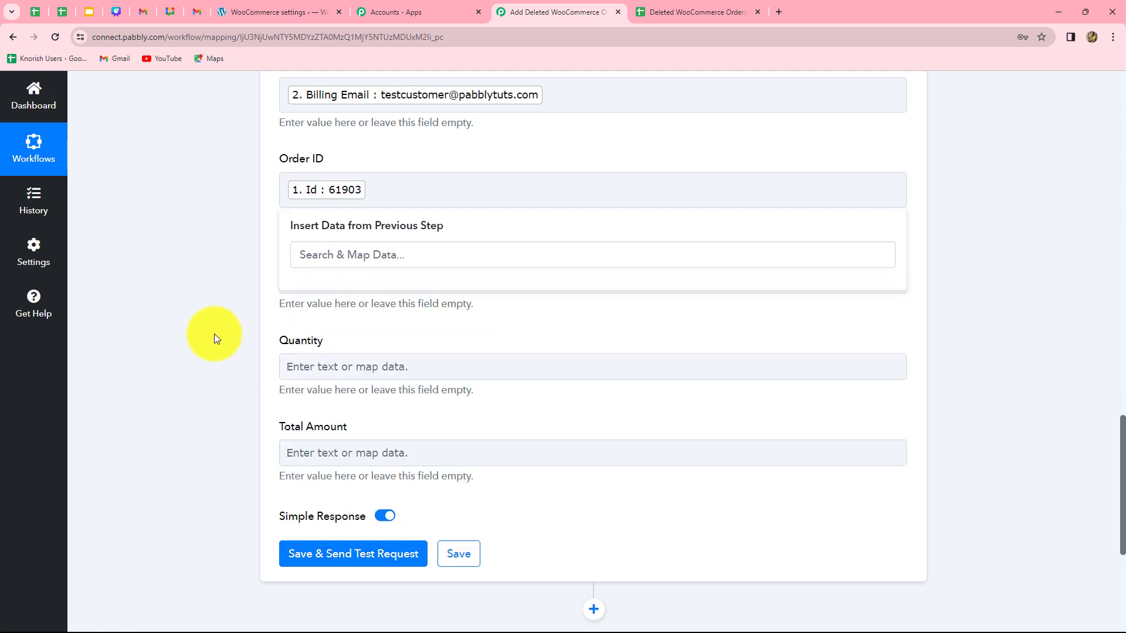
left_click(214, 334)
Map the Product Name field to the Result of the first Replace Text step (step 4)
scroll(431, 365, "down", 1)
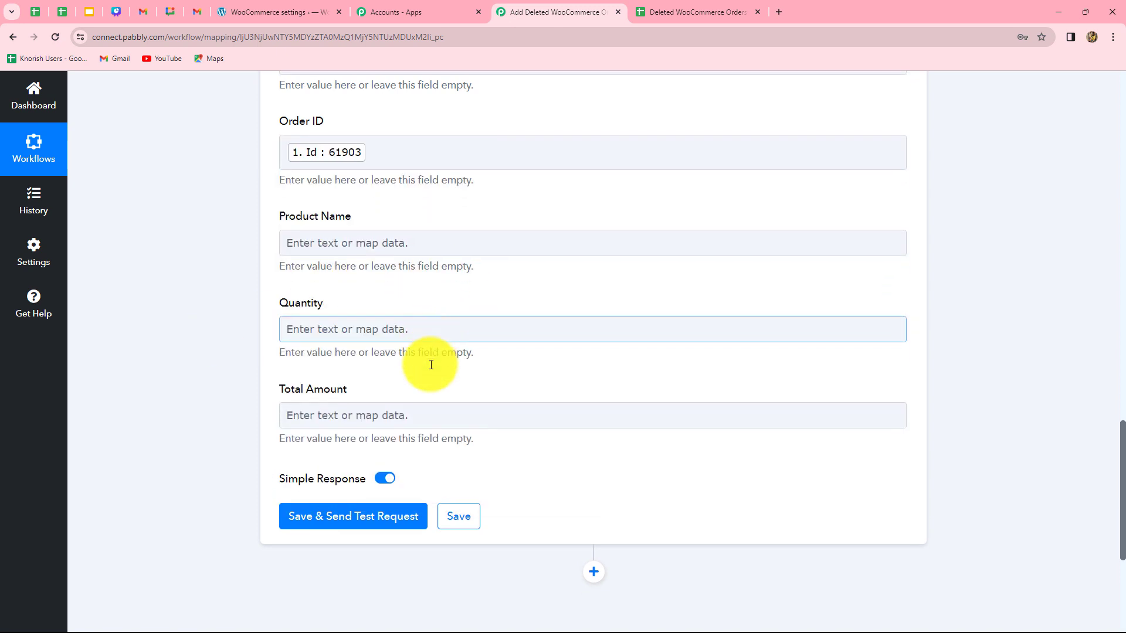
left_click(386, 227)
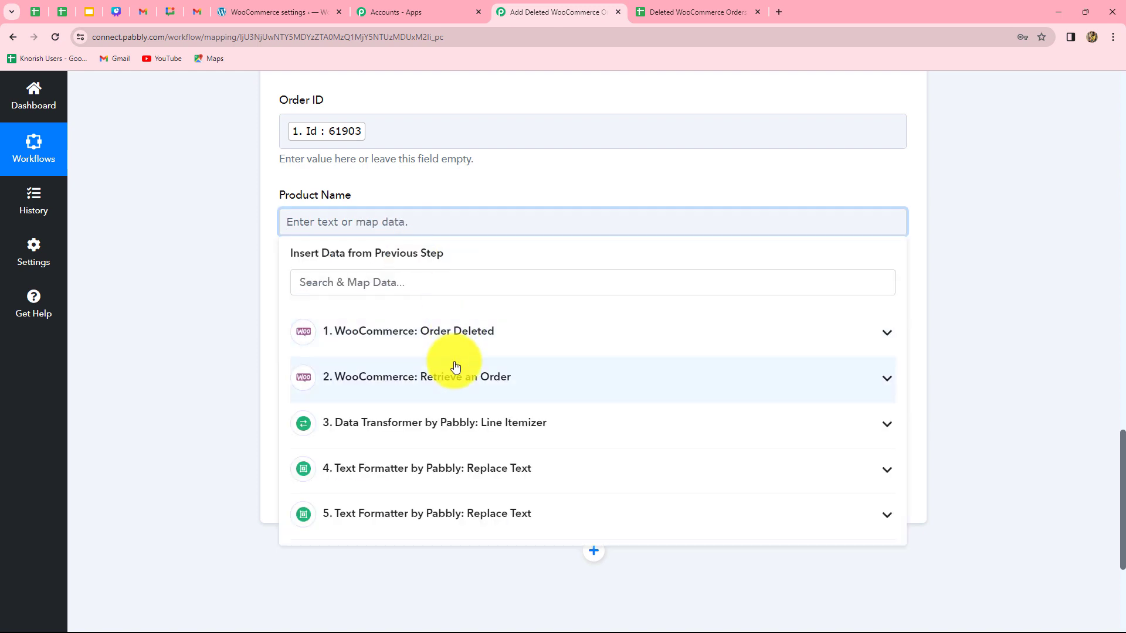
scroll(452, 364, "down", 2)
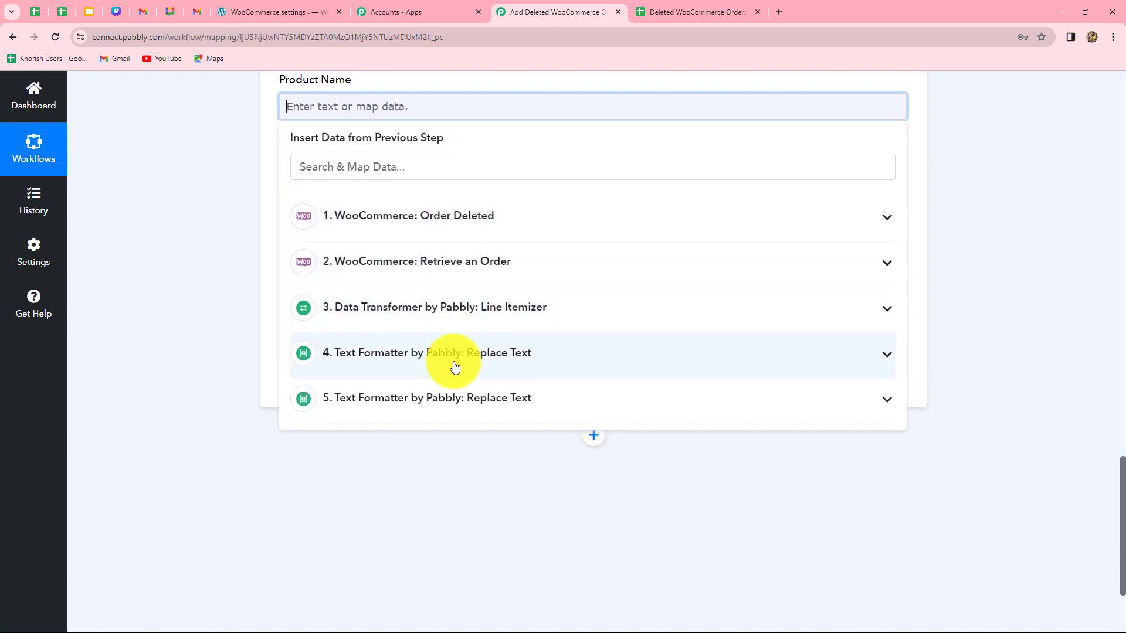
left_click(493, 355)
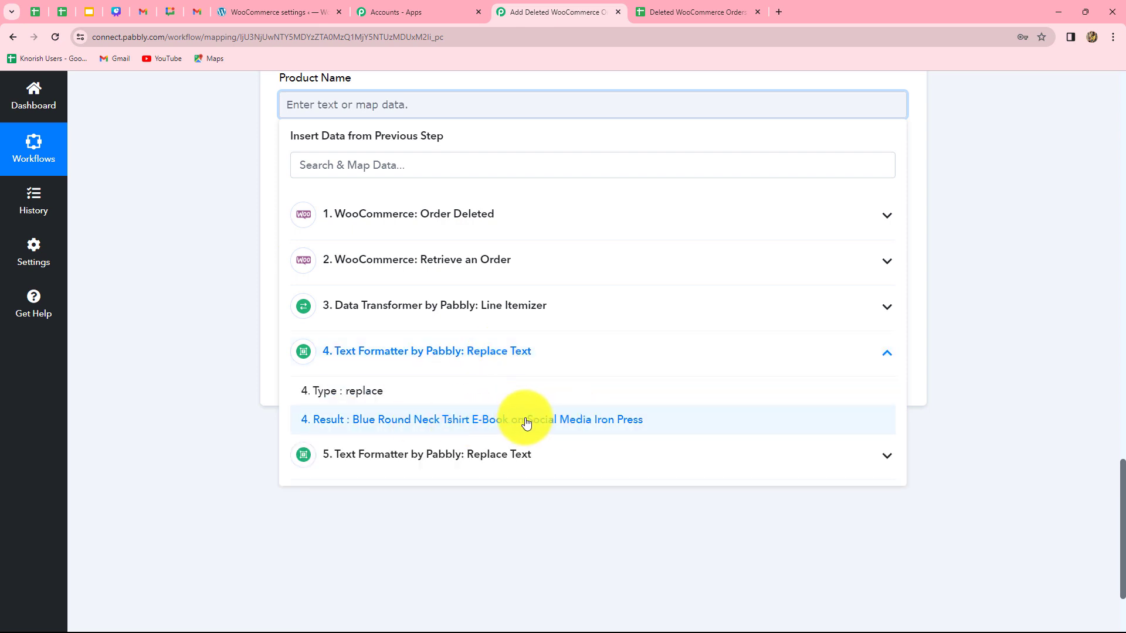
left_click(547, 420)
left_click(1065, 337)
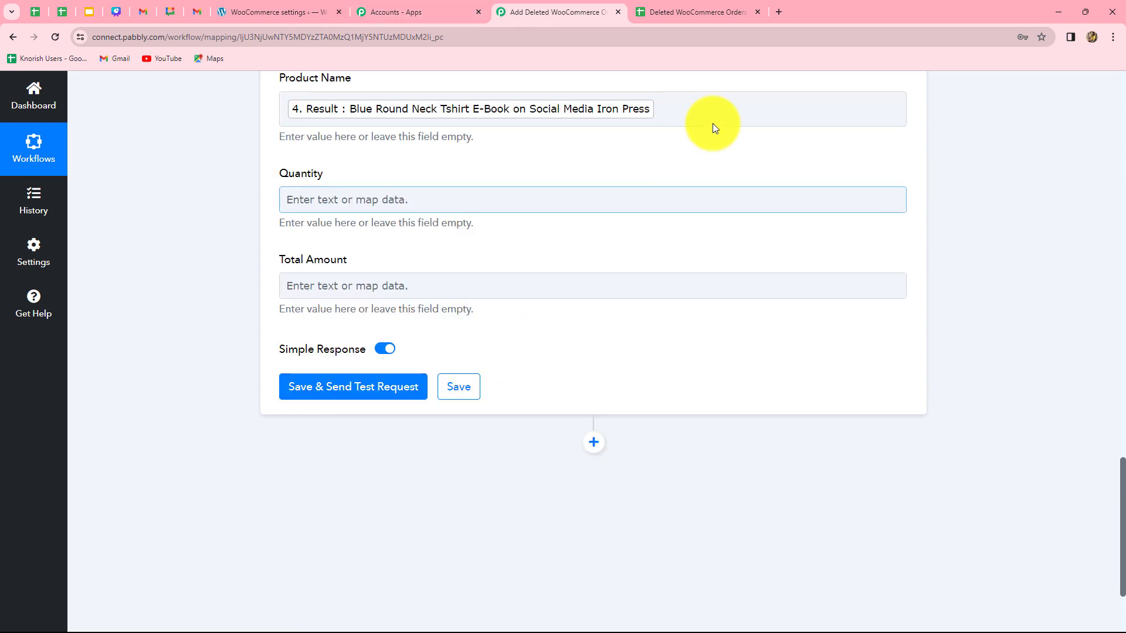
Map the Quantity field to the Result of the second Replace Text step (step 5)
left_click(515, 200)
scroll(493, 212, "down", 2)
scroll(428, 139, "up", 2)
left_click(427, 140)
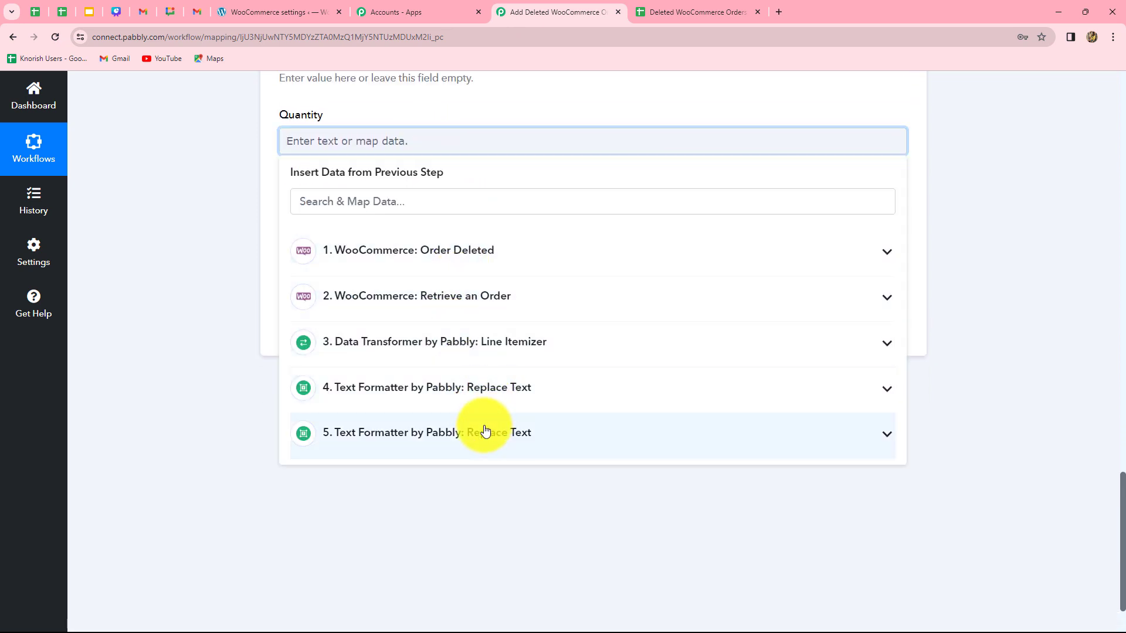
left_click(486, 437)
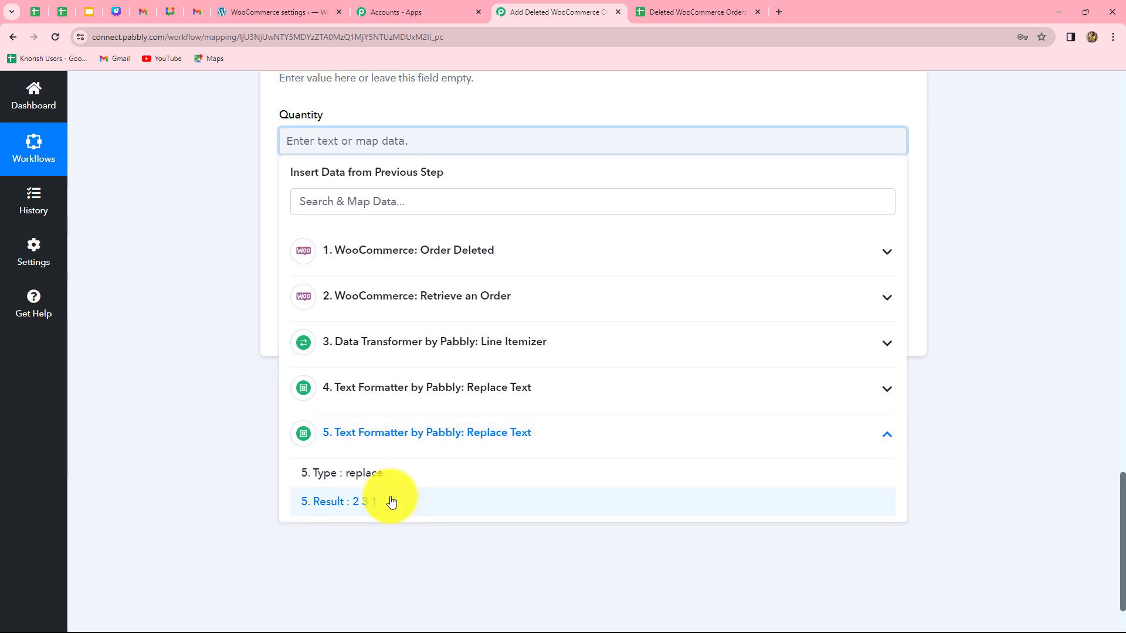
left_click(389, 500)
left_click(991, 380)
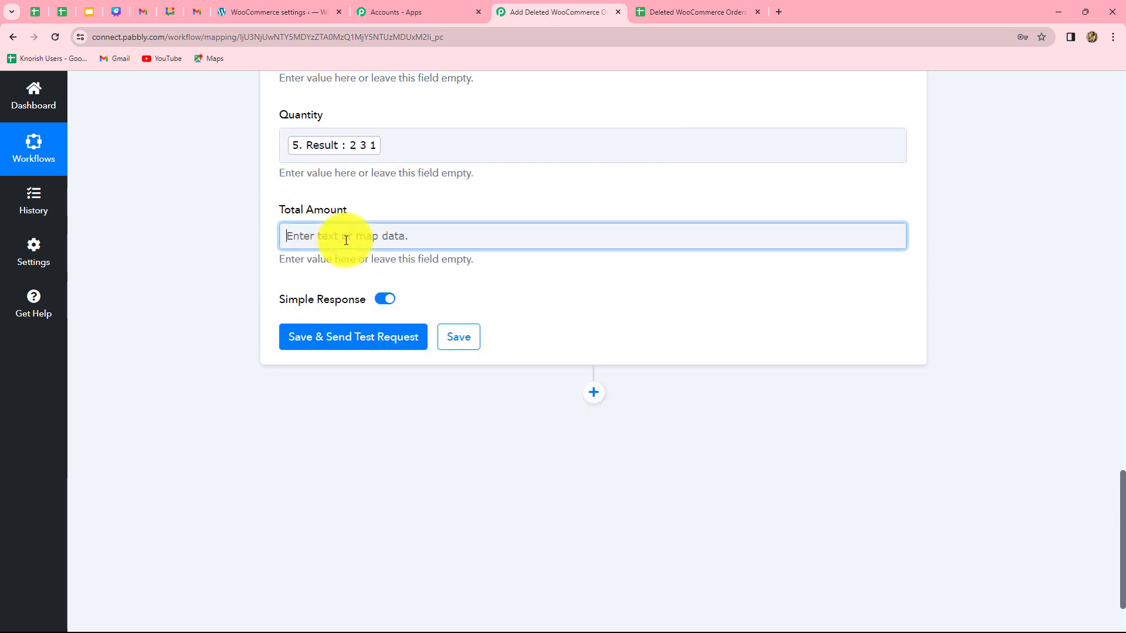
Map the Total Amount field to the order Total from the Retrieve an Order step
left_click(382, 239)
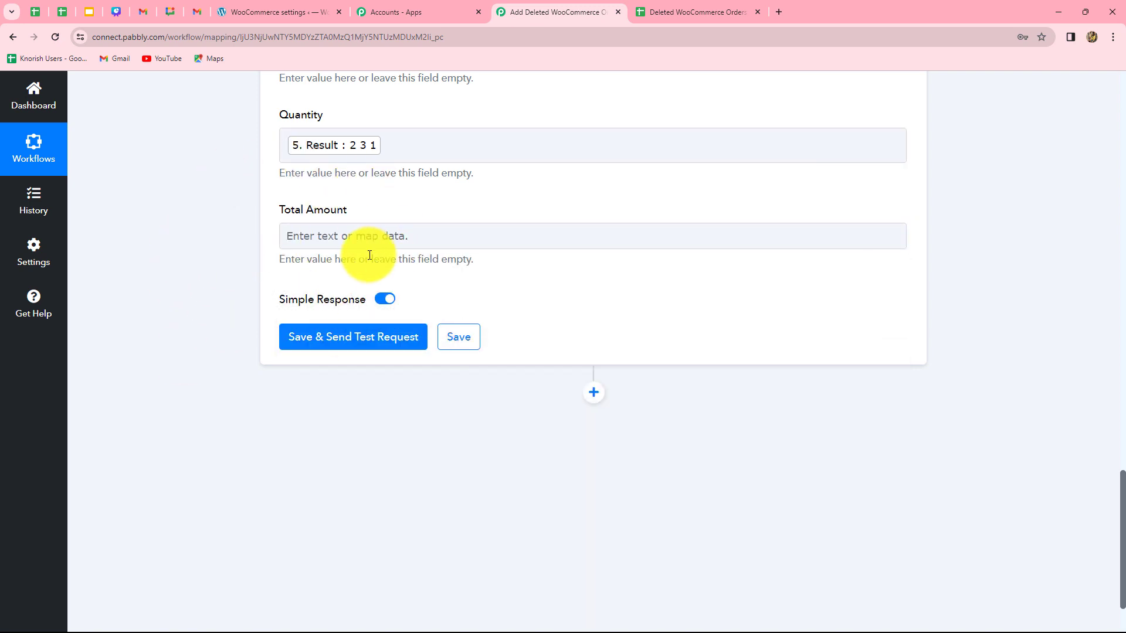
left_click(400, 241)
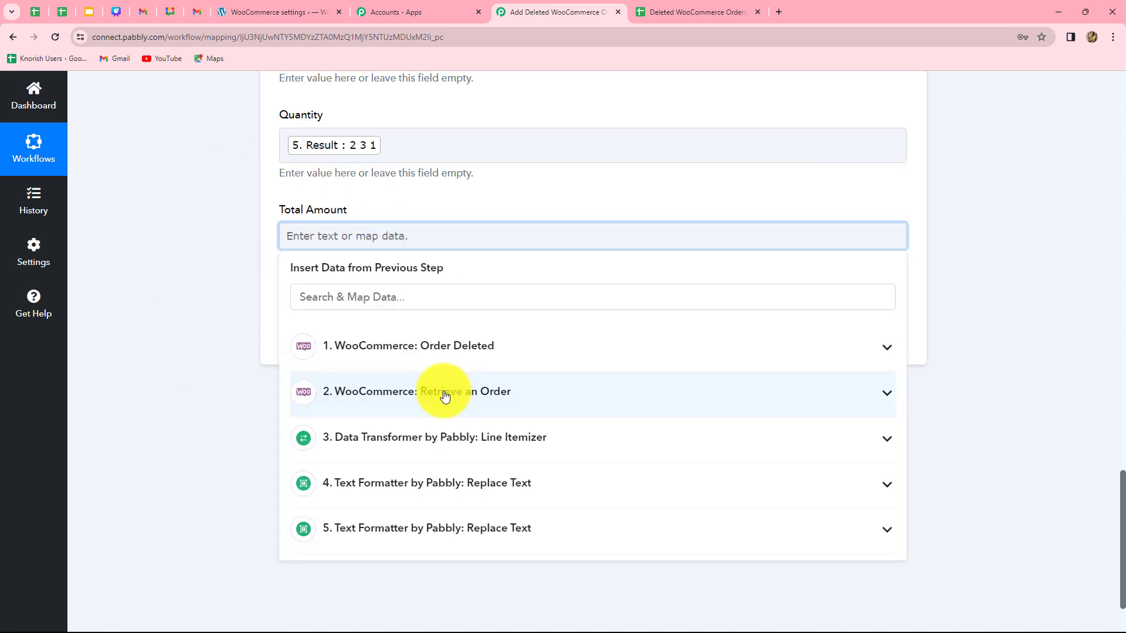
left_click(440, 392)
left_click(358, 294)
type("tot")
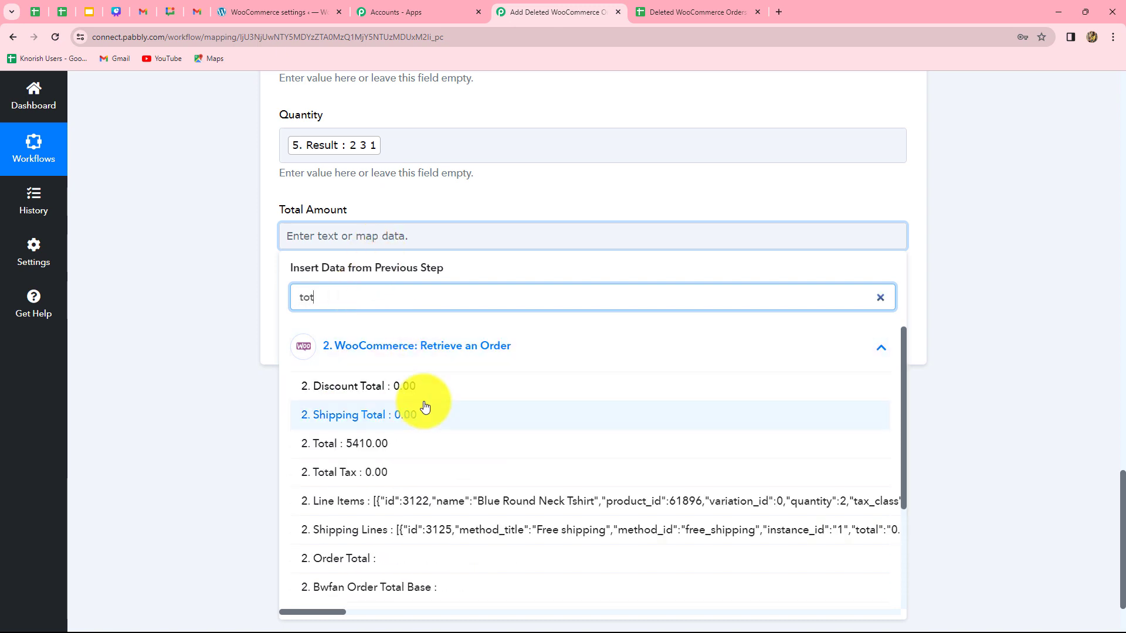
left_click(377, 443)
left_click(921, 350)
Save and send a test request for the Add New Row step, then check the new row in the Deleted WooCommerce Orders spreadsheet
left_click(334, 350)
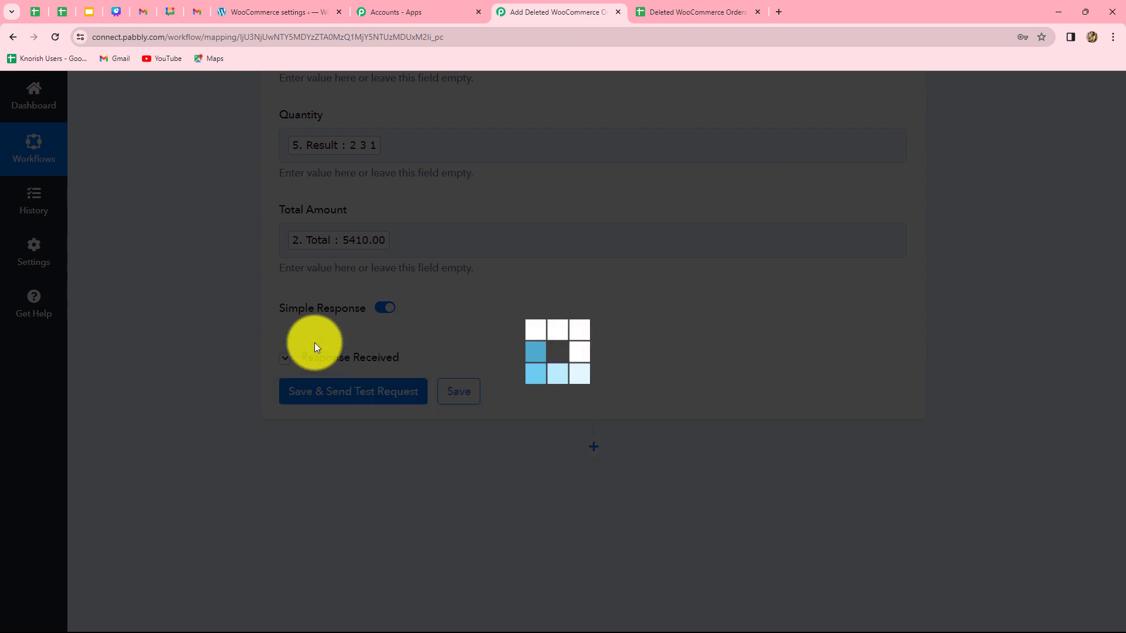
scroll(1059, 457, "down", 1)
scroll(1058, 456, "down", 2)
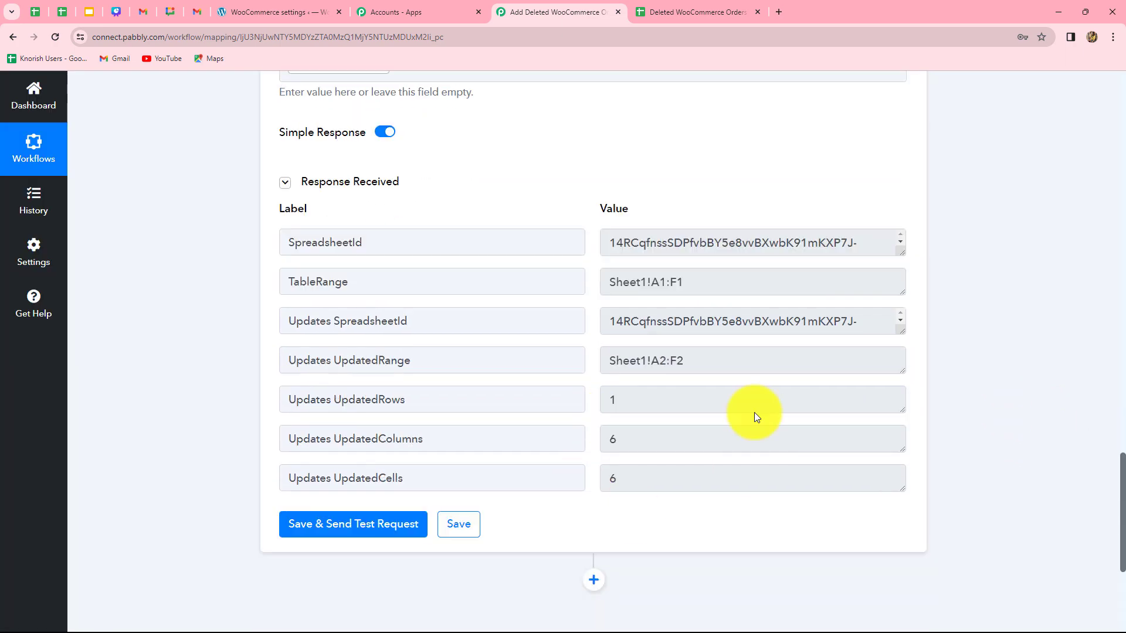
scroll(1011, 421, "up", 7)
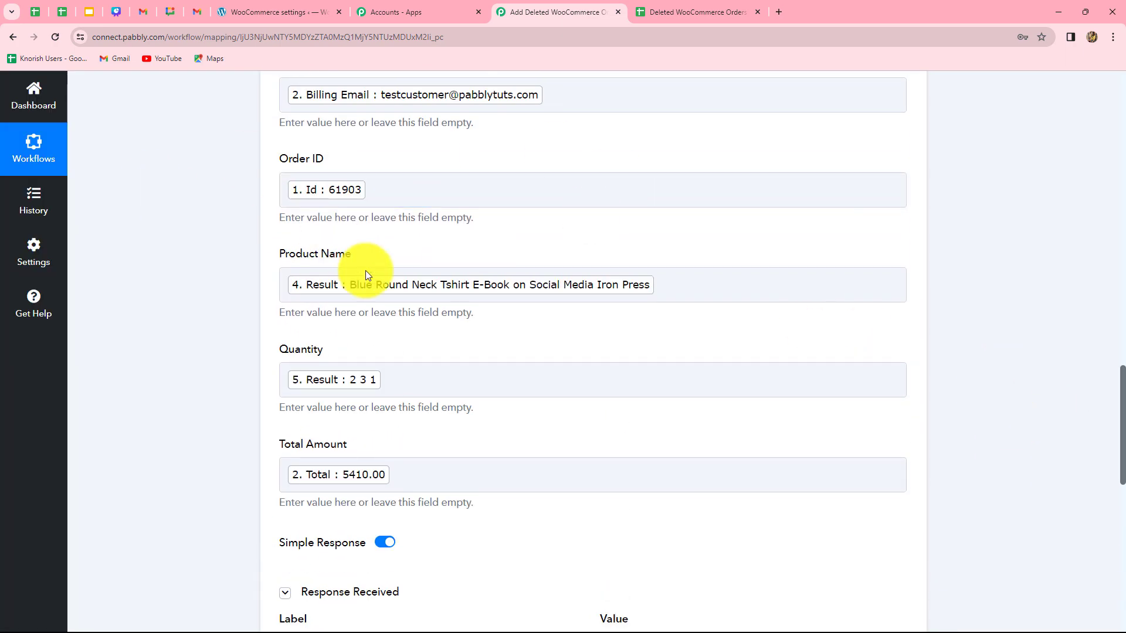
left_click(500, 469)
left_click(257, 283)
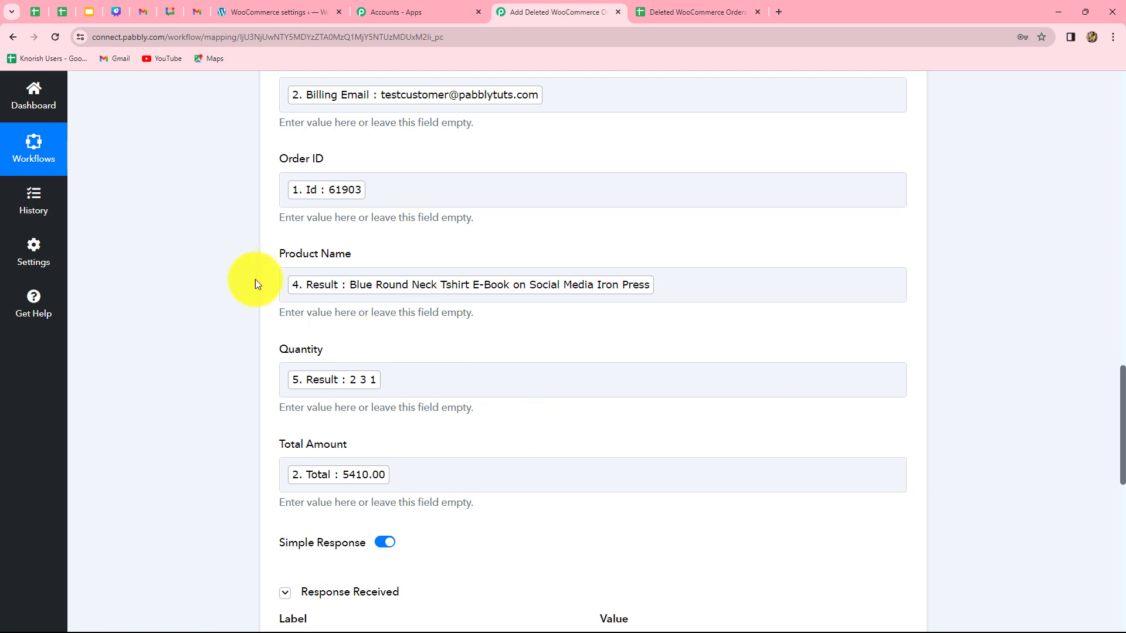
scroll(645, 457, "up", 3)
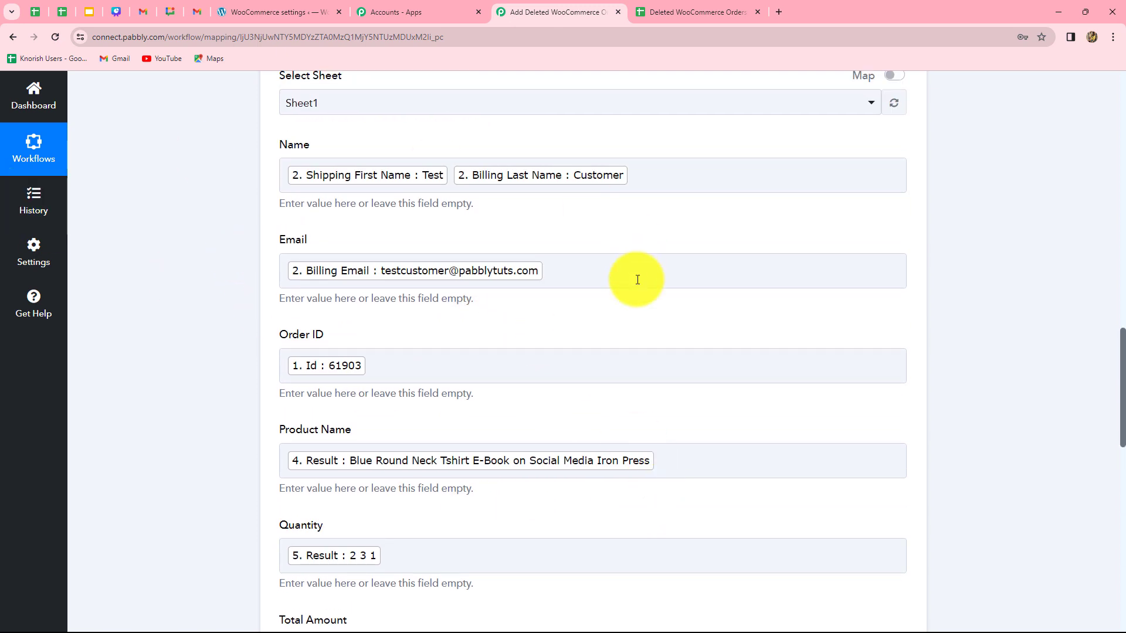
left_click(697, 8)
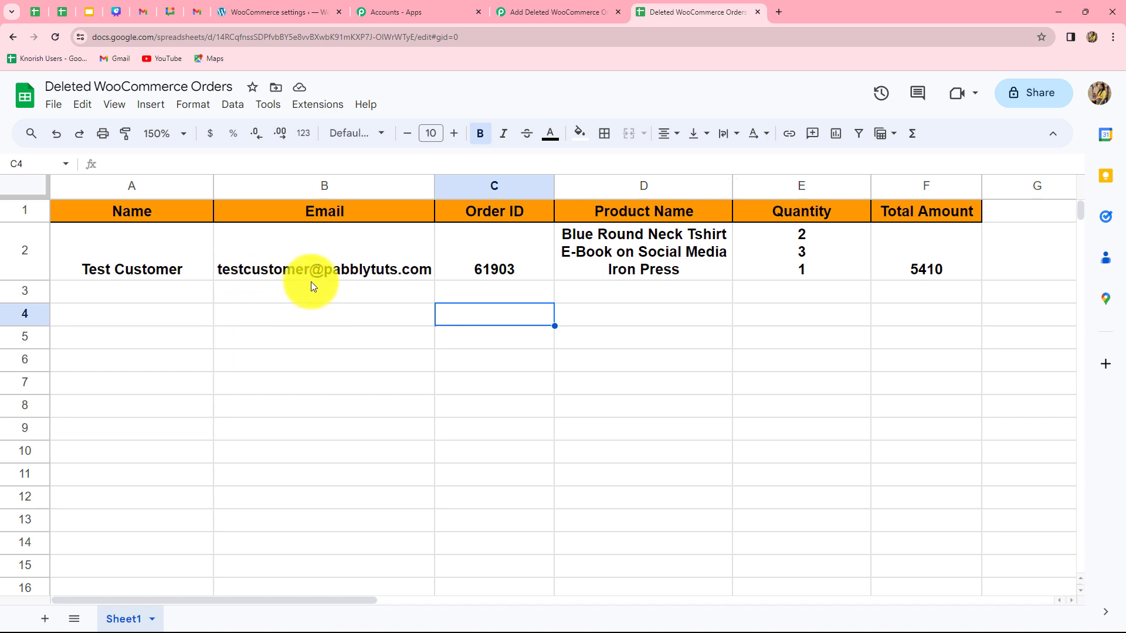
mouse_move(311, 282)
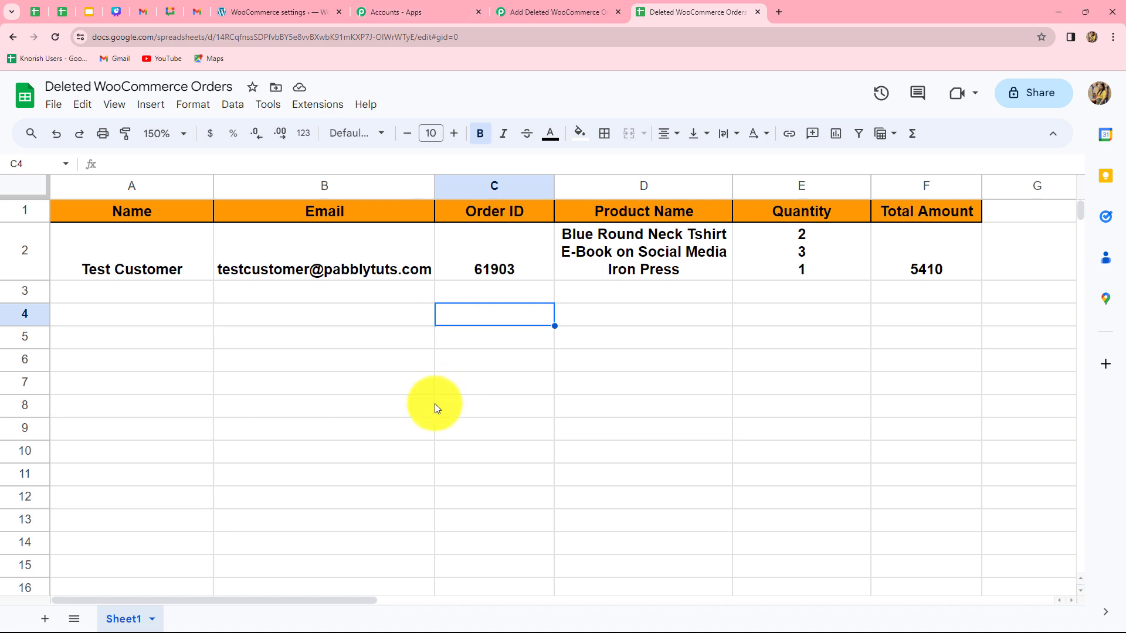
Open the most recent WooCommerce order from the Orders list and move it to the trash to trigger the workflow
left_click(248, 11)
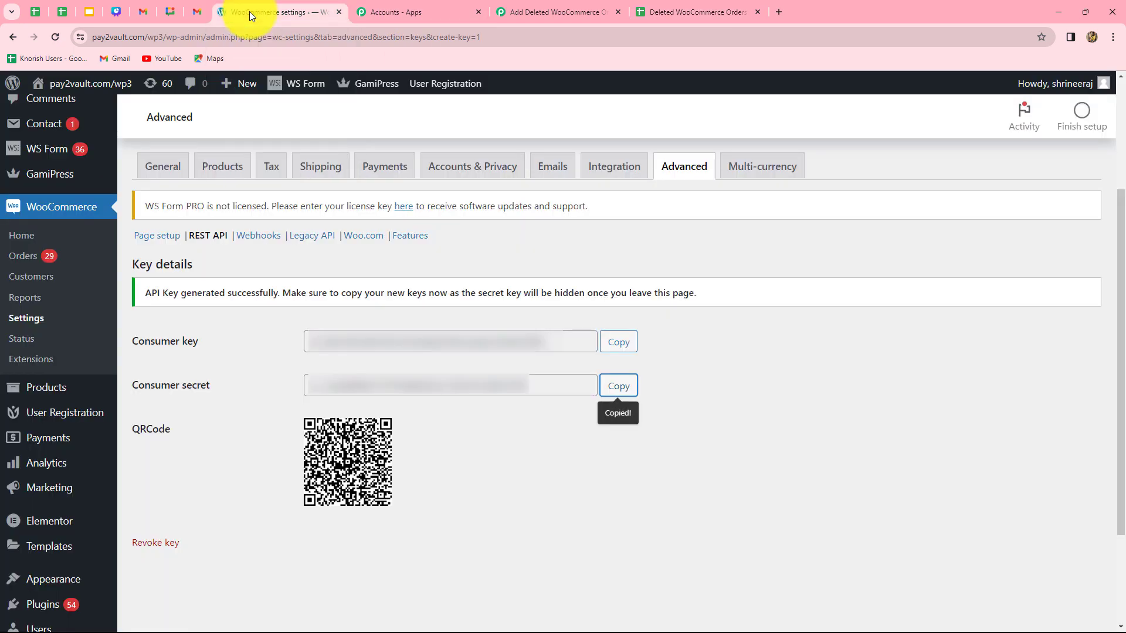
left_click(22, 257)
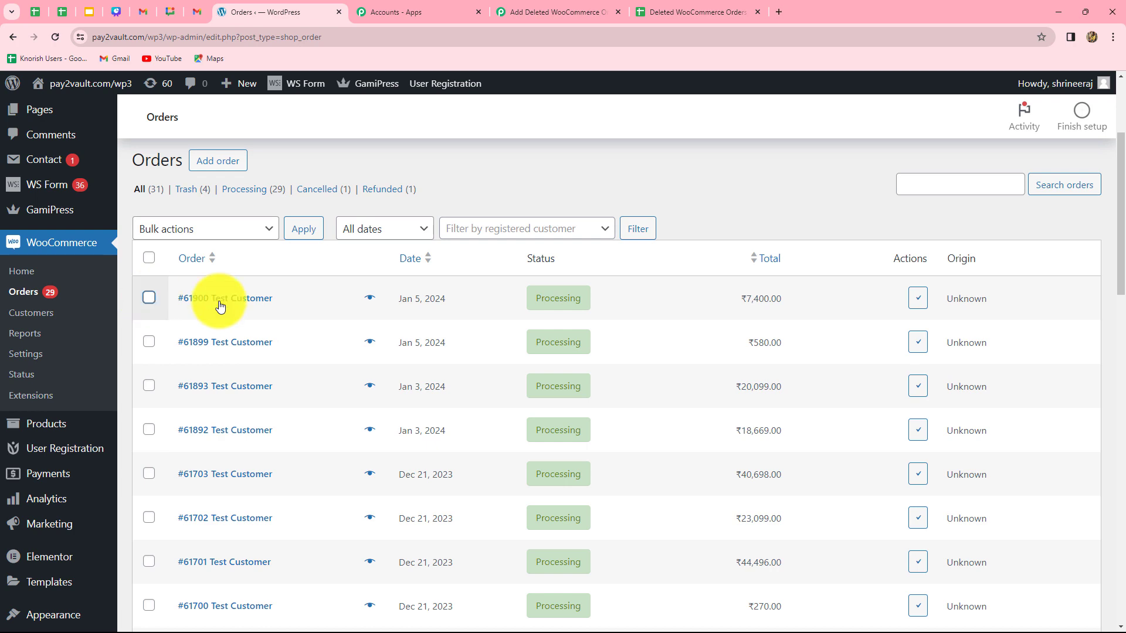
left_click(262, 297)
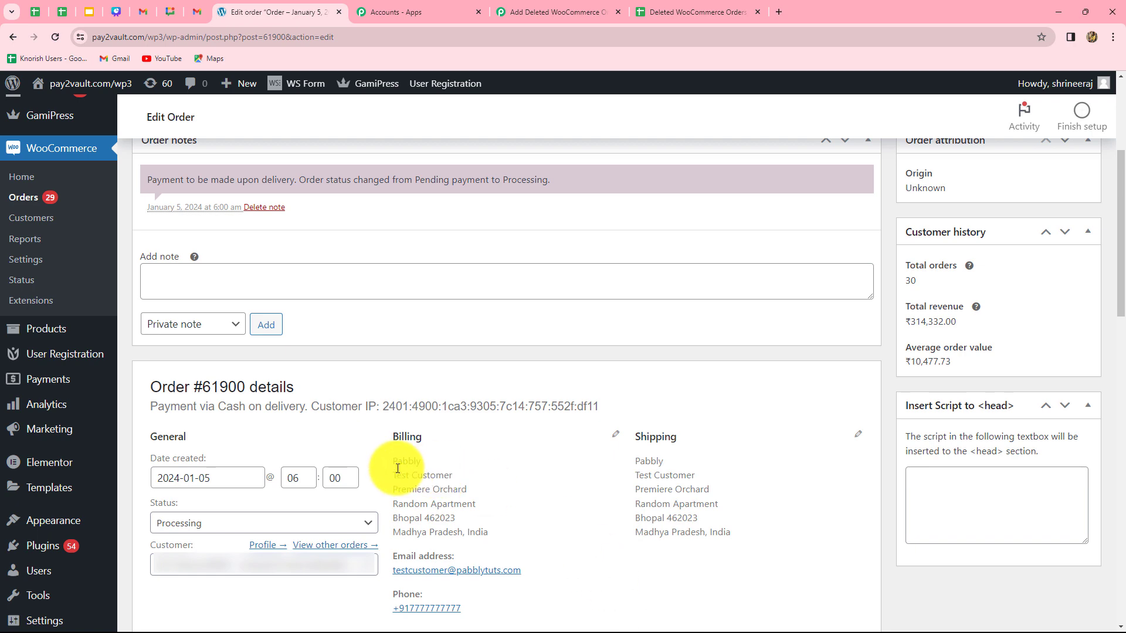
scroll(543, 501, "down", 2)
scroll(543, 501, "down", 5)
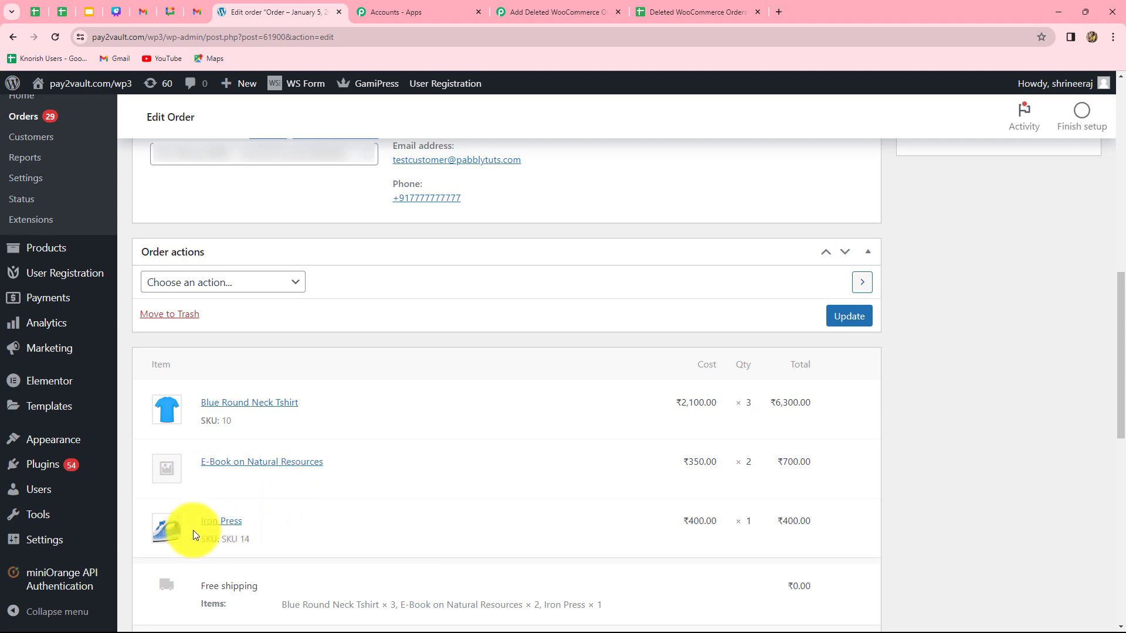
left_click(177, 315)
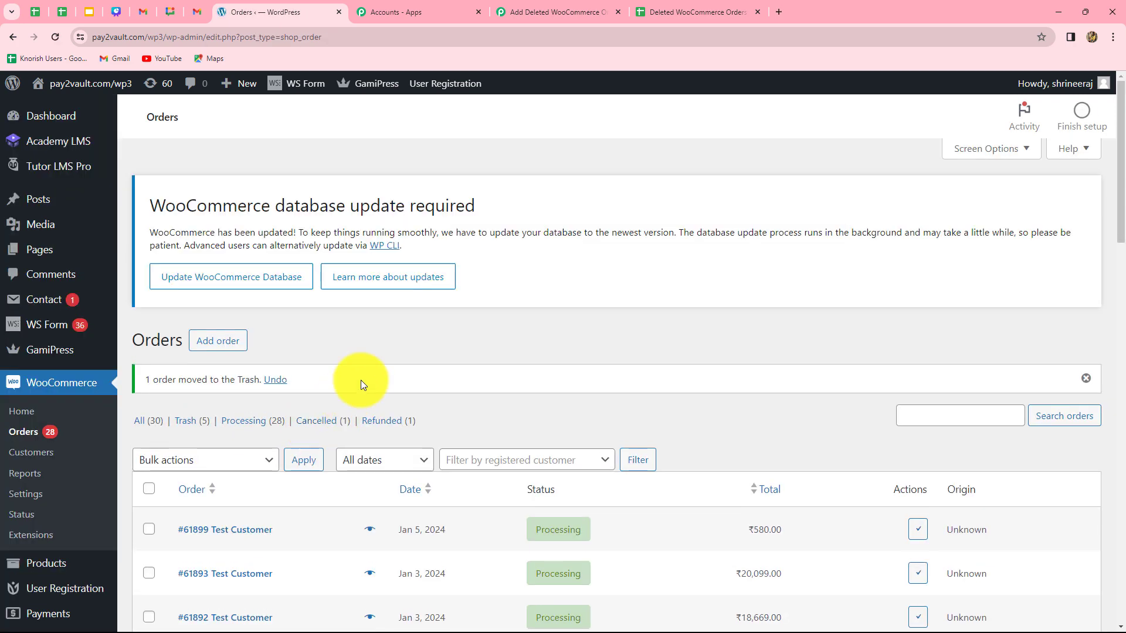
Reload the Deleted WooCommerce Orders spreadsheet to check for a row for the trashed order
left_click(693, 7)
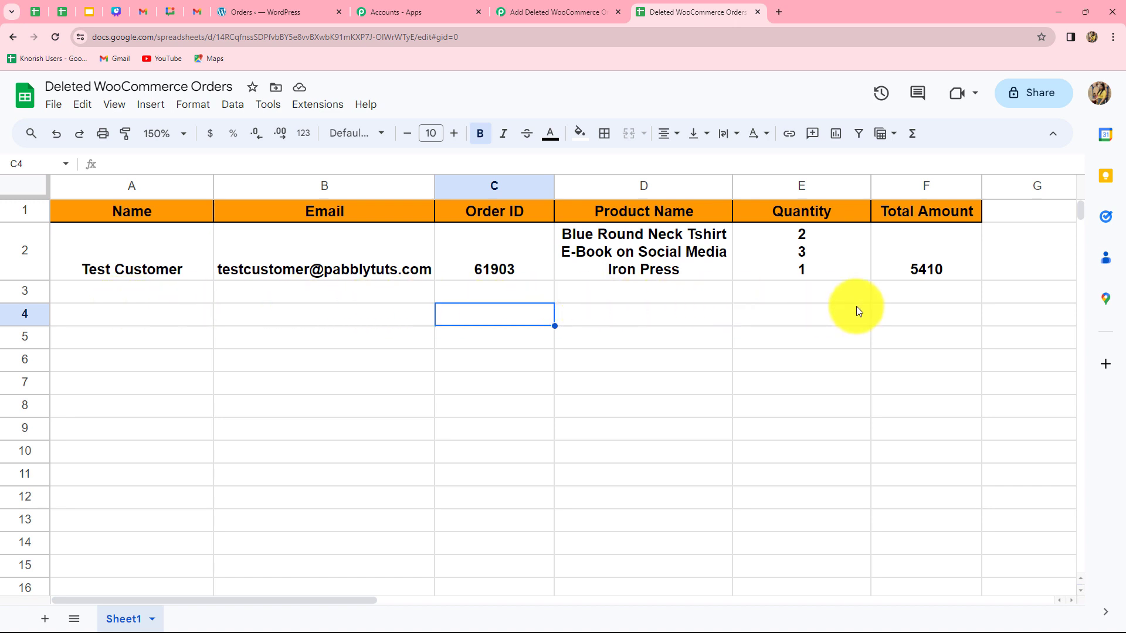
left_click(56, 37)
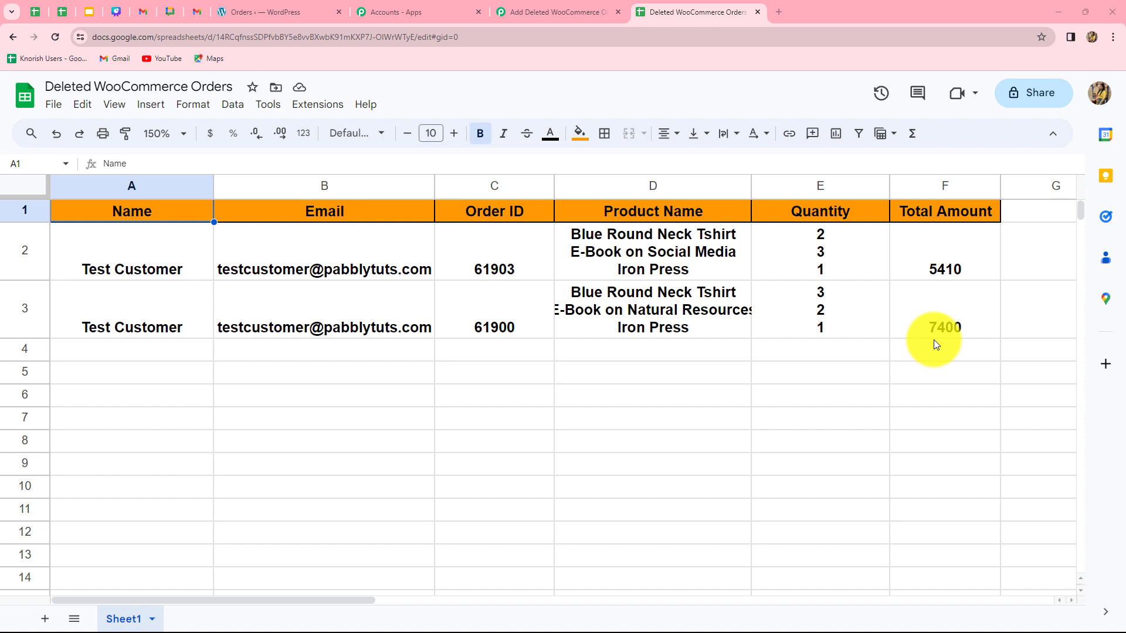
Review the complete workflow's trigger and action steps in Pabbly Connect
left_click(550, 16)
scroll(997, 397, "up", 4)
scroll(998, 397, "down", 9)
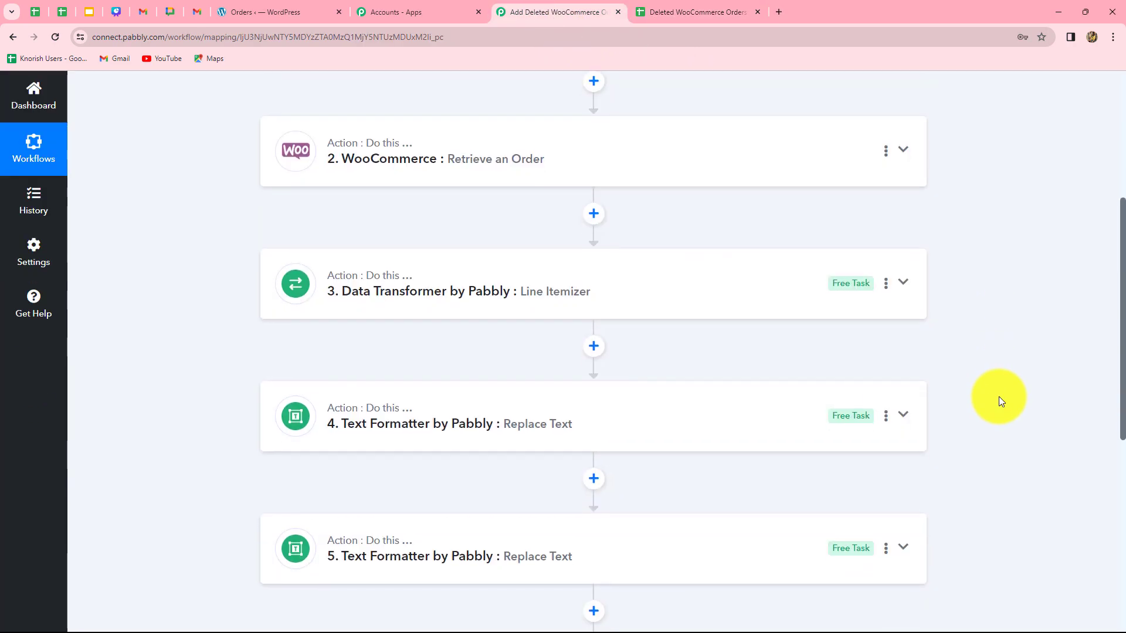
scroll(998, 396, "up", 8)
scroll(998, 396, "down", 9)
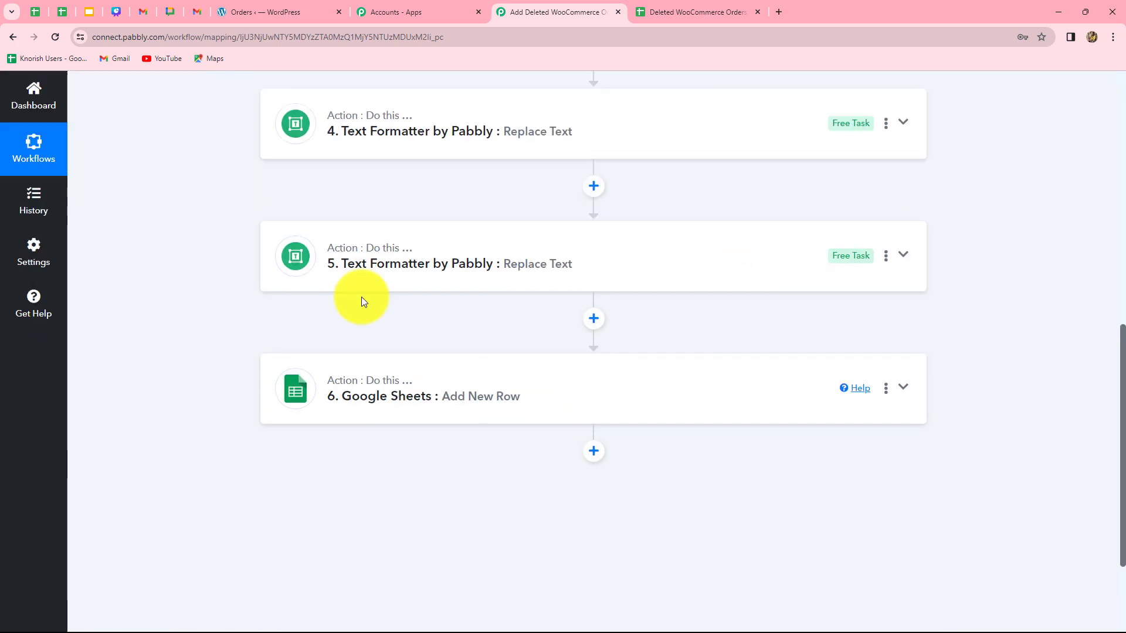
scroll(362, 297, "up", 8)
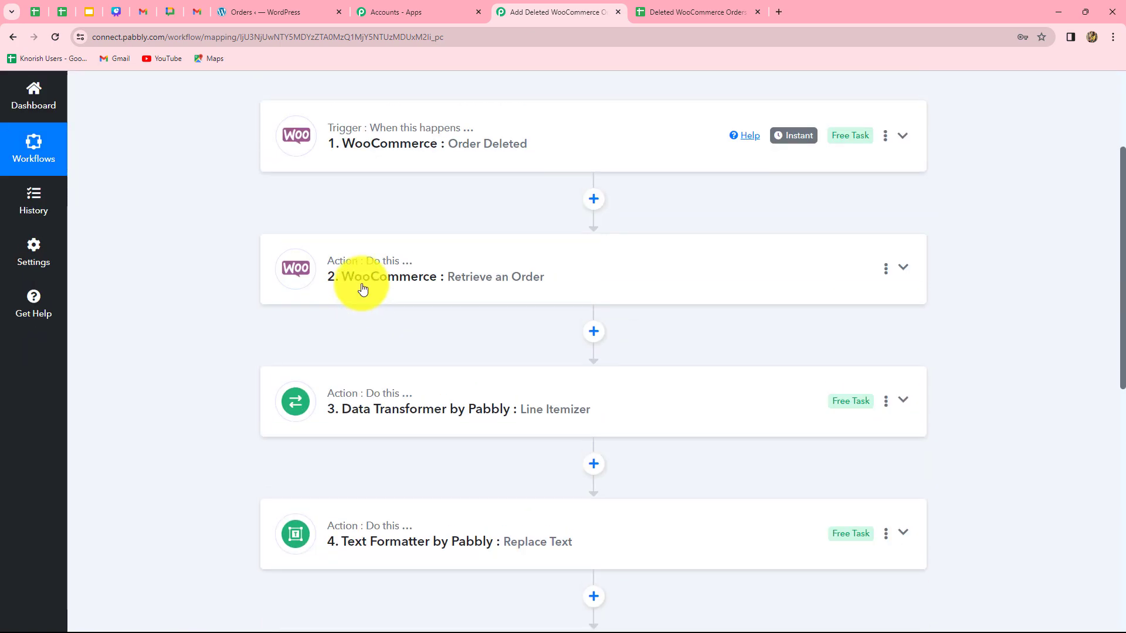
scroll(362, 296, "down", 1)
scroll(362, 296, "up", 2)
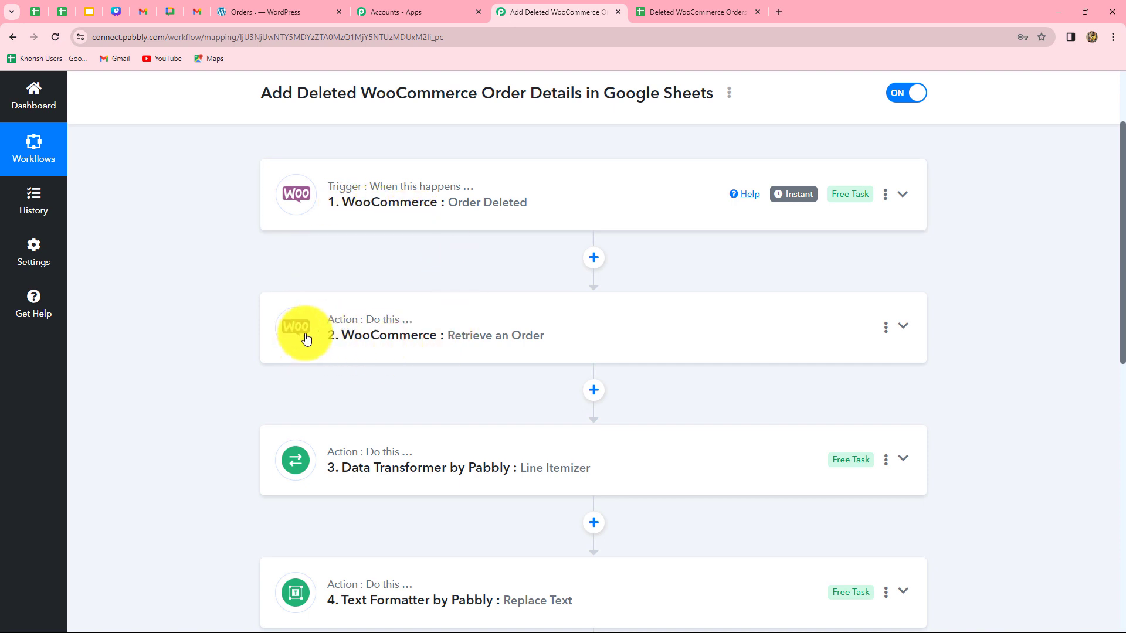
scroll(297, 329, "down", 4)
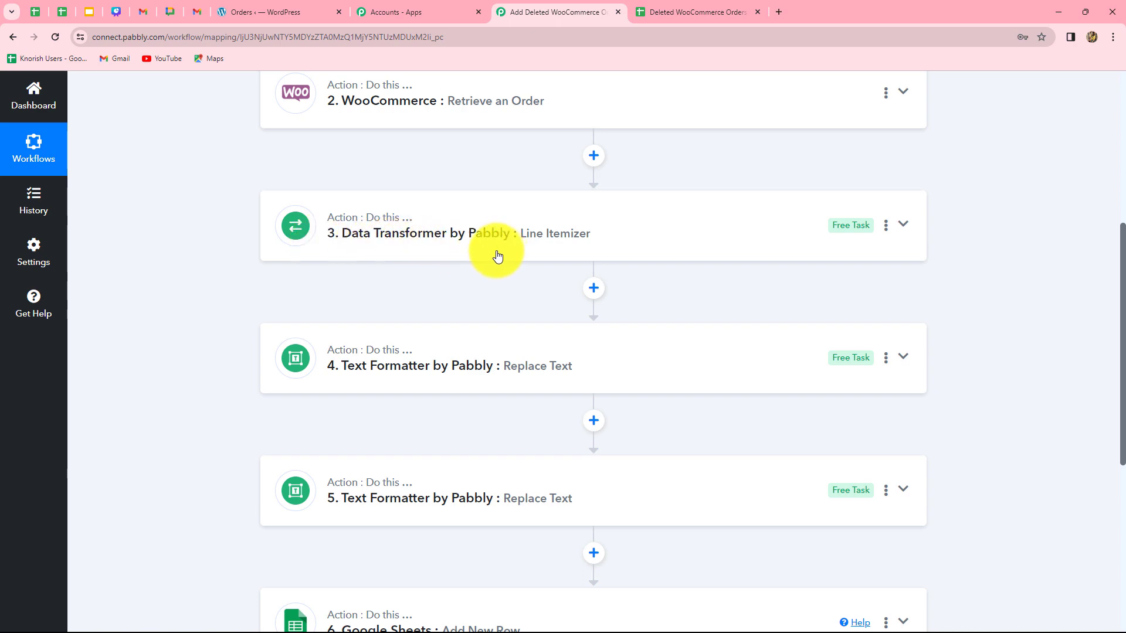
scroll(451, 382, "down", 5)
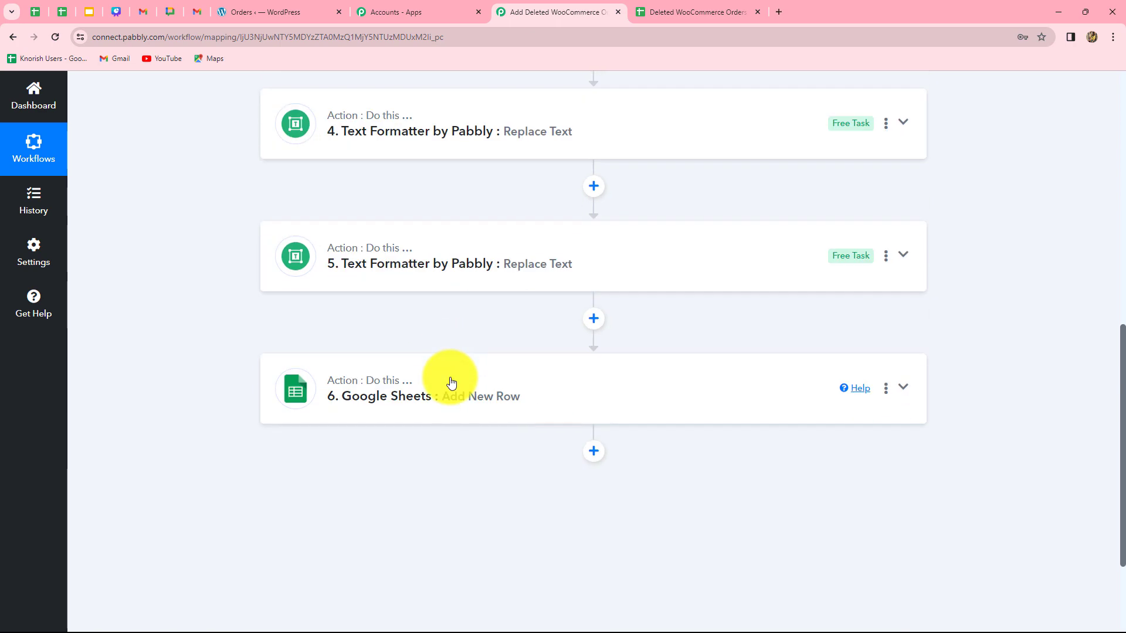
scroll(397, 403, "up", 3)
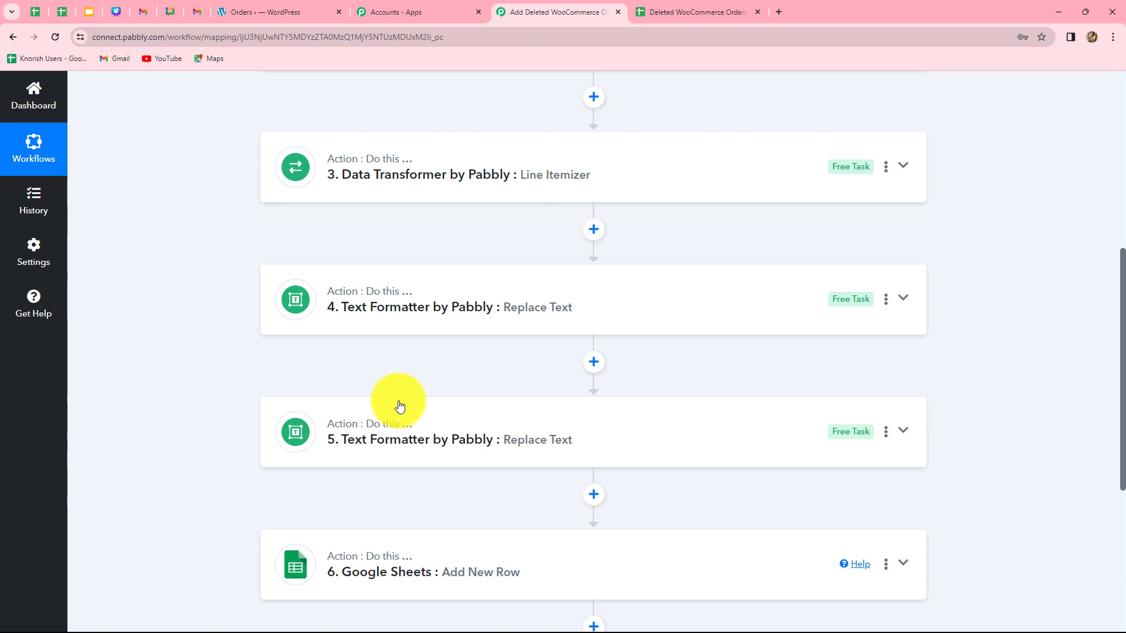
scroll(400, 406, "up", 5)
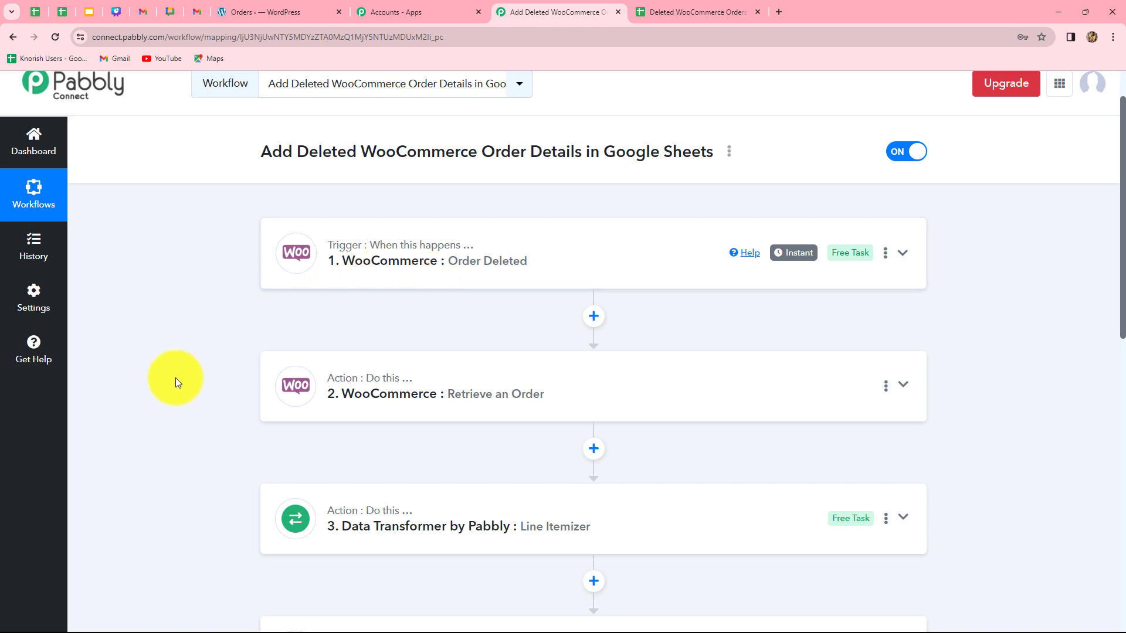
scroll(175, 379, "down", 9)
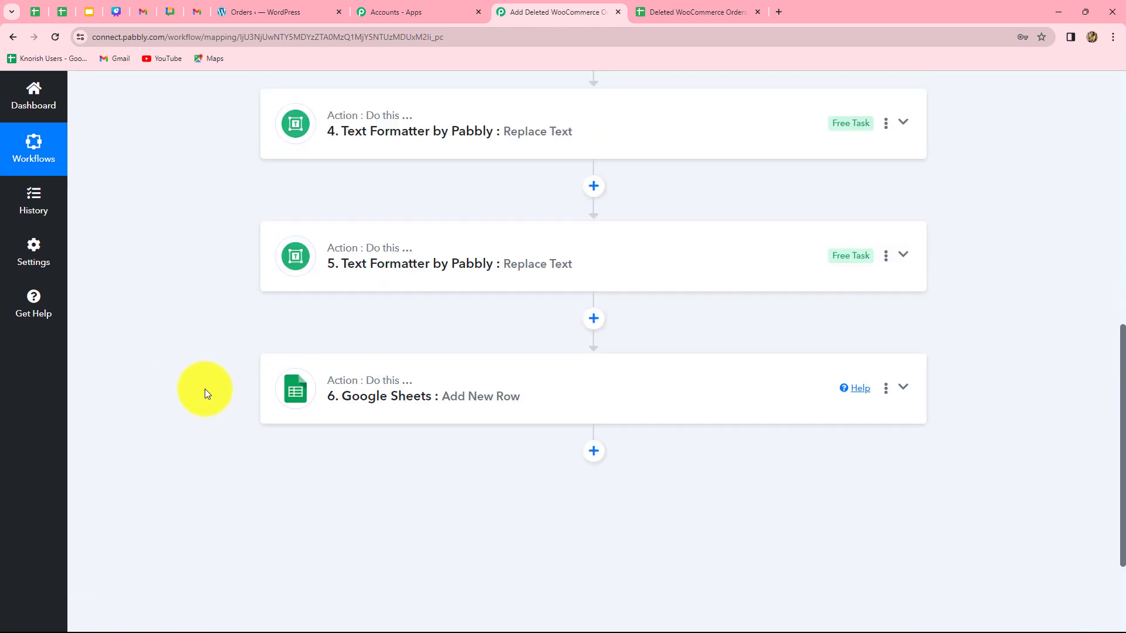